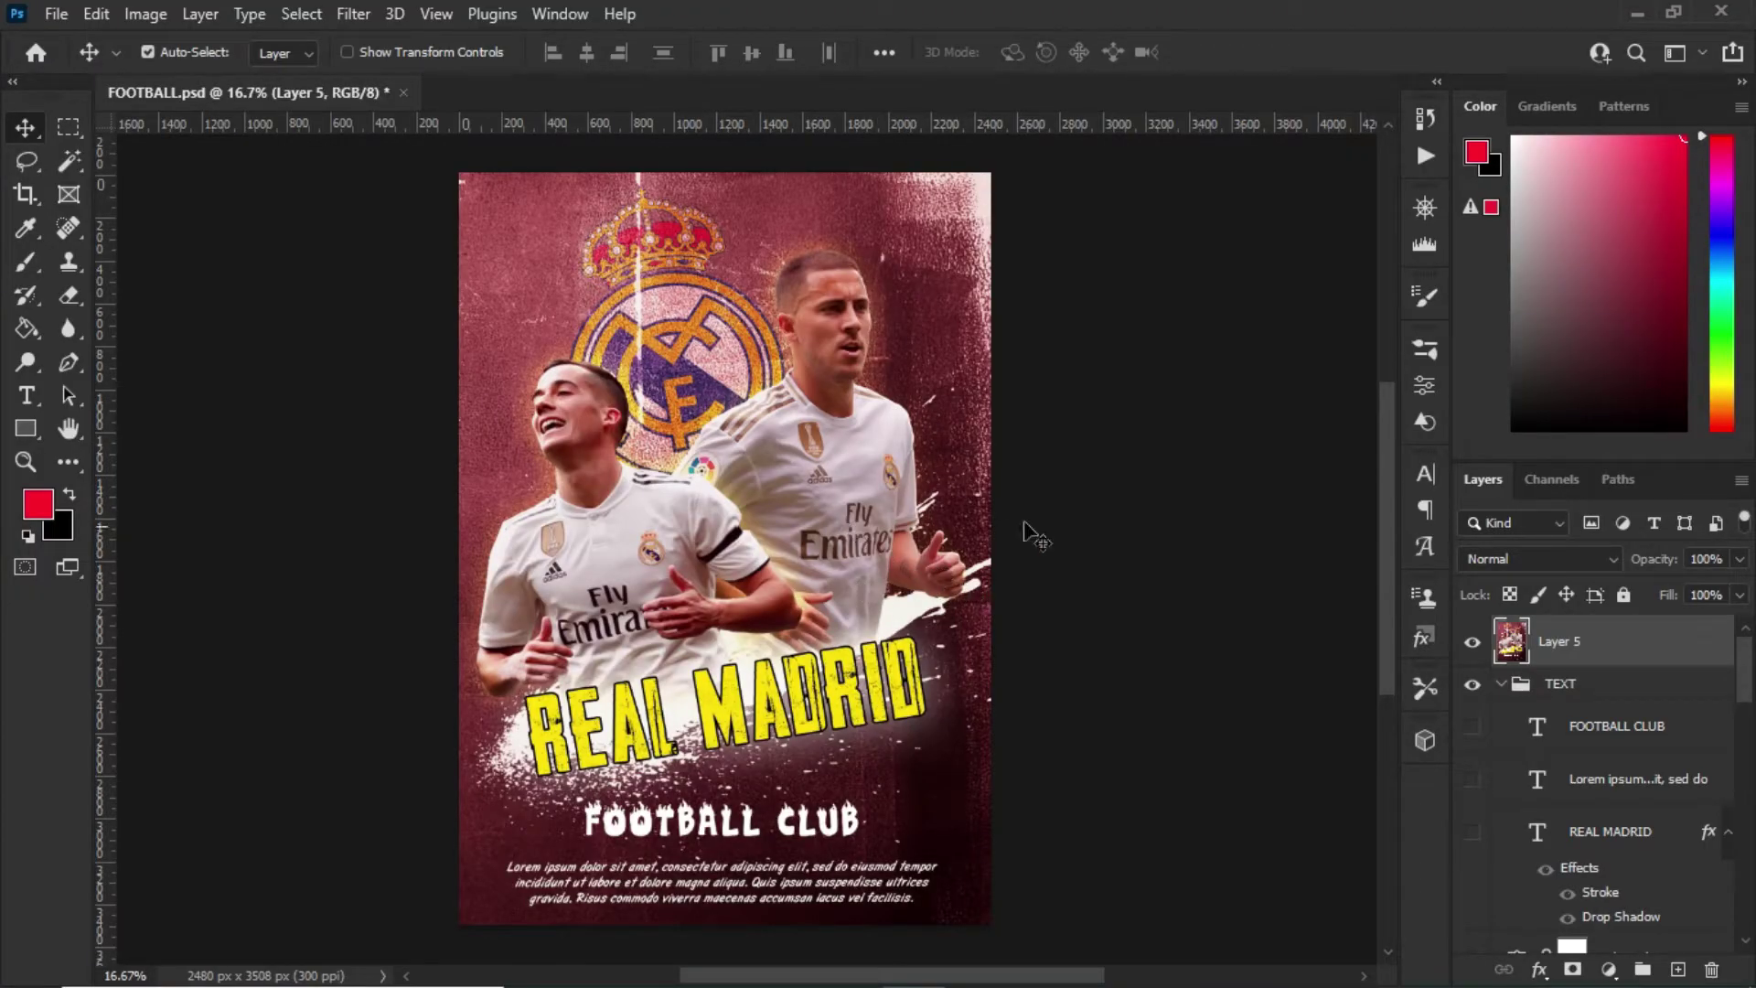
Hide the flattened poster in Layer 5 and show the Gradient Fill 1 layer at the base of the BG group
scroll(970, 604, up, 1)
scroll(983, 529, down, 1)
click(1472, 642)
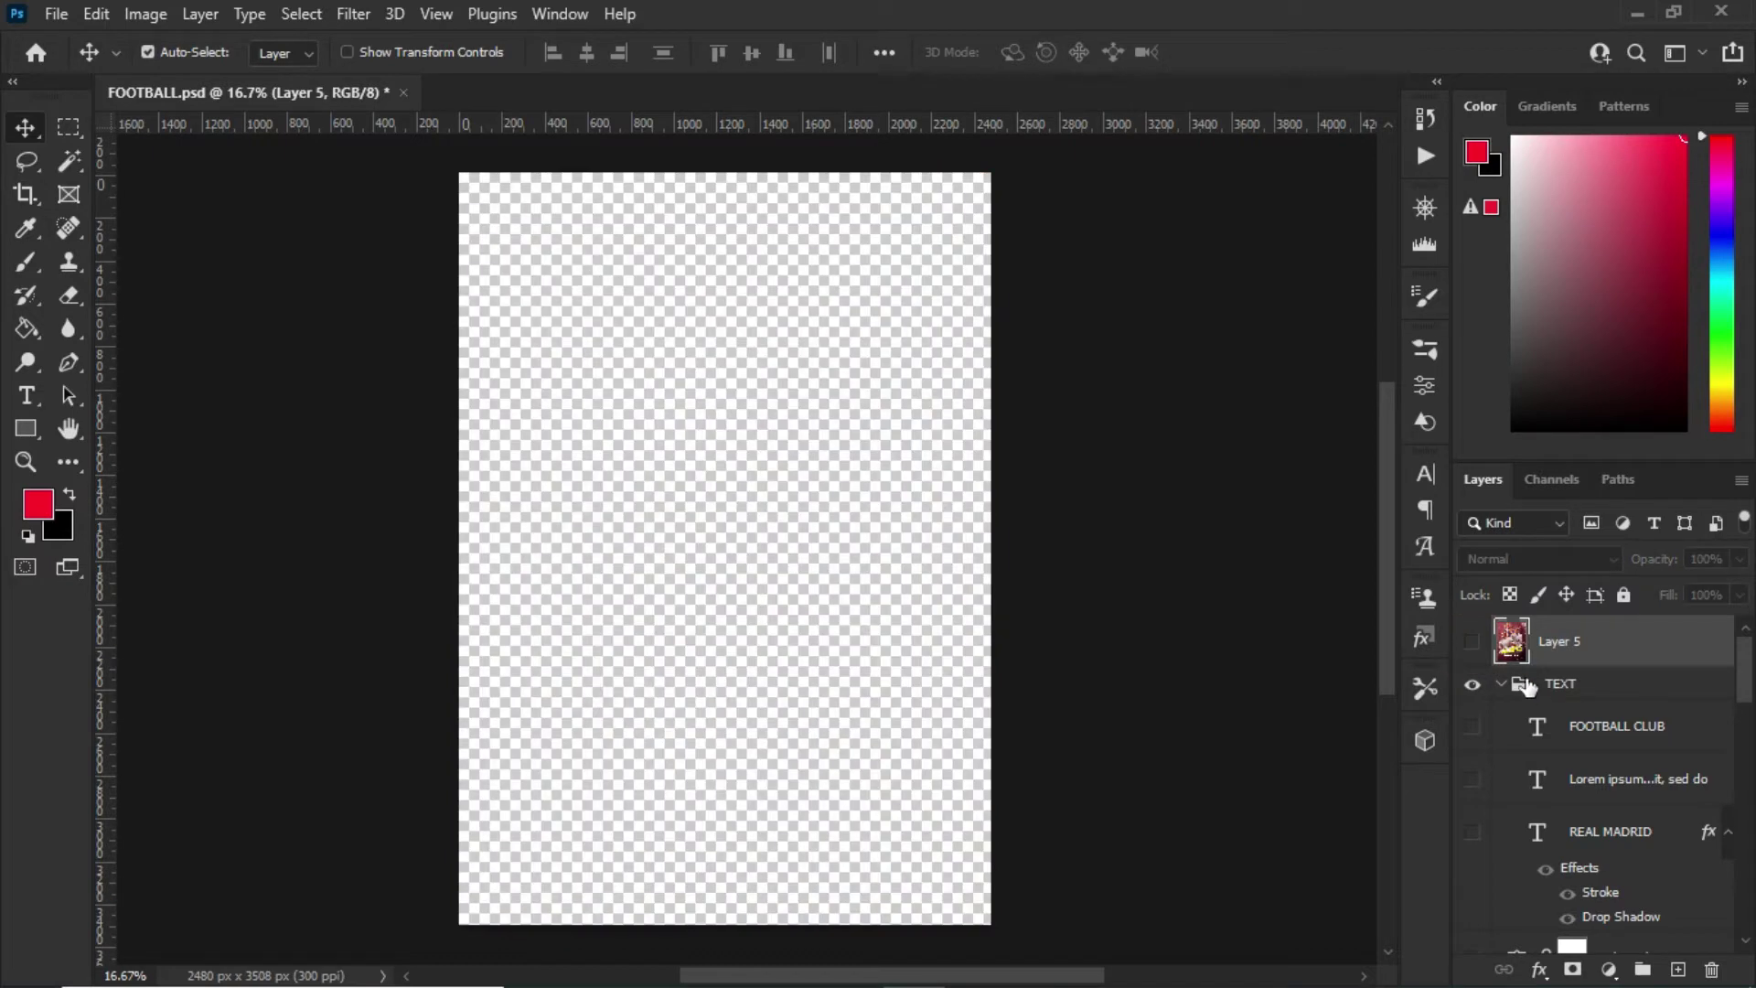
click(1471, 642)
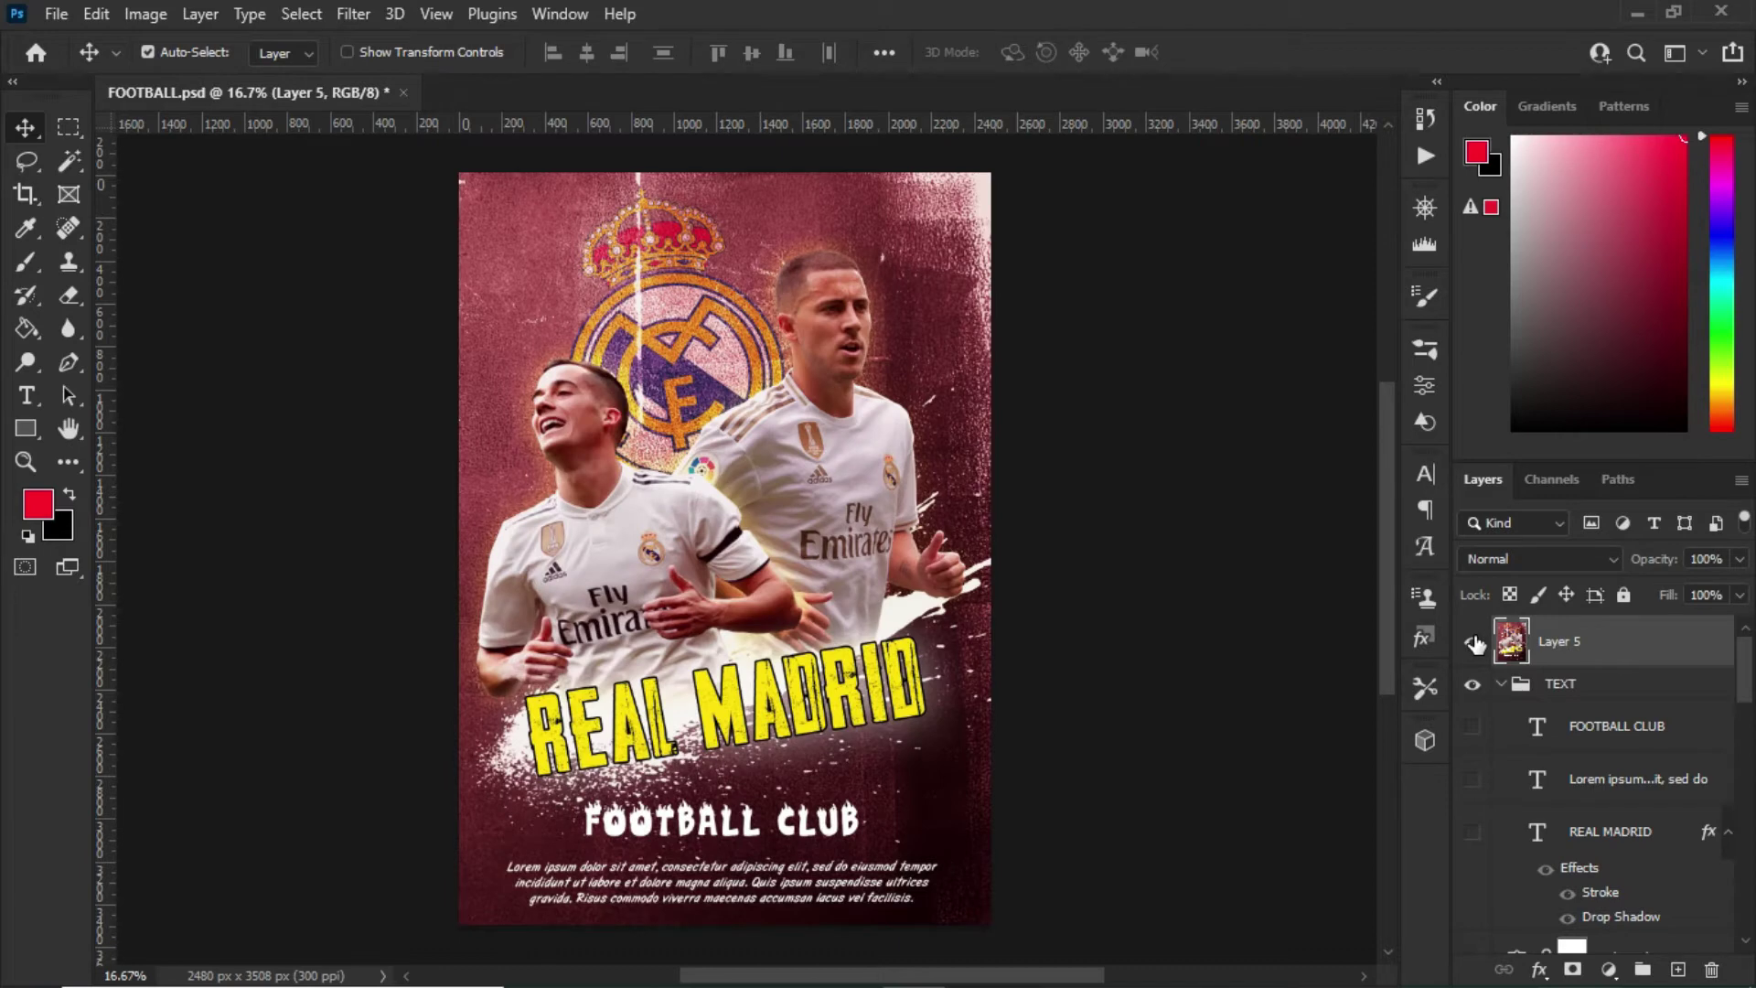
click(1472, 643)
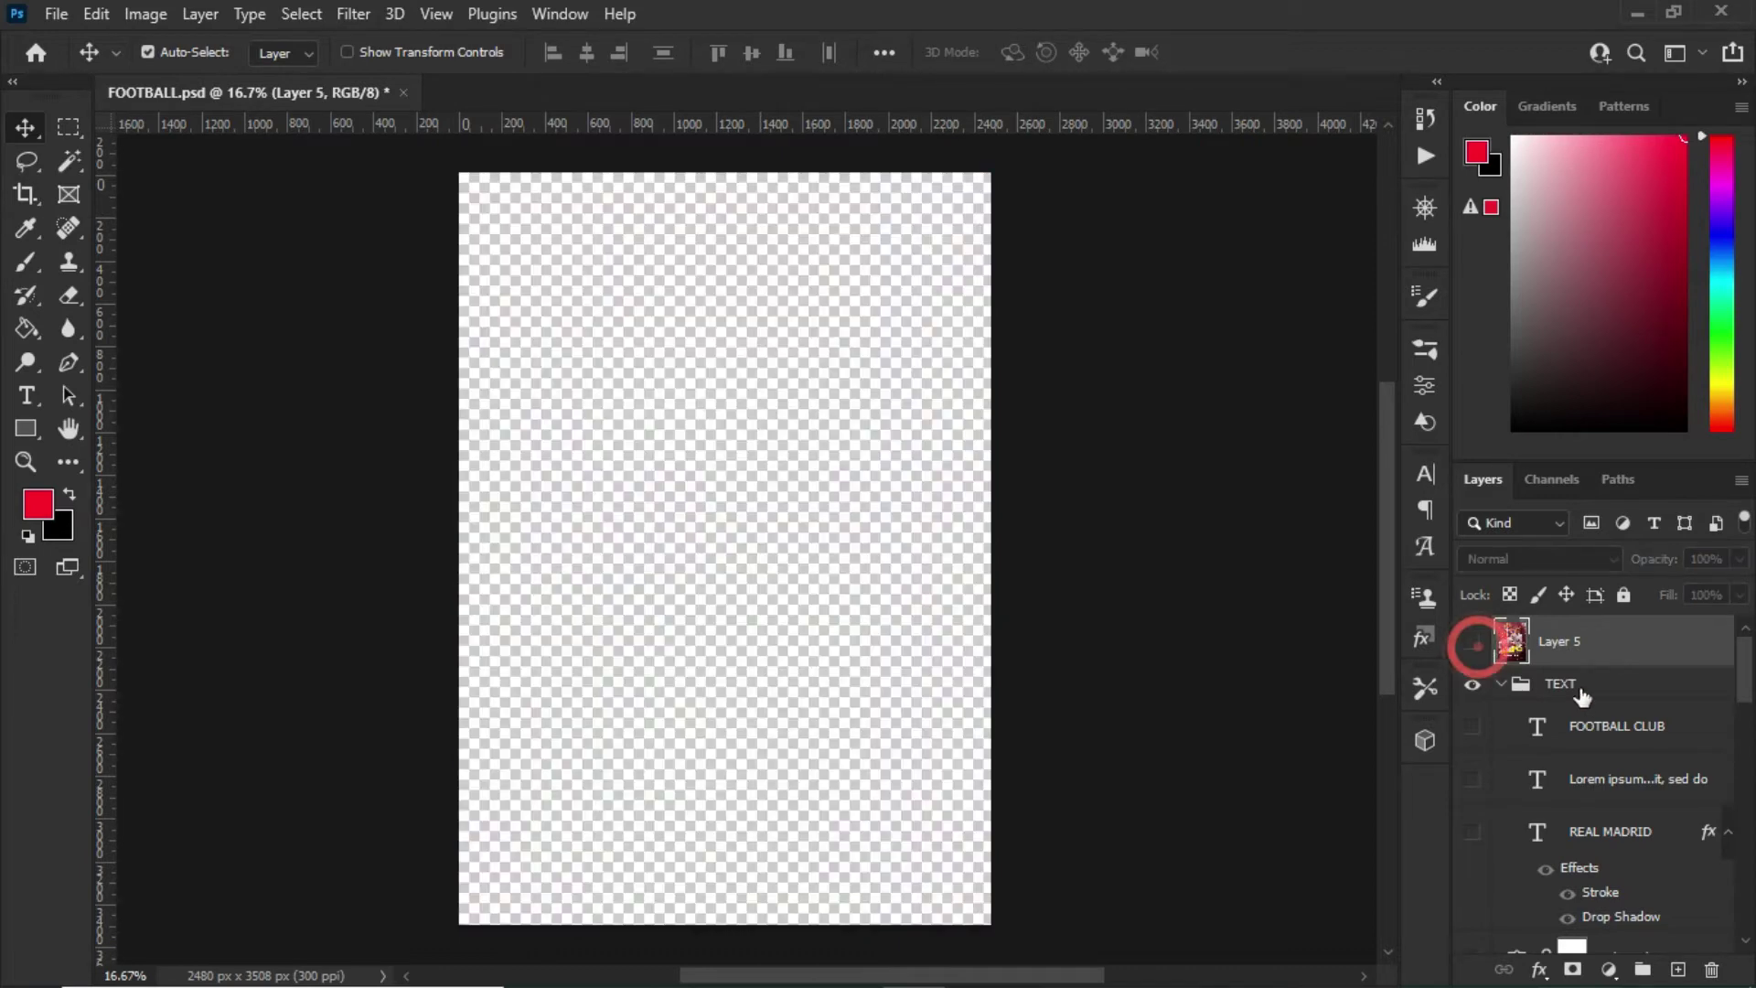
scroll(1555, 755, down, 10)
scroll(1607, 756, down, 4)
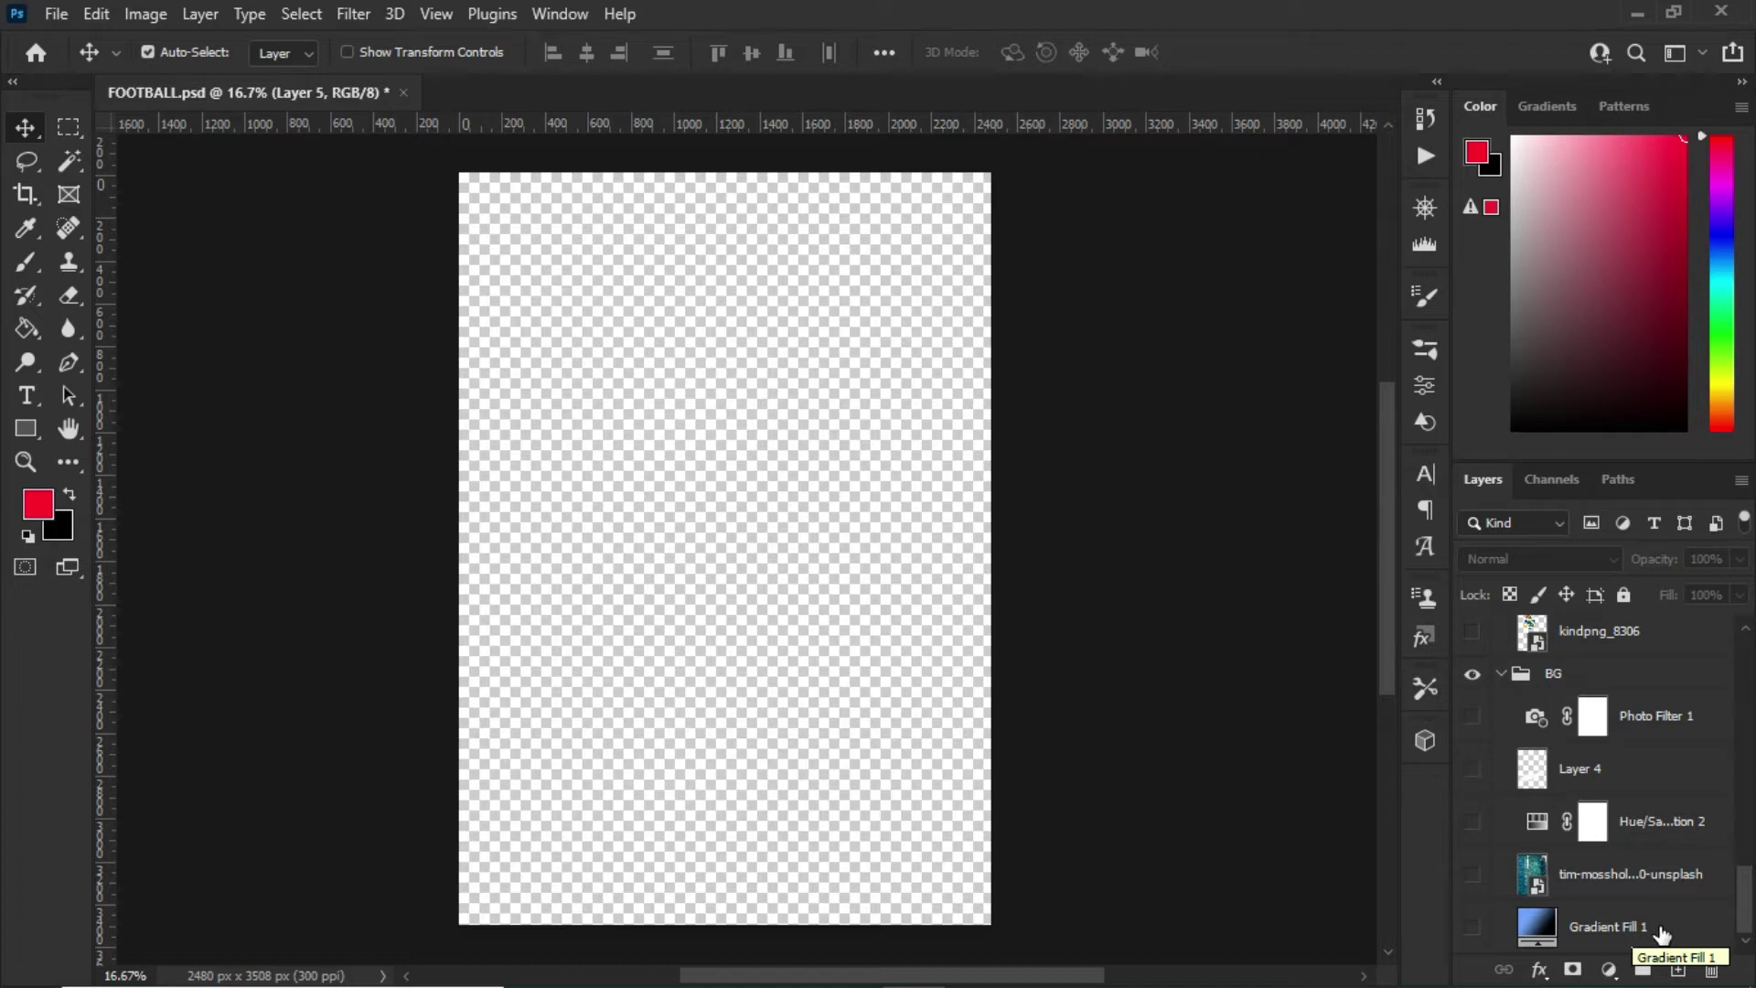
click(1473, 929)
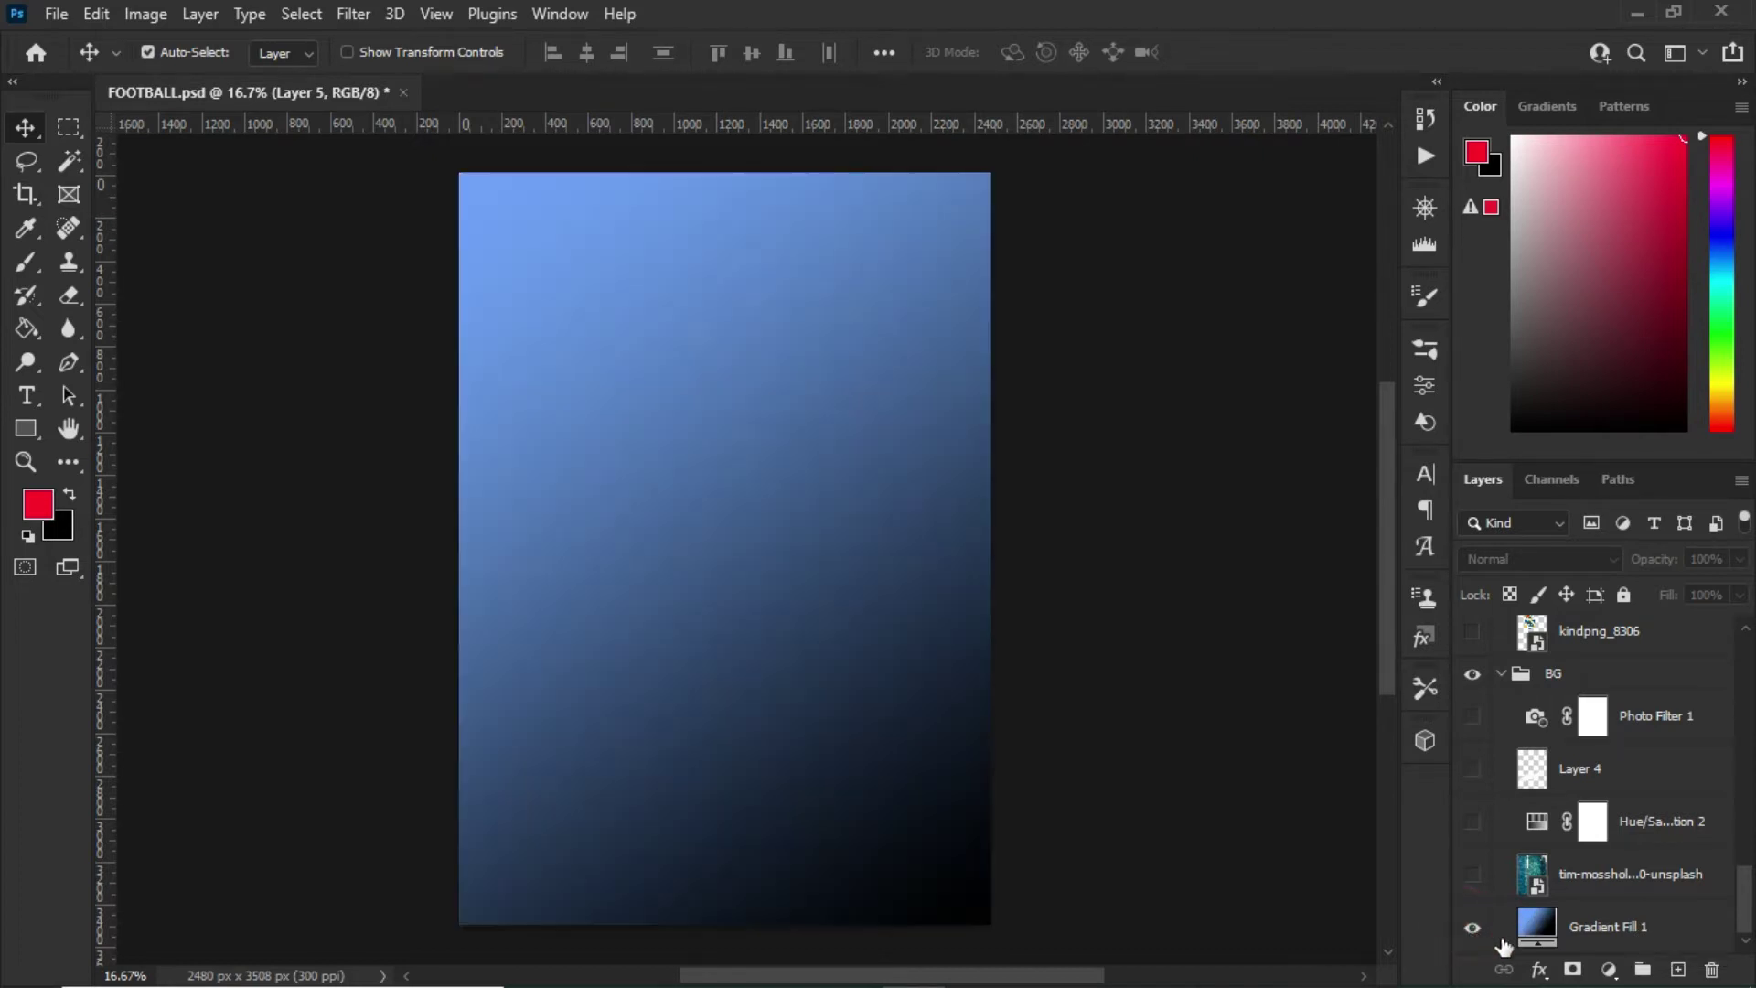
click(1599, 915)
click(1610, 972)
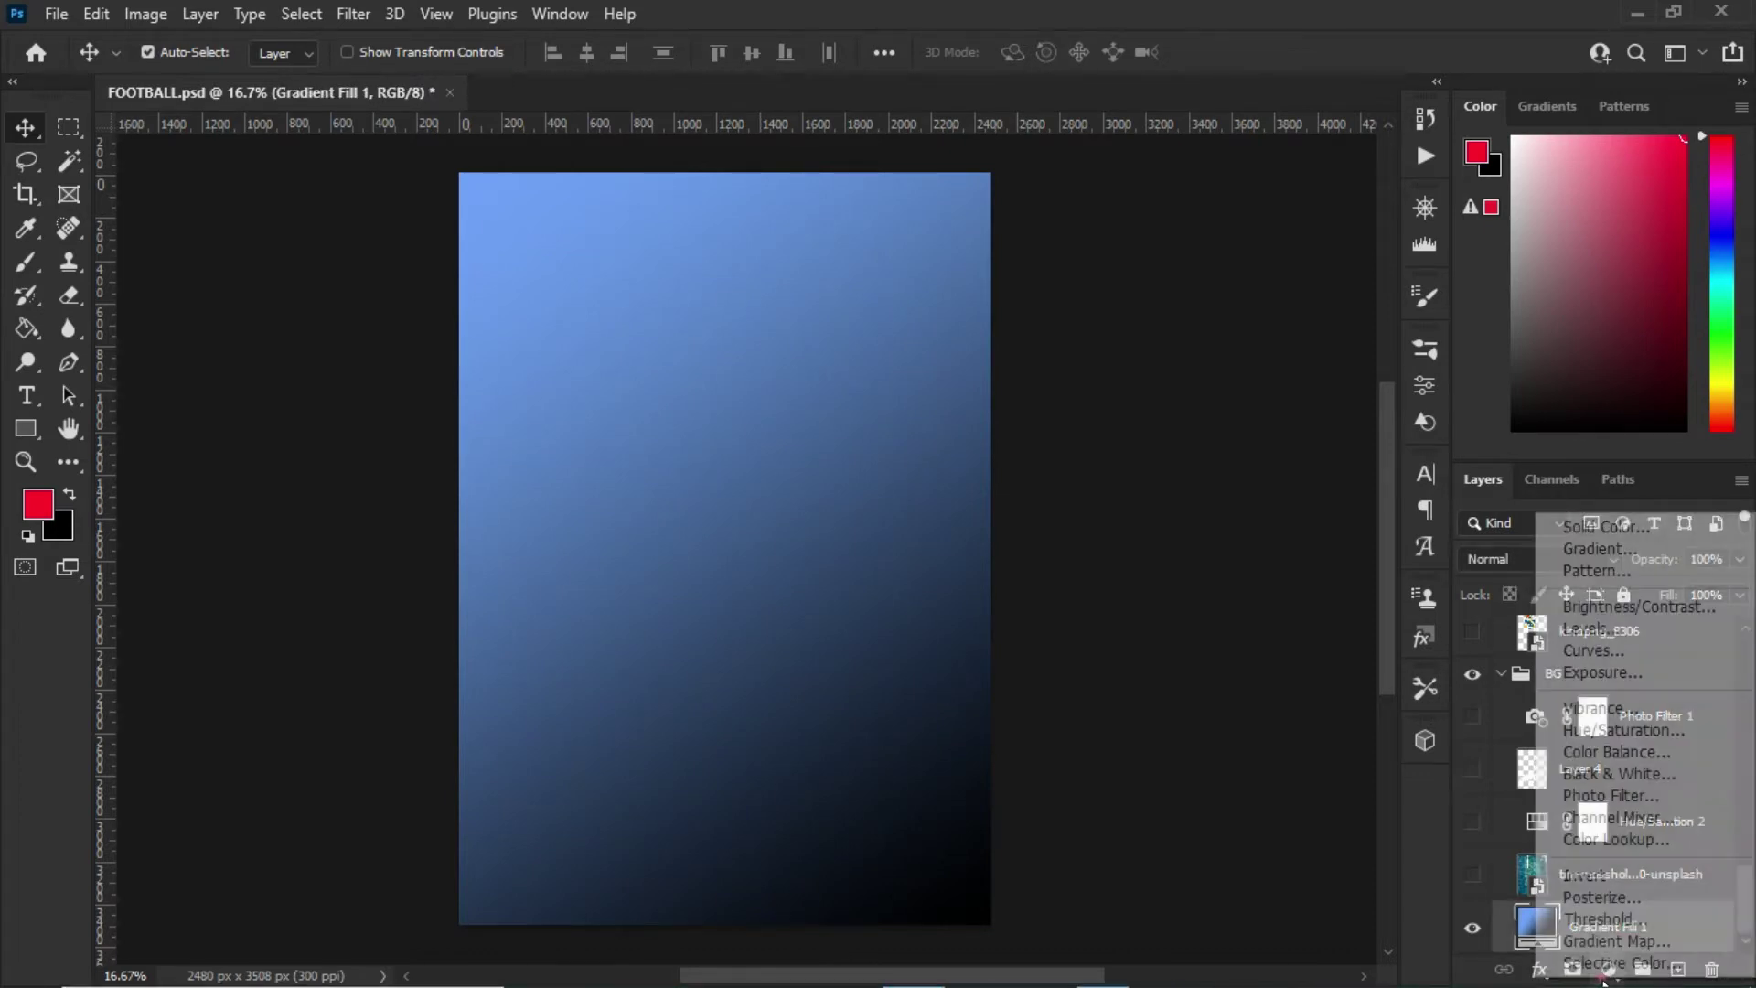
click(1583, 549)
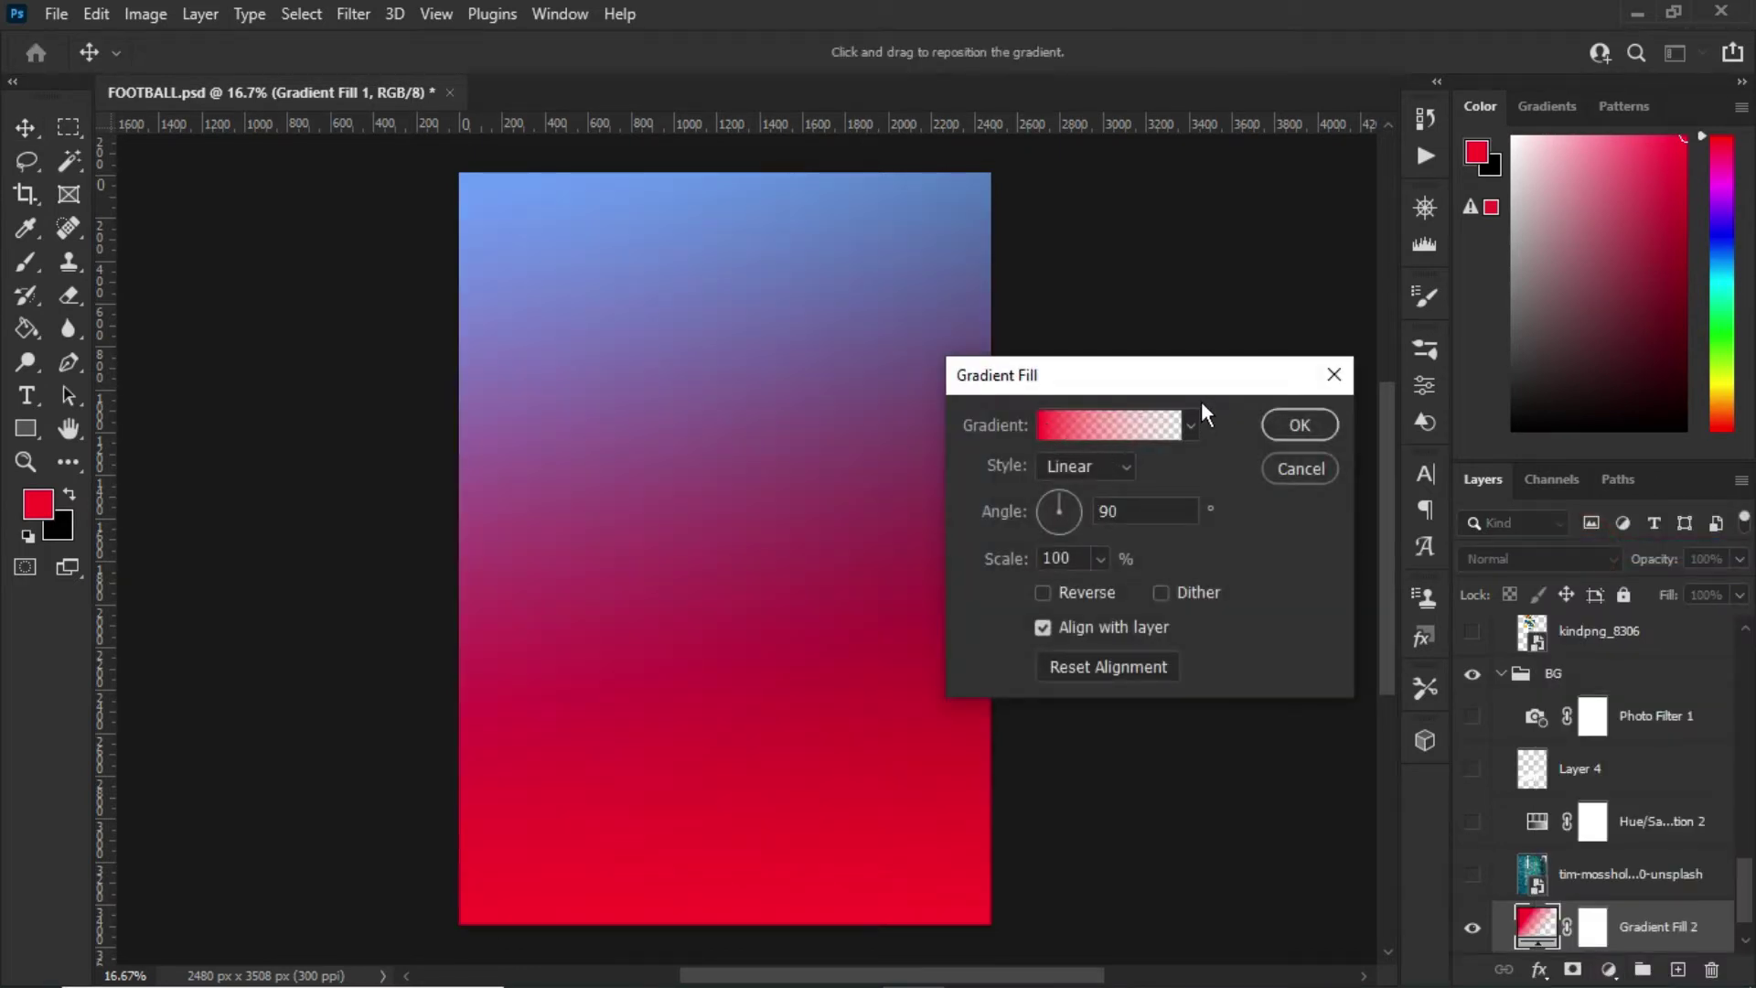
click(1059, 427)
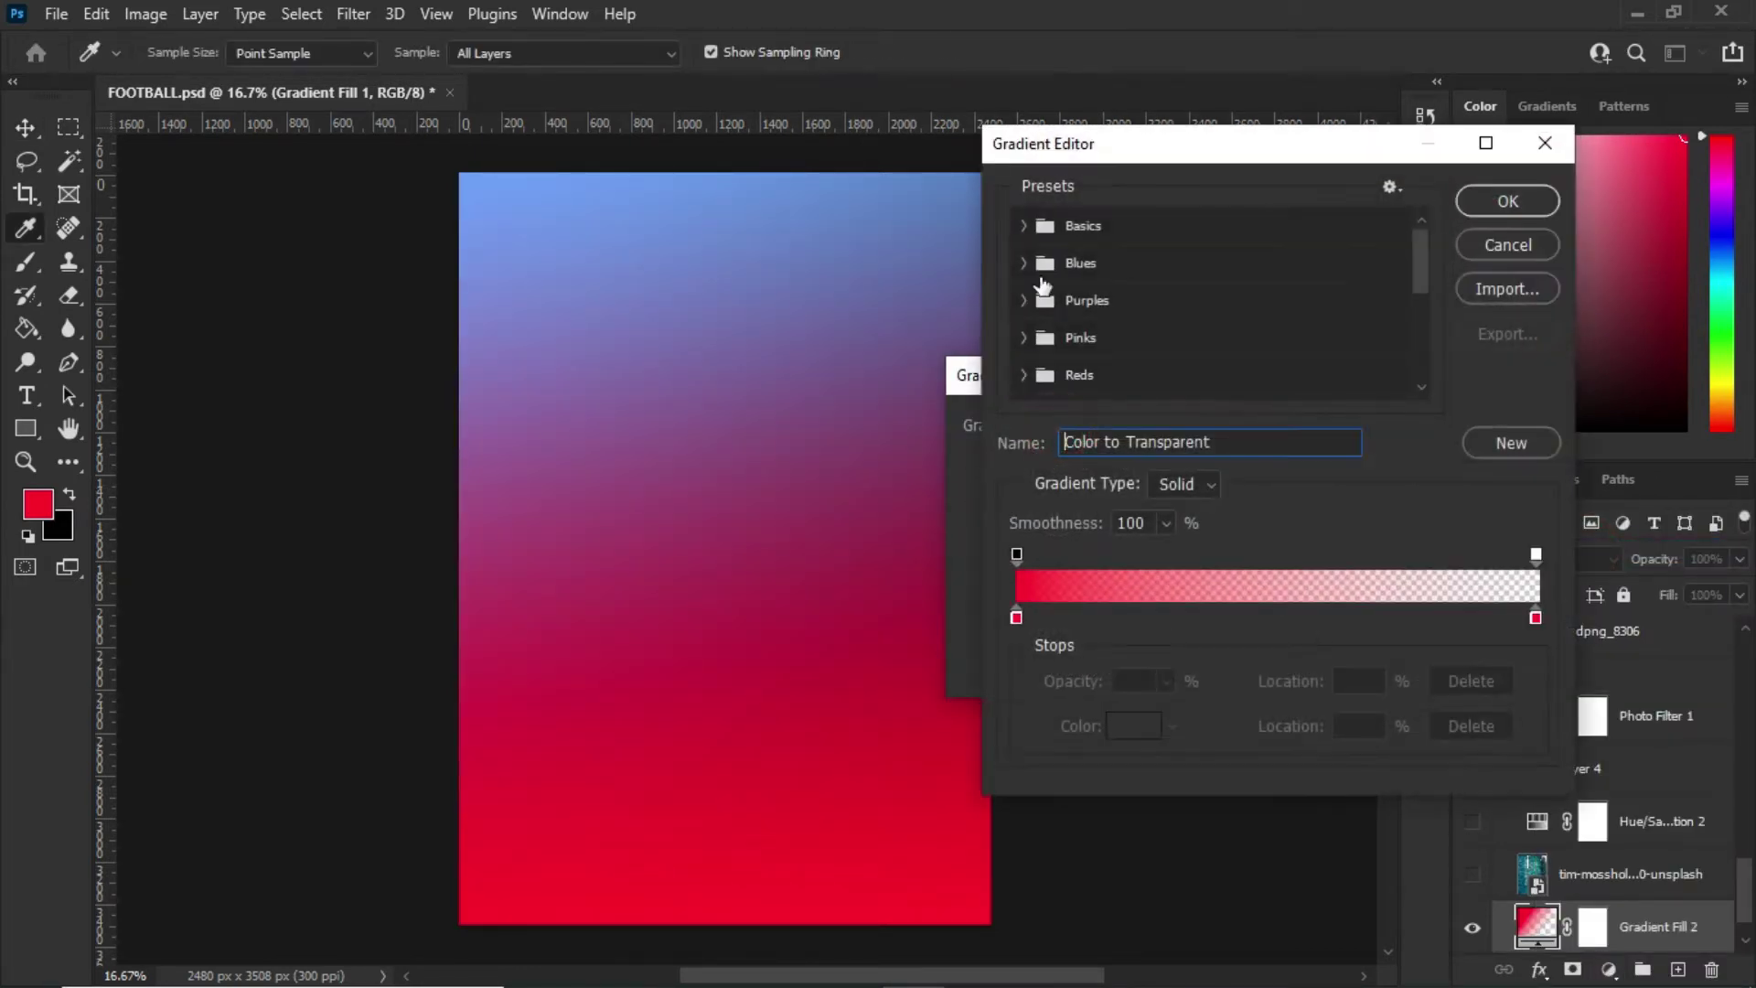
click(1024, 263)
click(1185, 345)
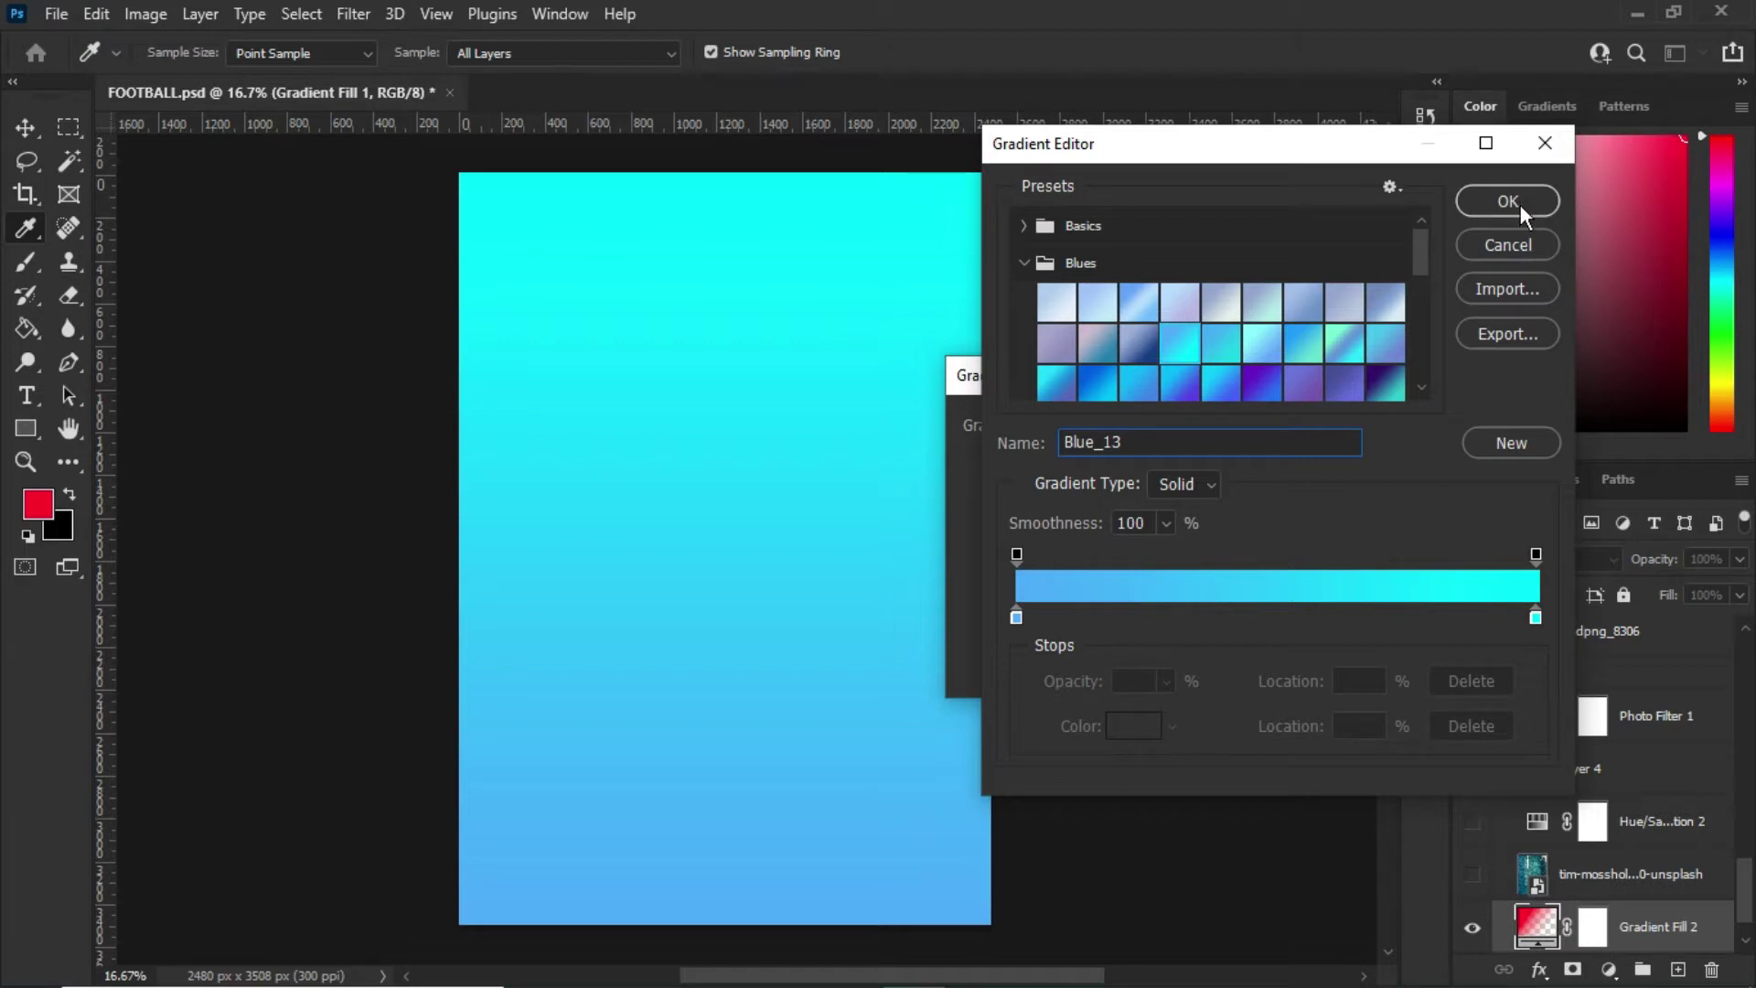
click(1538, 154)
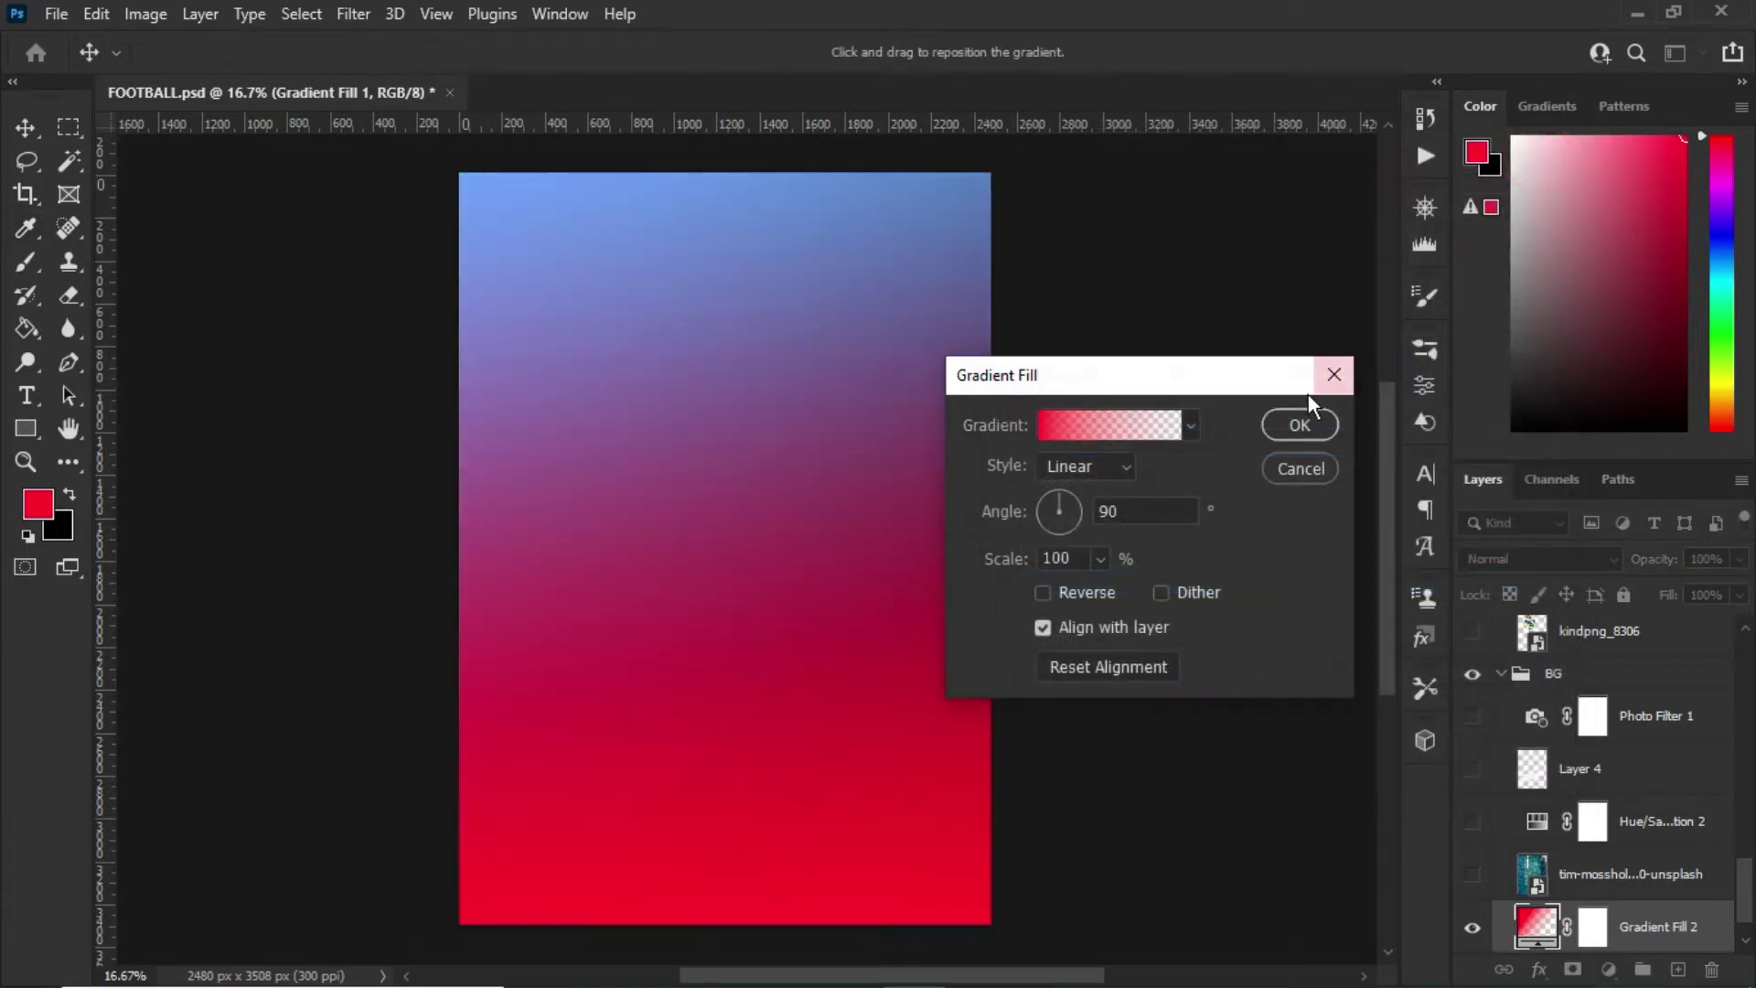
click(1335, 375)
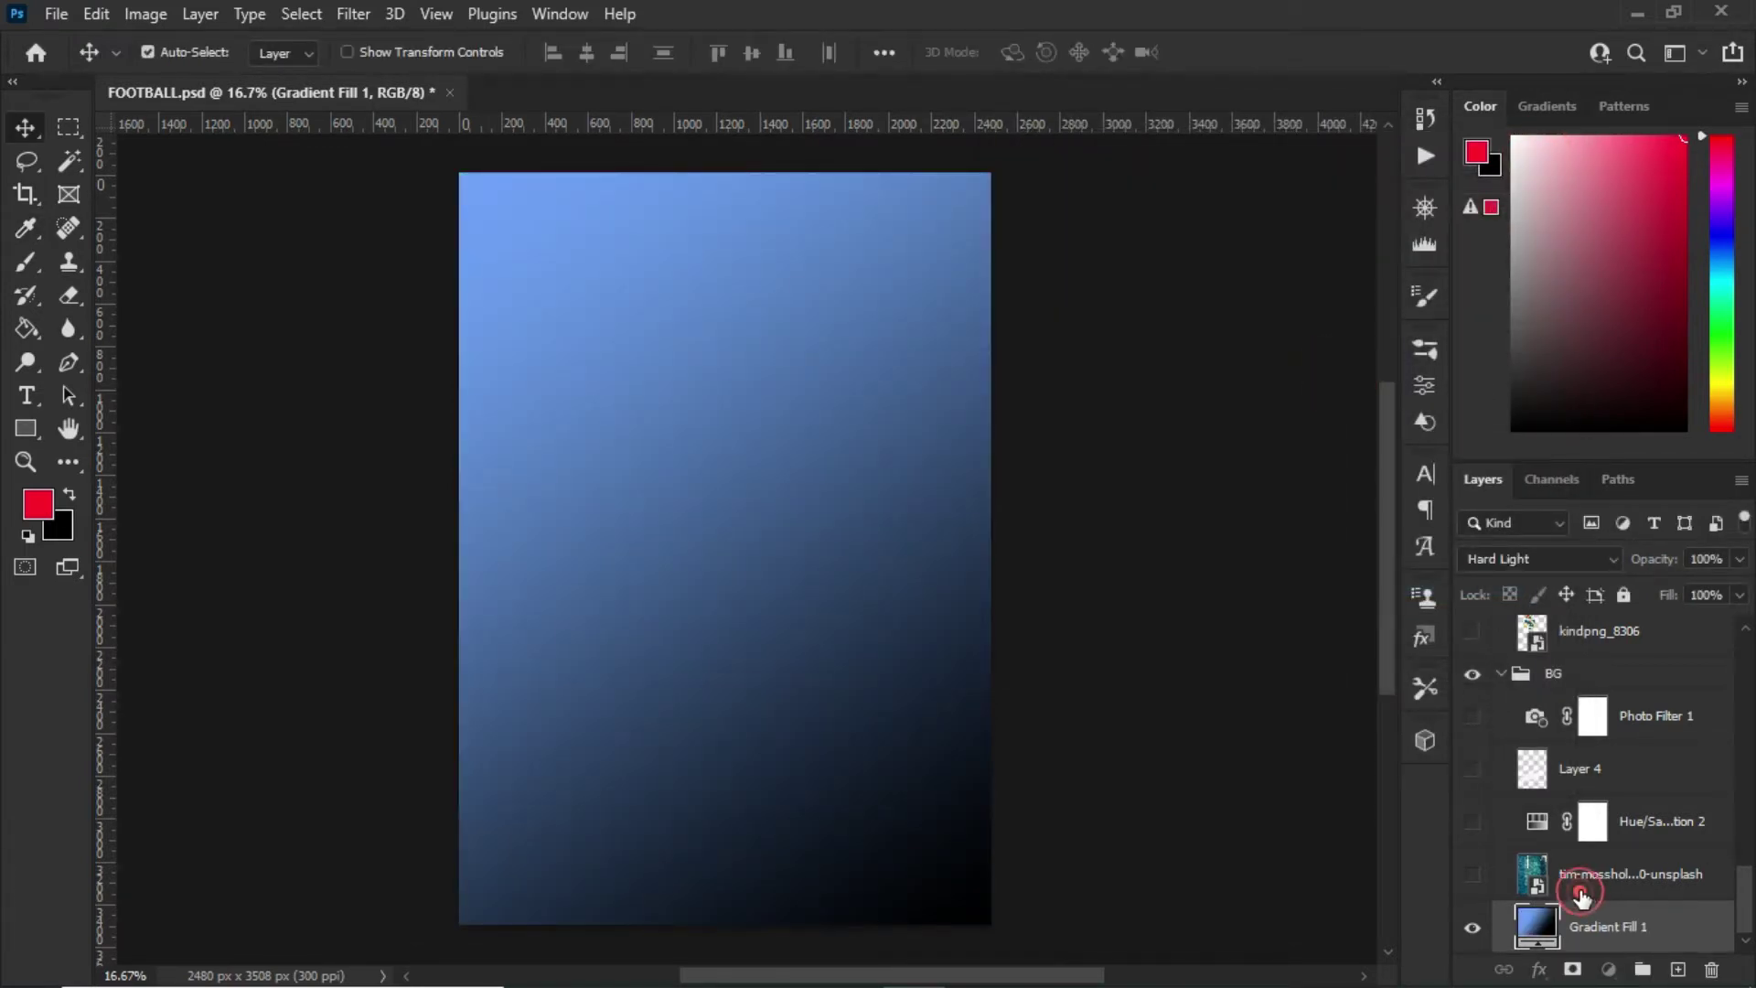
Show the unsplash texture layer above Gradient Fill 1, compare its Normal blending, and set its blend mode to Hard Light
click(1582, 898)
click(1473, 875)
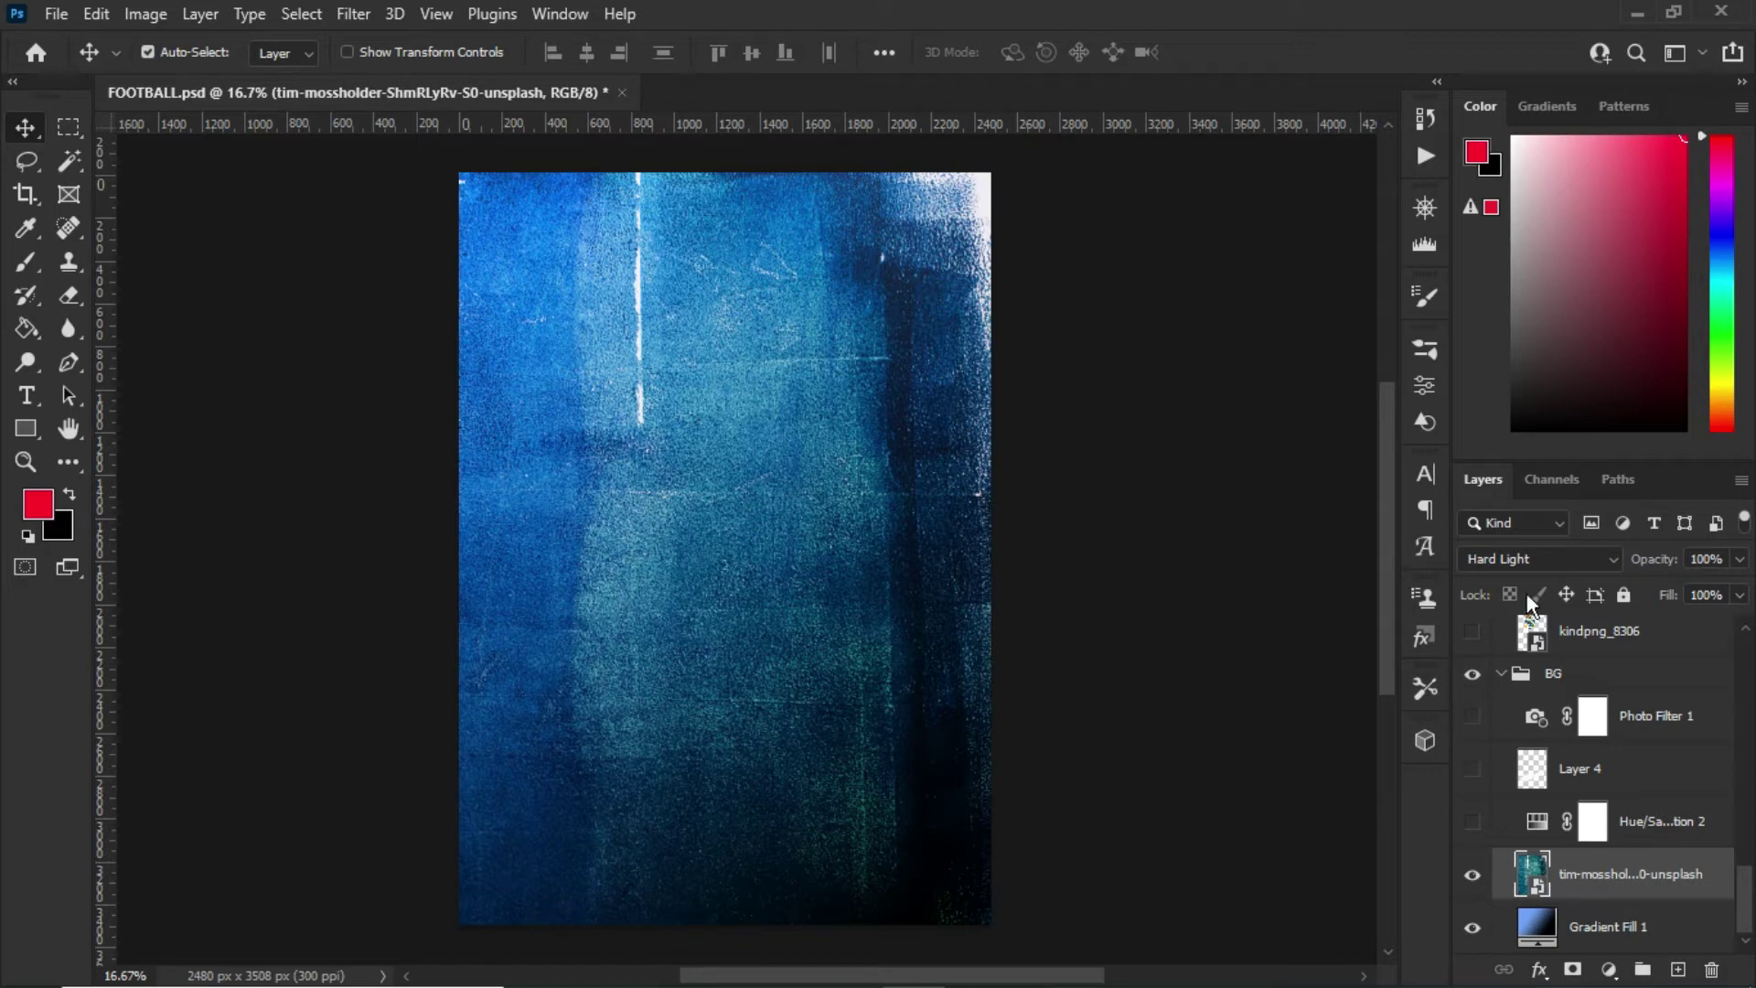
click(1550, 562)
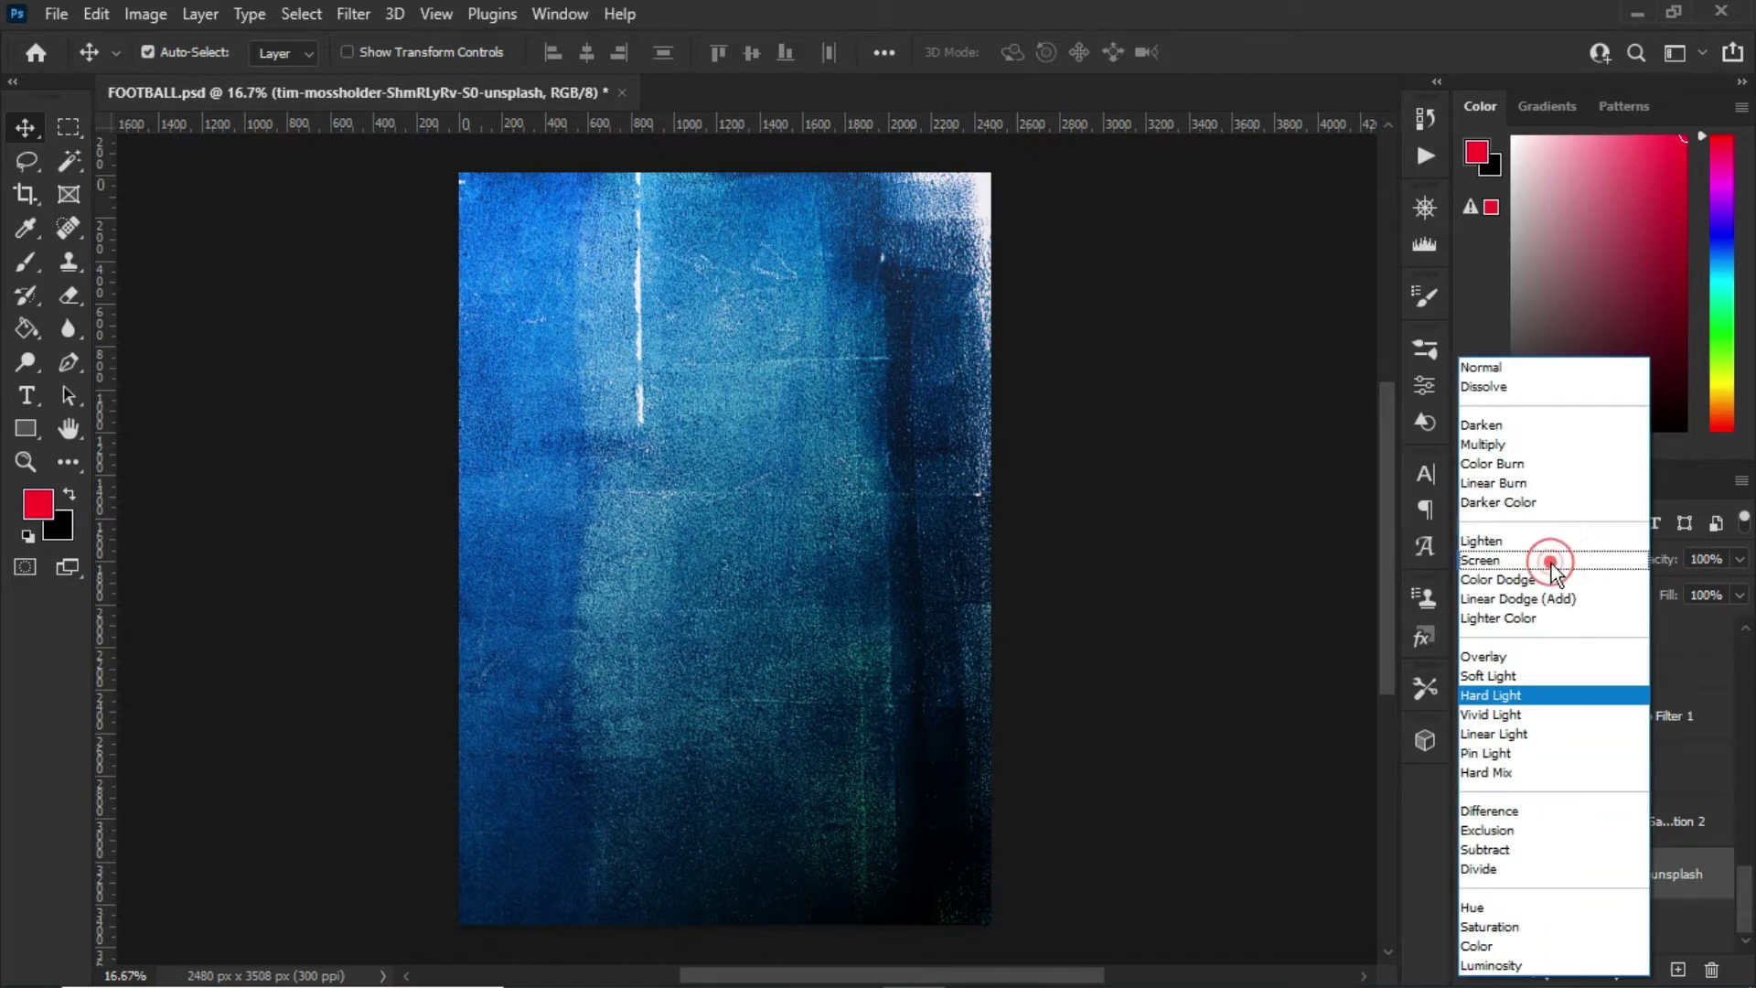
click(1511, 375)
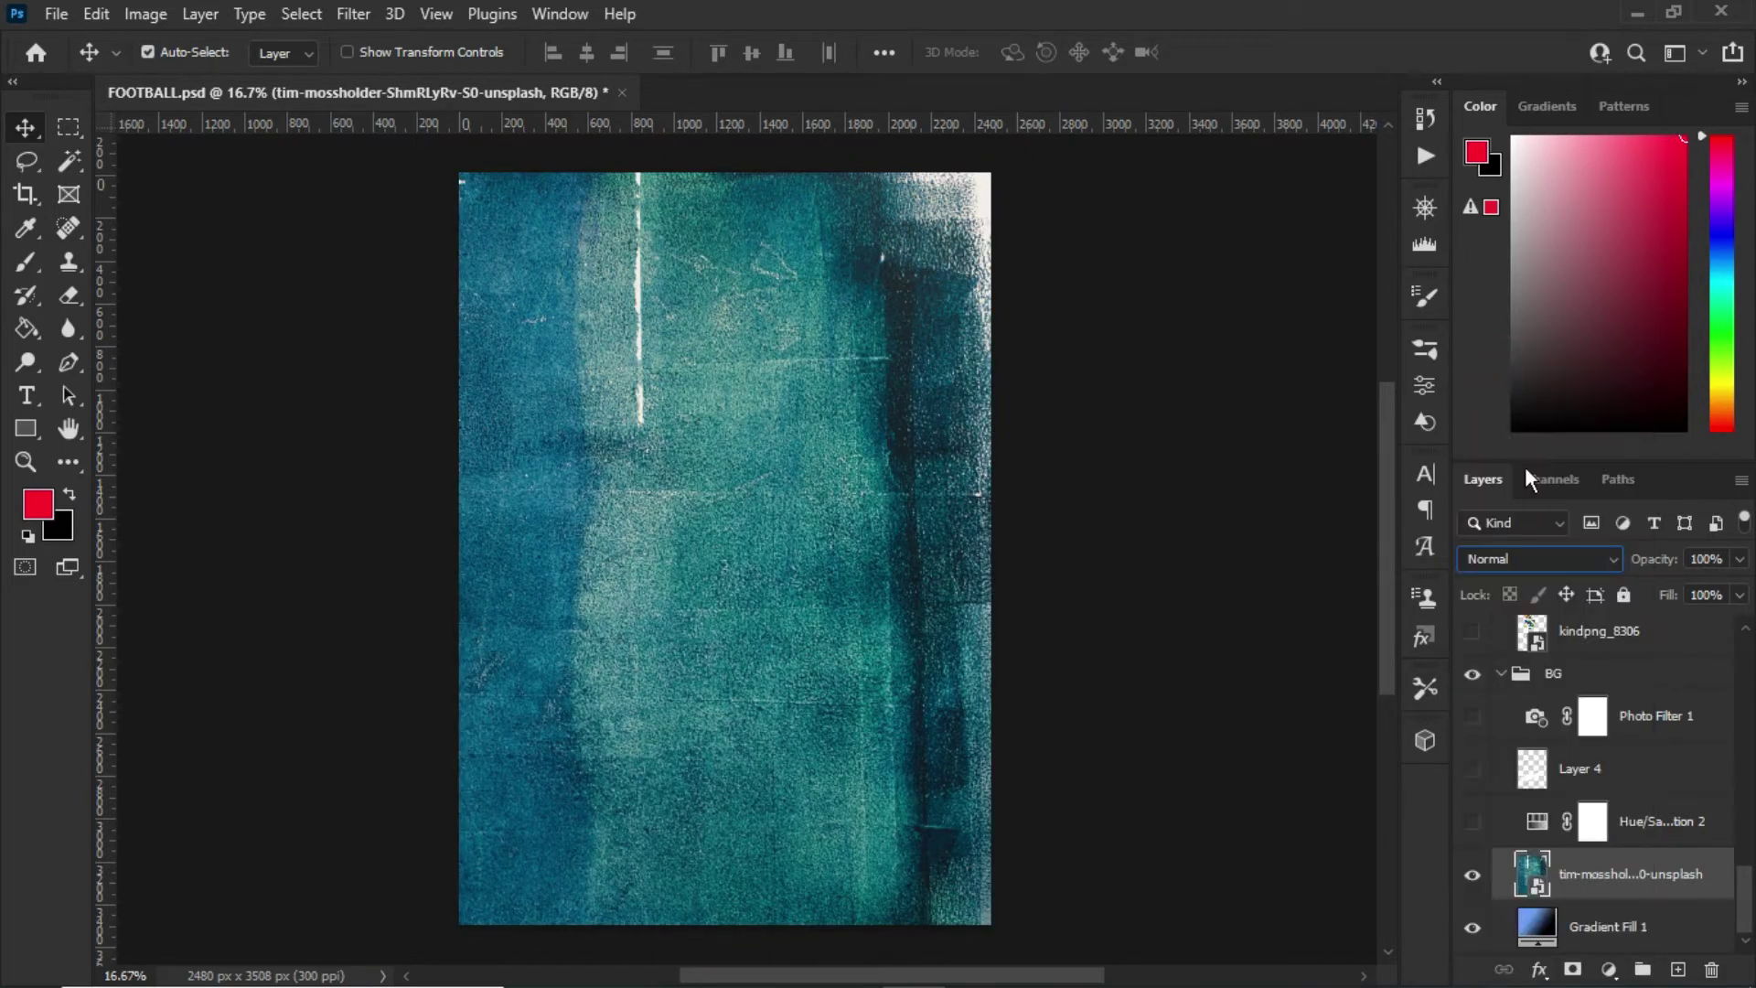
click(1533, 551)
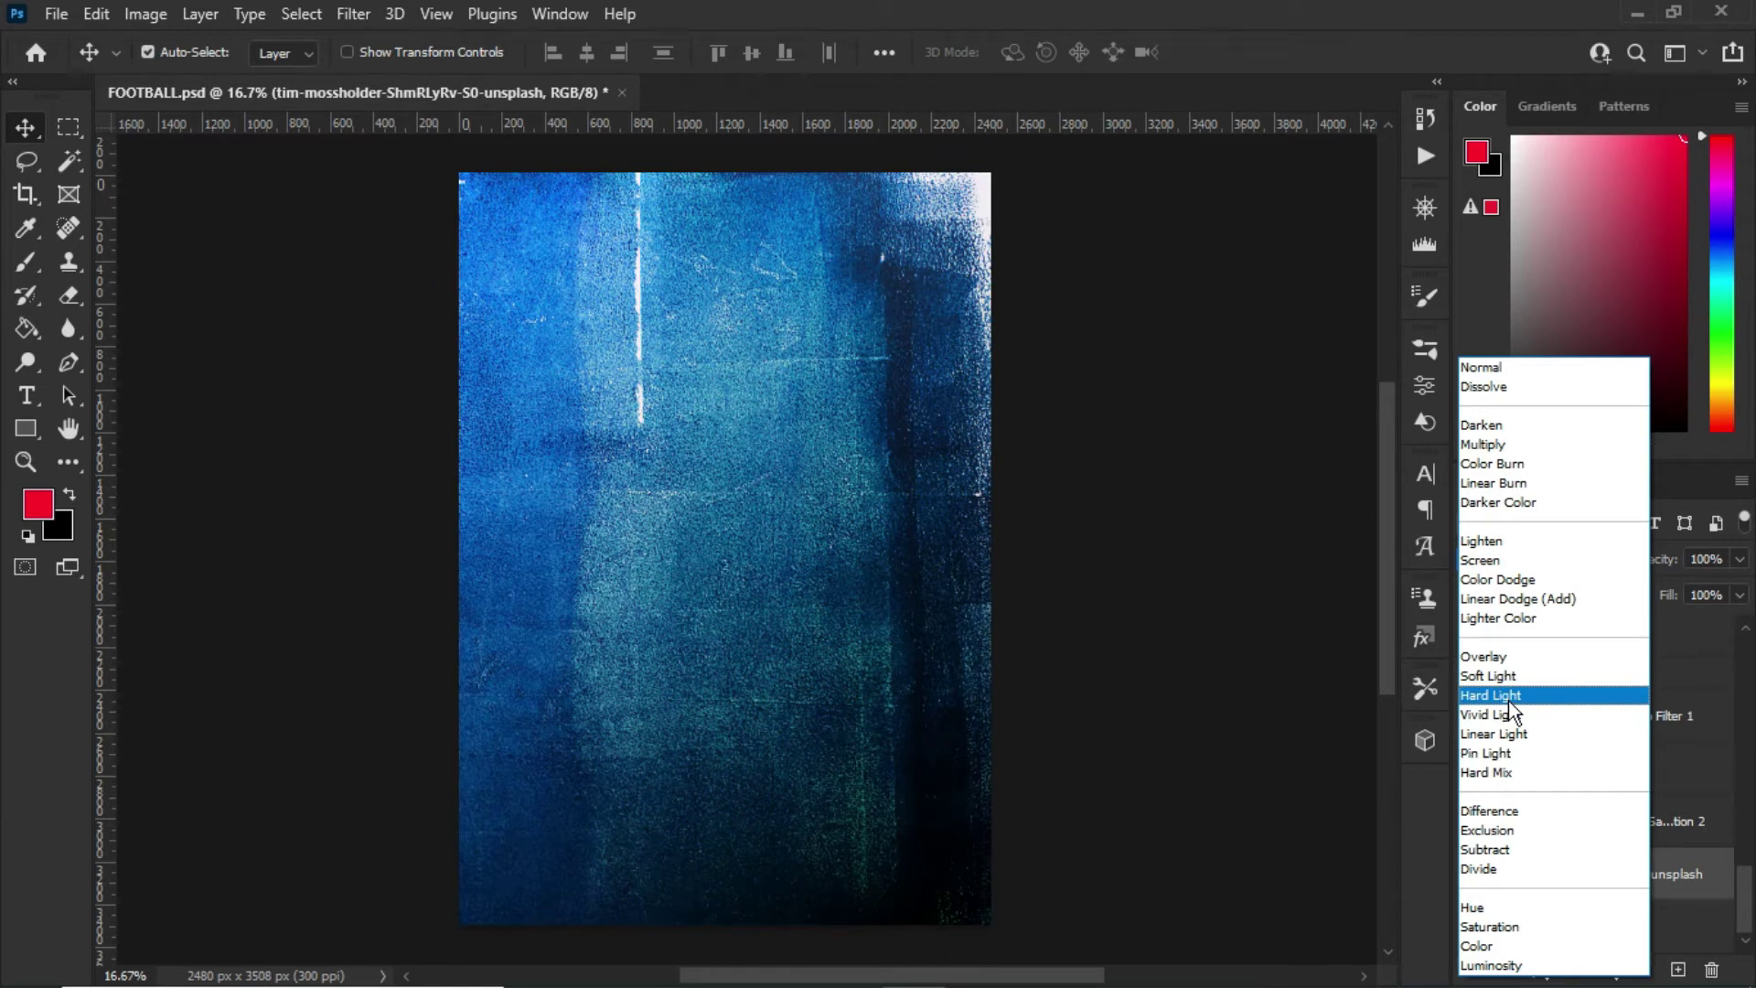
click(1511, 701)
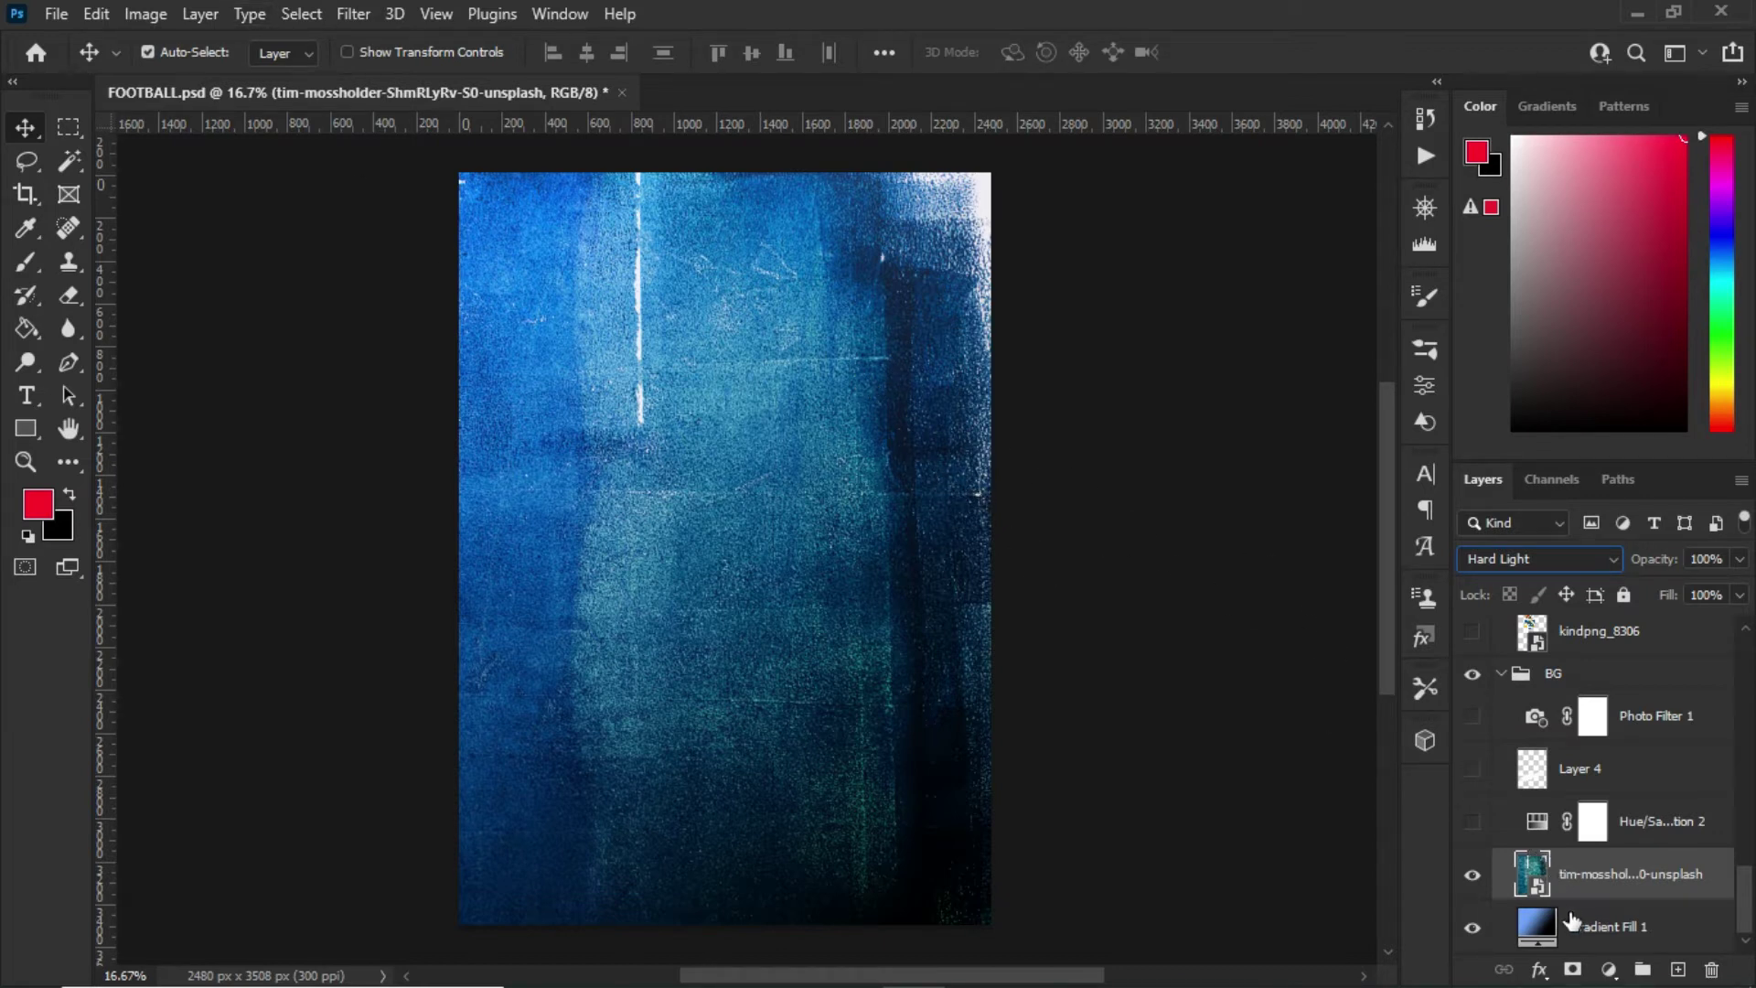
Show the Hue/Saturation 2 adjustment layer above the texture and check its colorize settings
click(1570, 919)
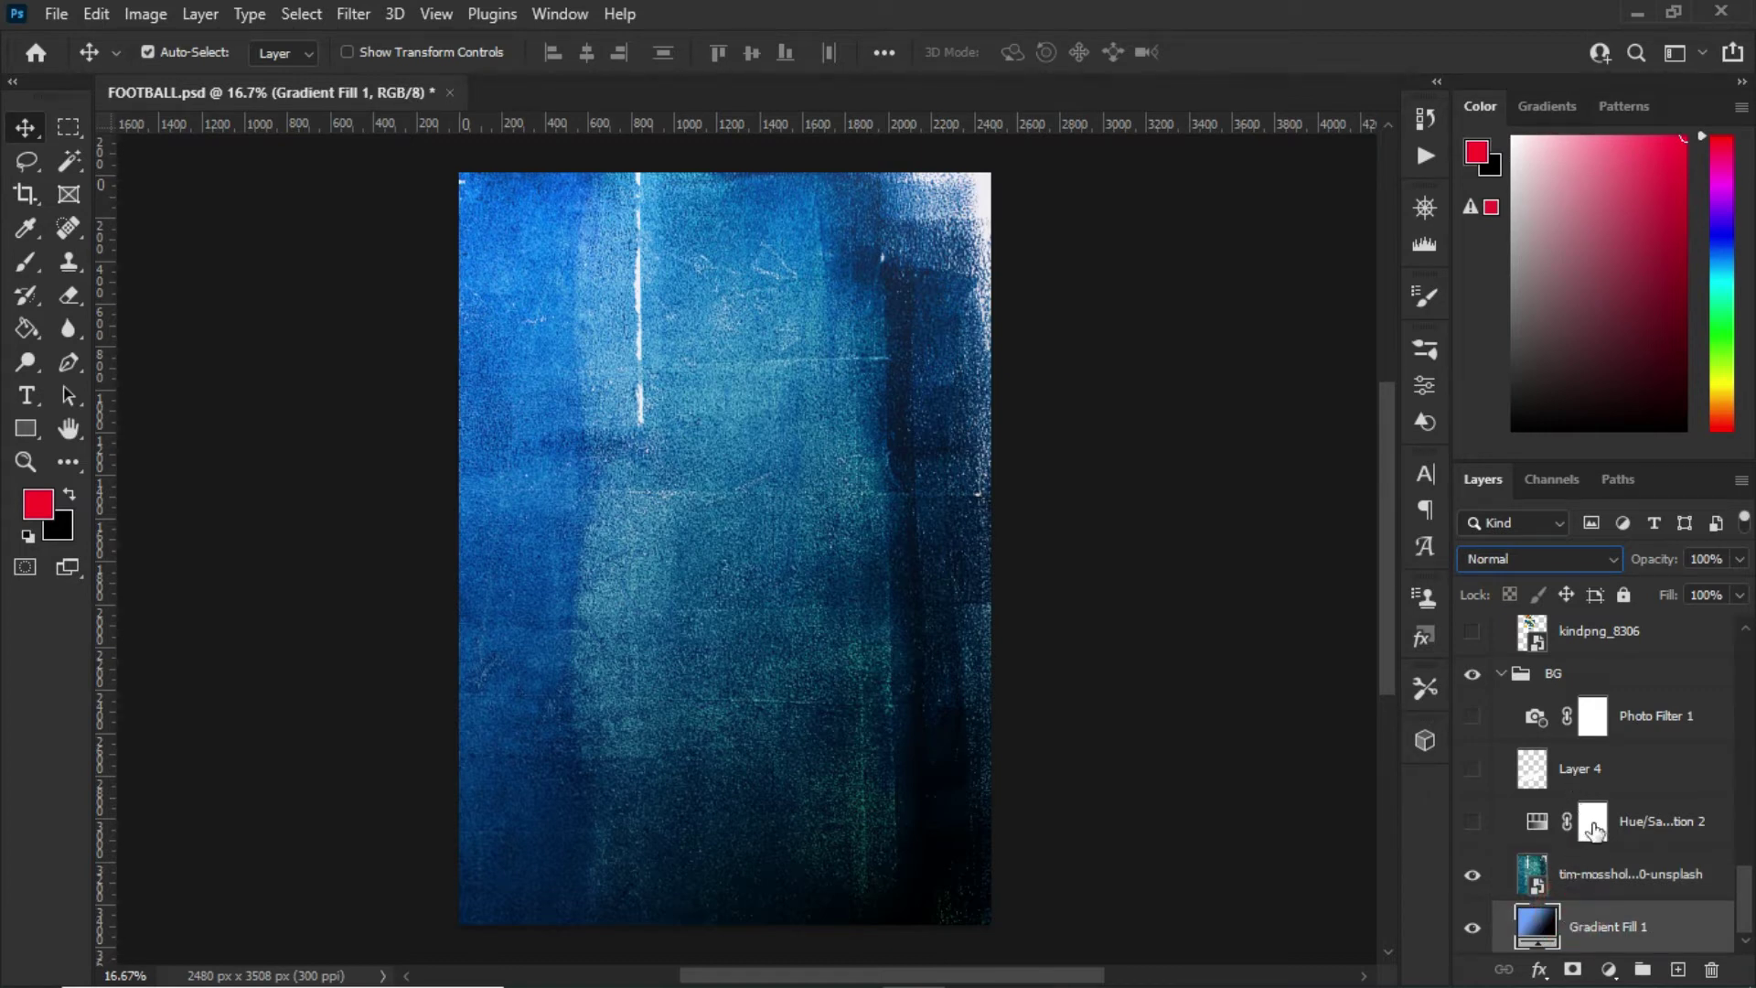
click(1609, 874)
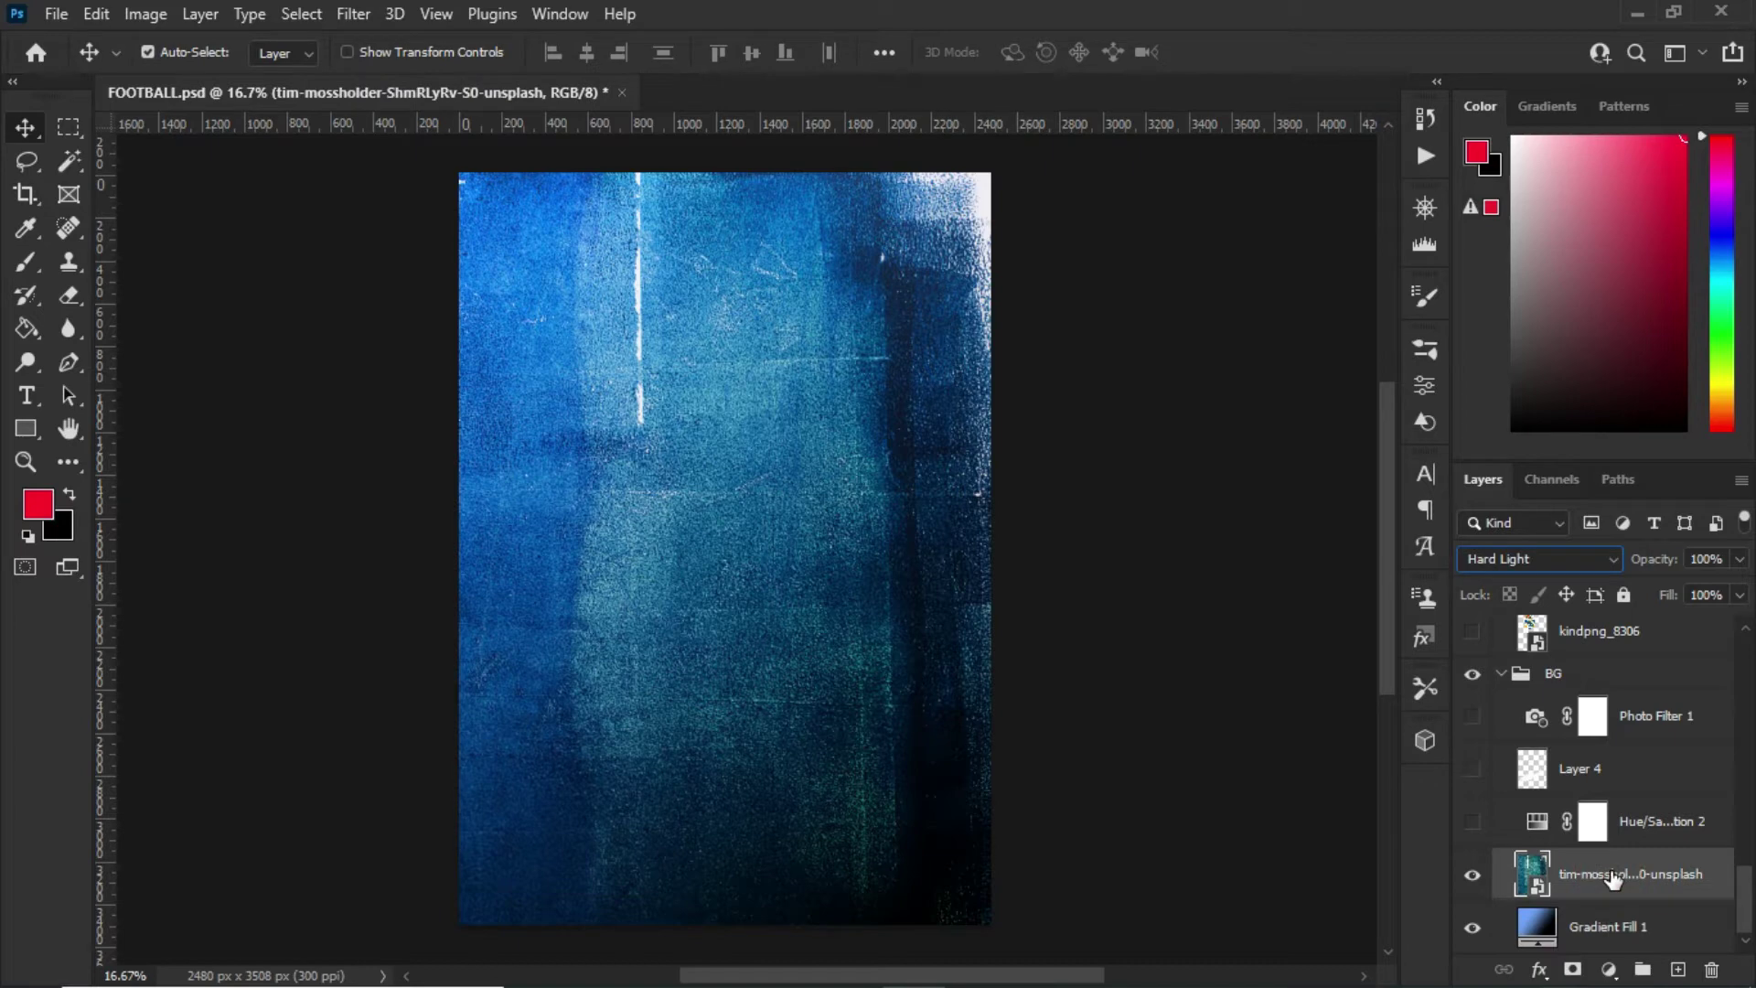
click(1656, 828)
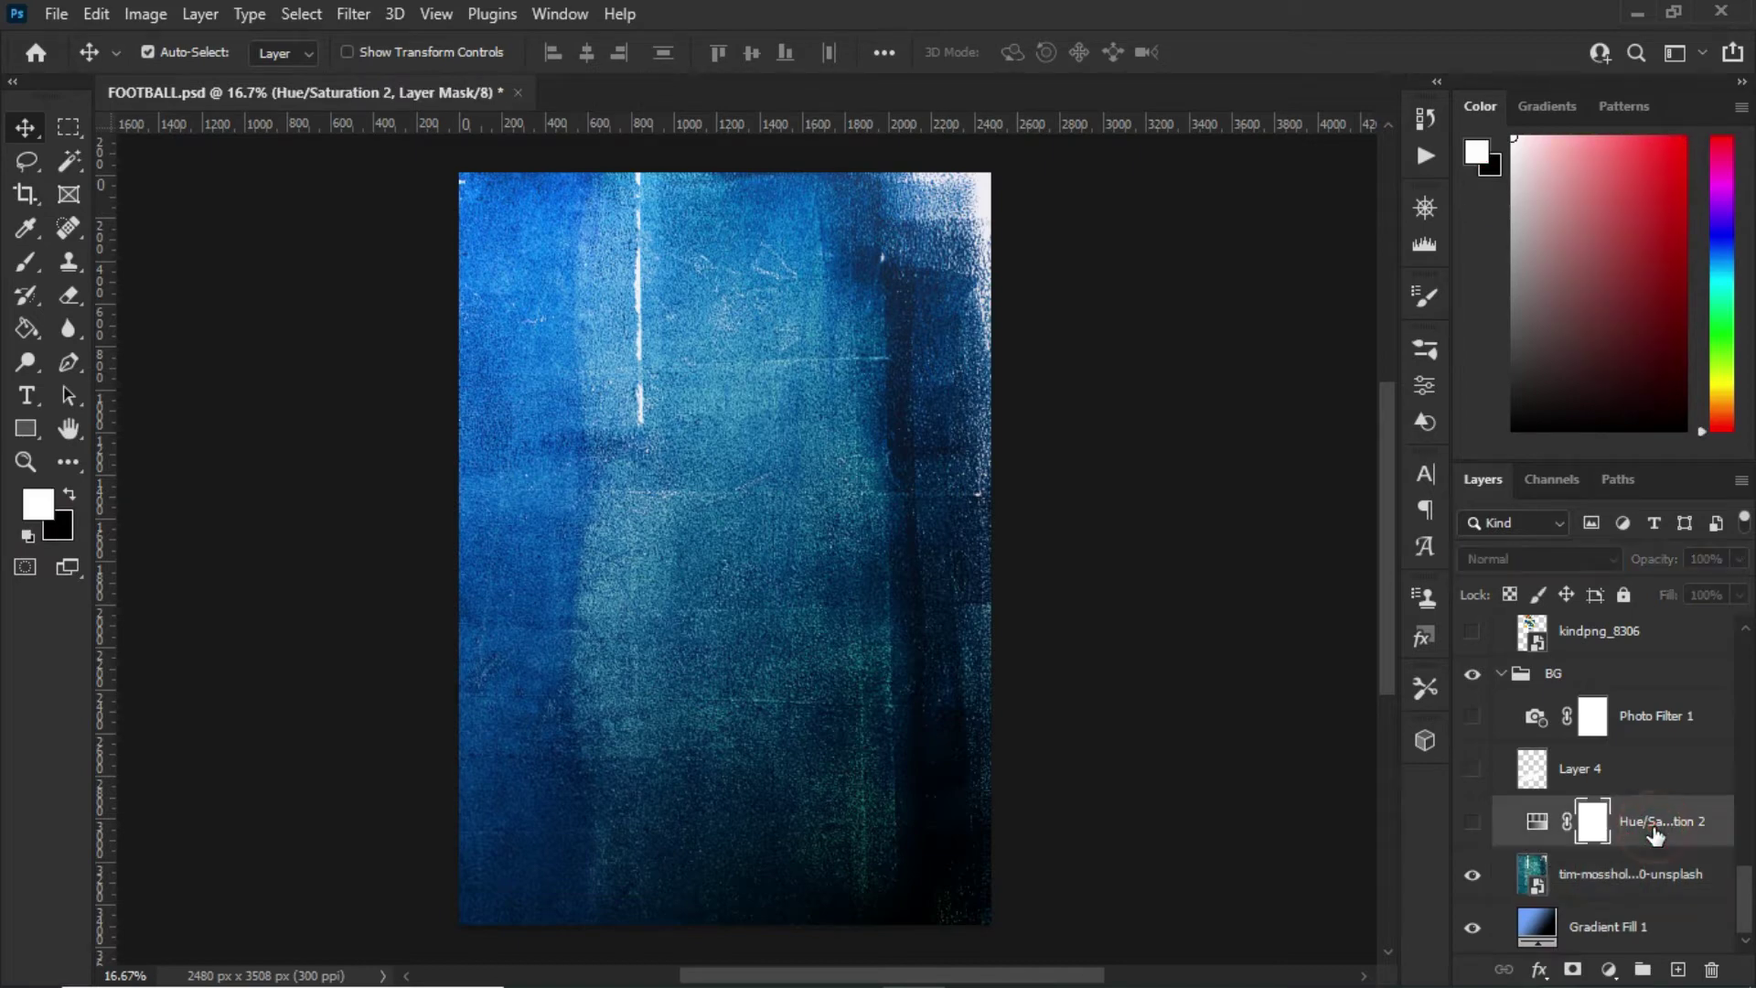
click(1471, 822)
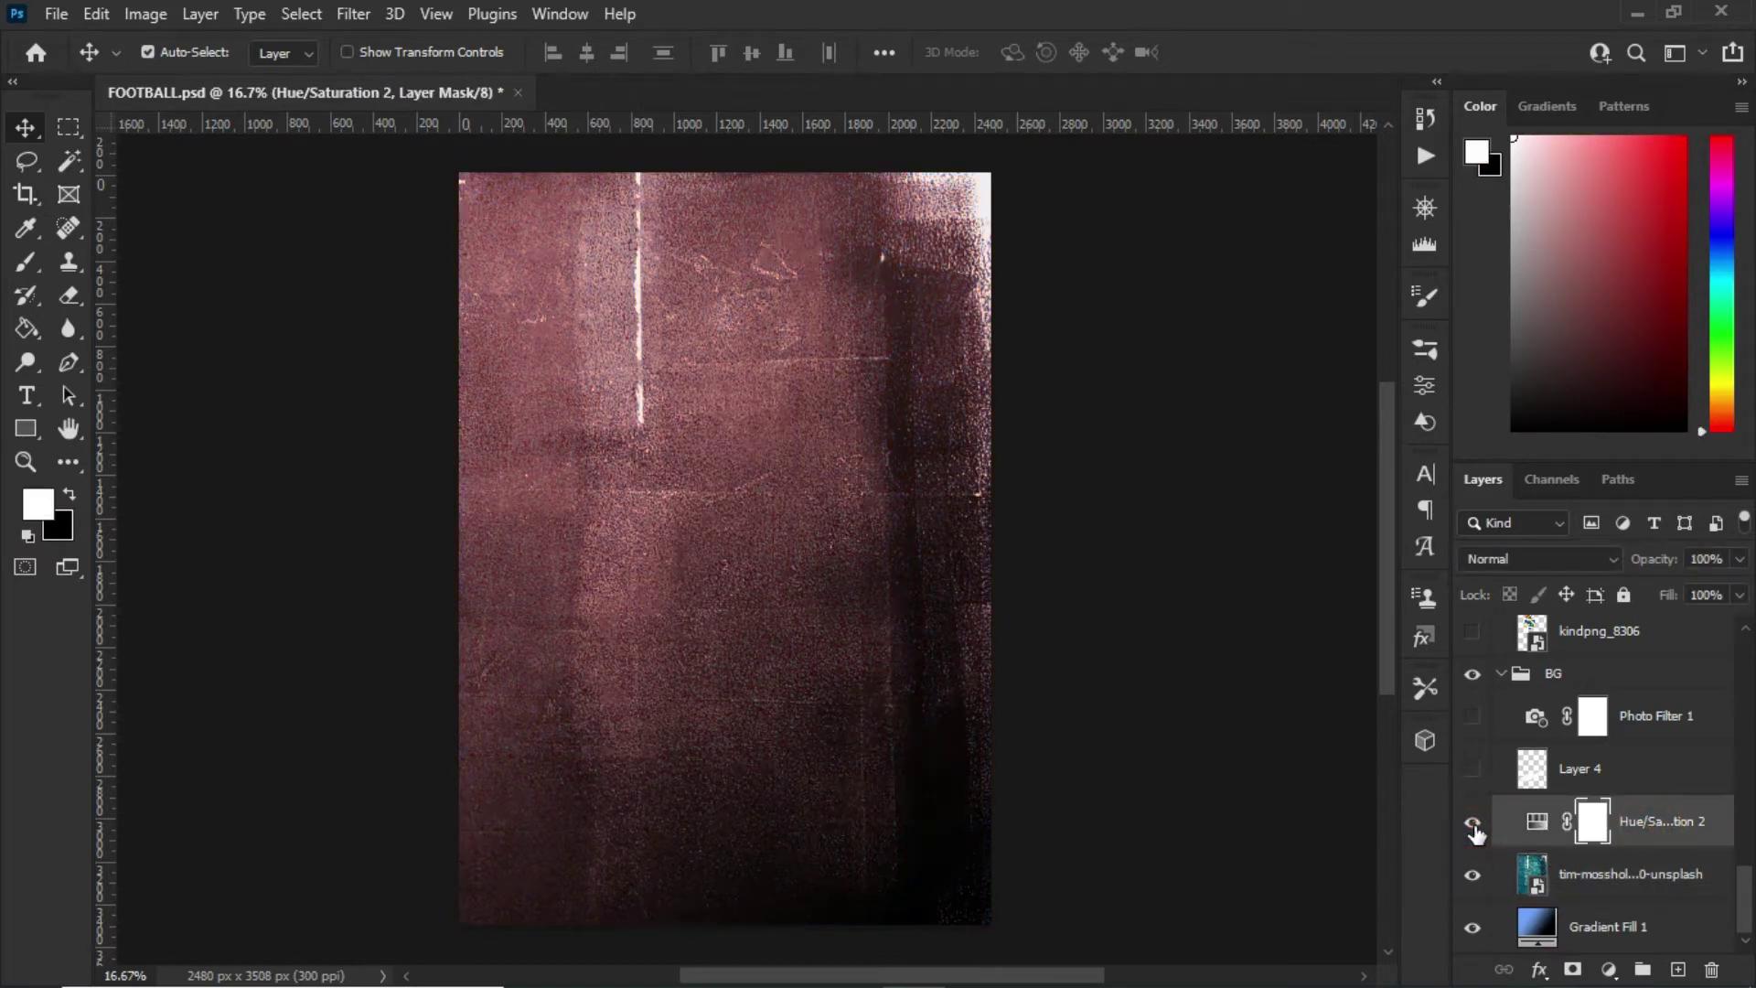
double_click(1536, 823)
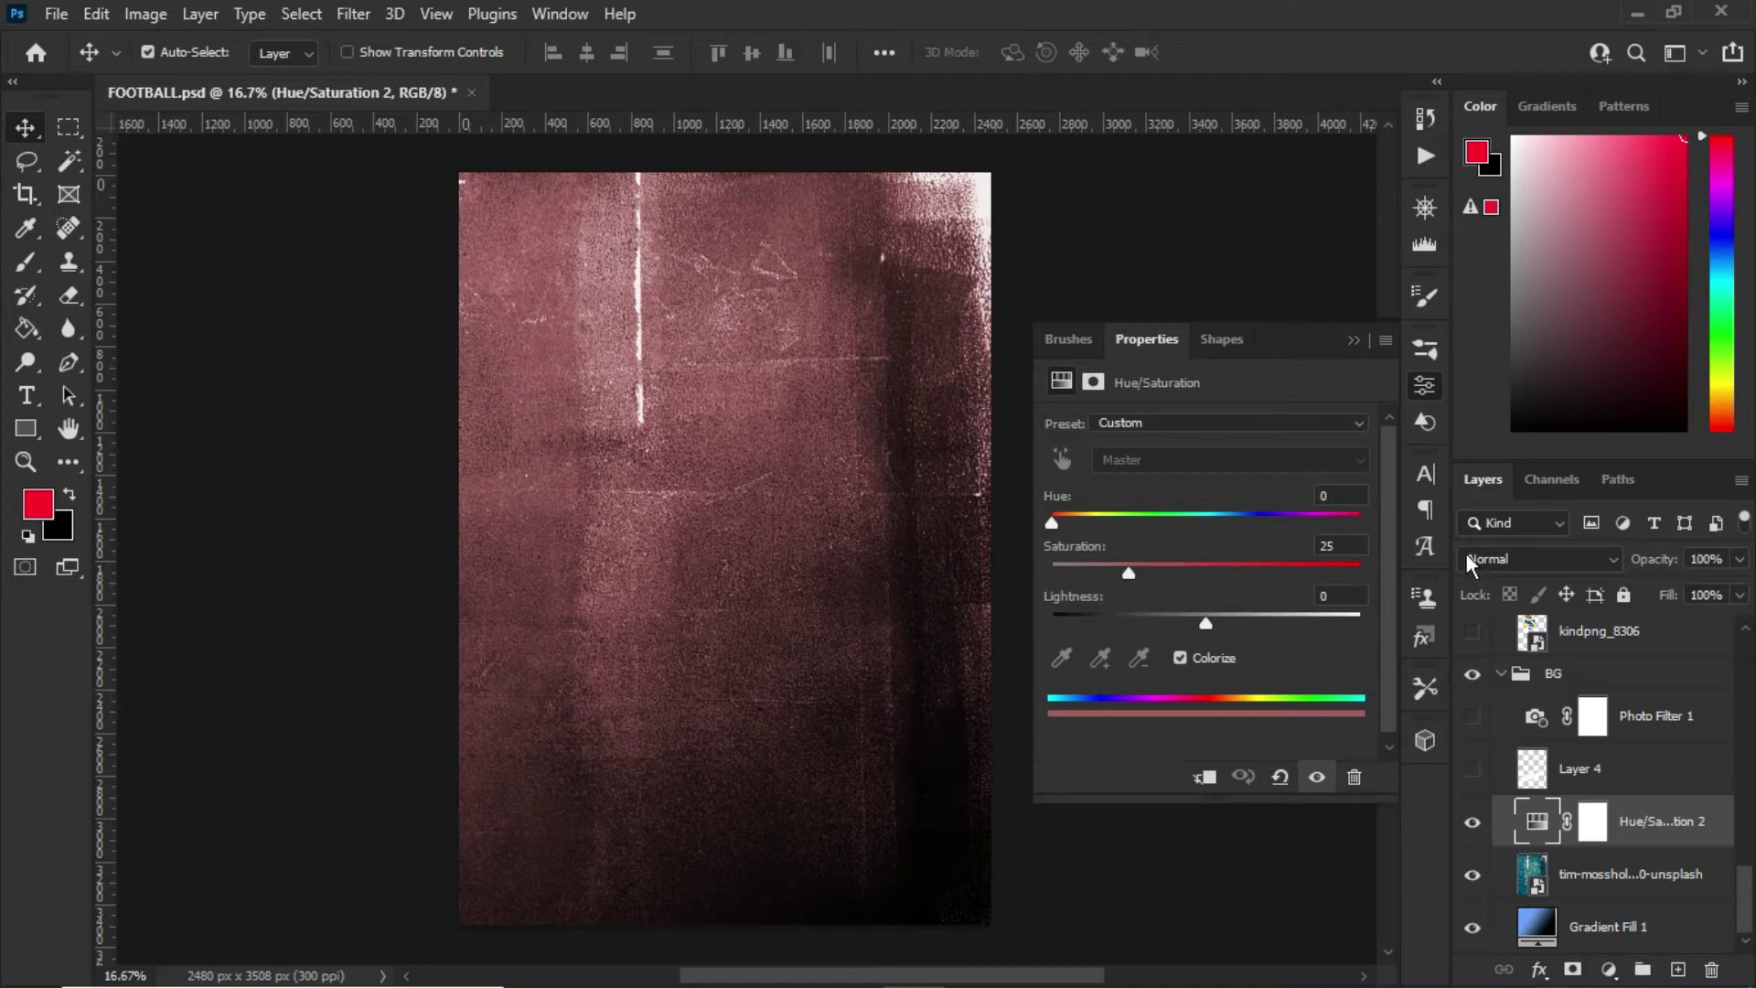
click(1353, 340)
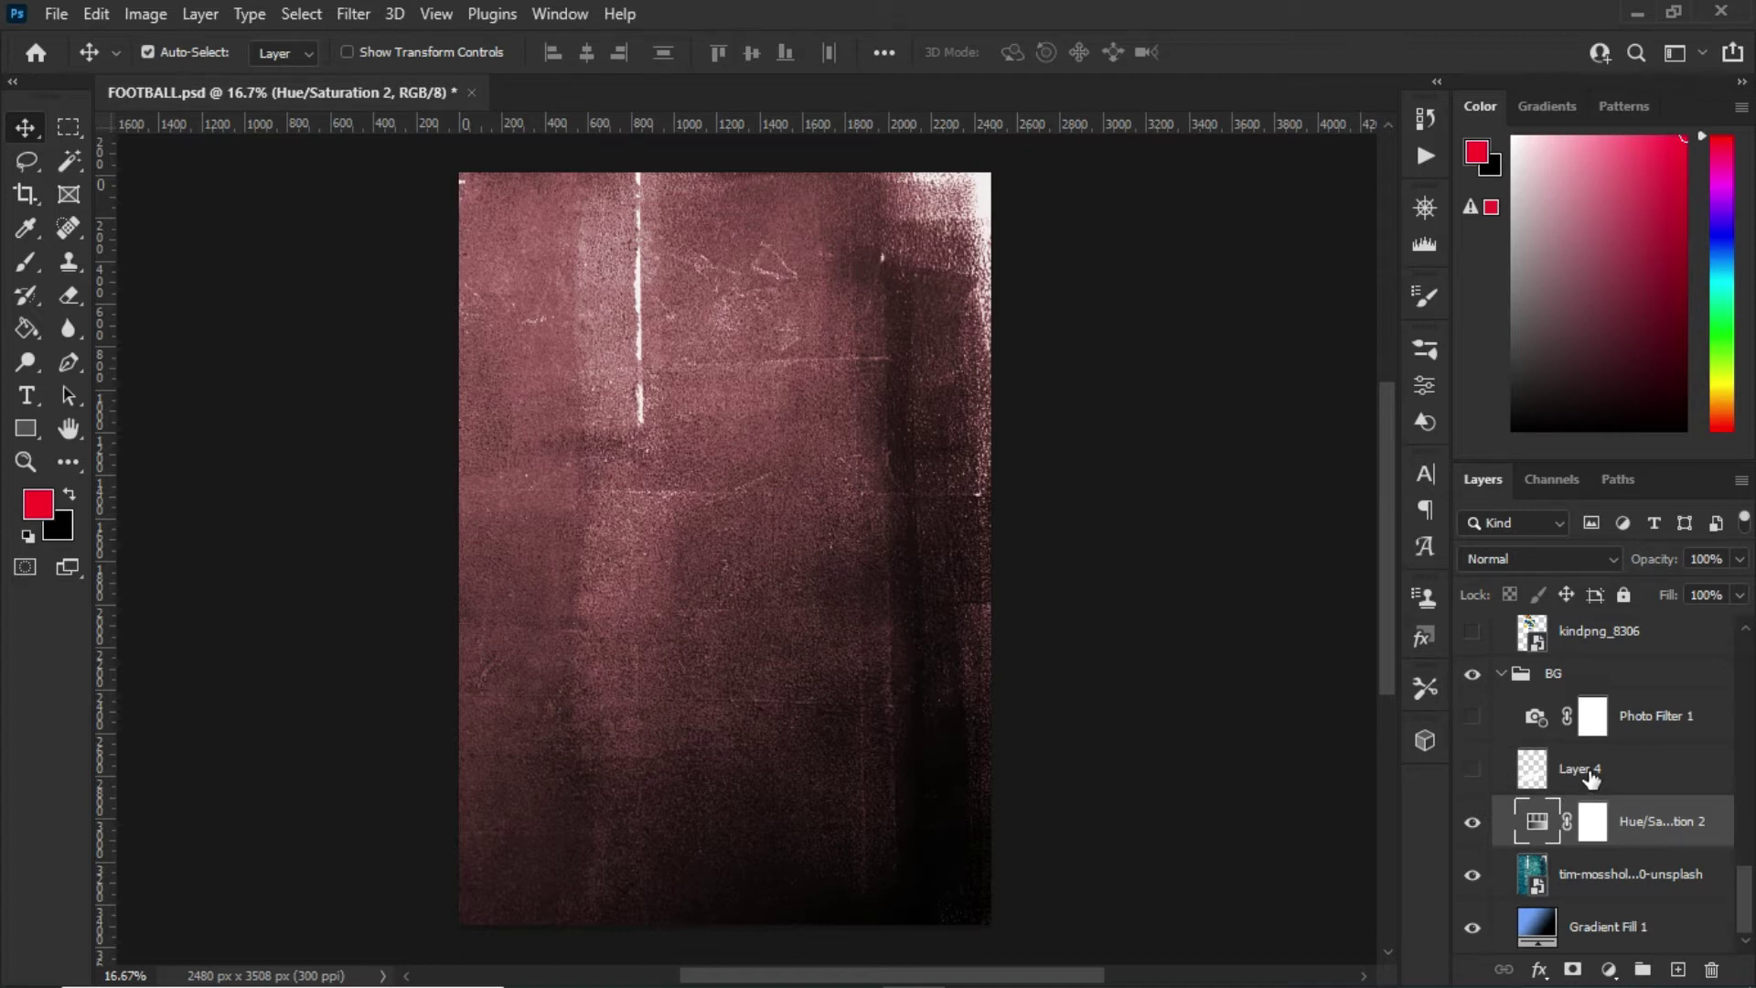
Show the white paint splash in Layer 4 and pick the 01_ink_splat brush from spray_splatter_brush_pack with that layer selected
click(1473, 770)
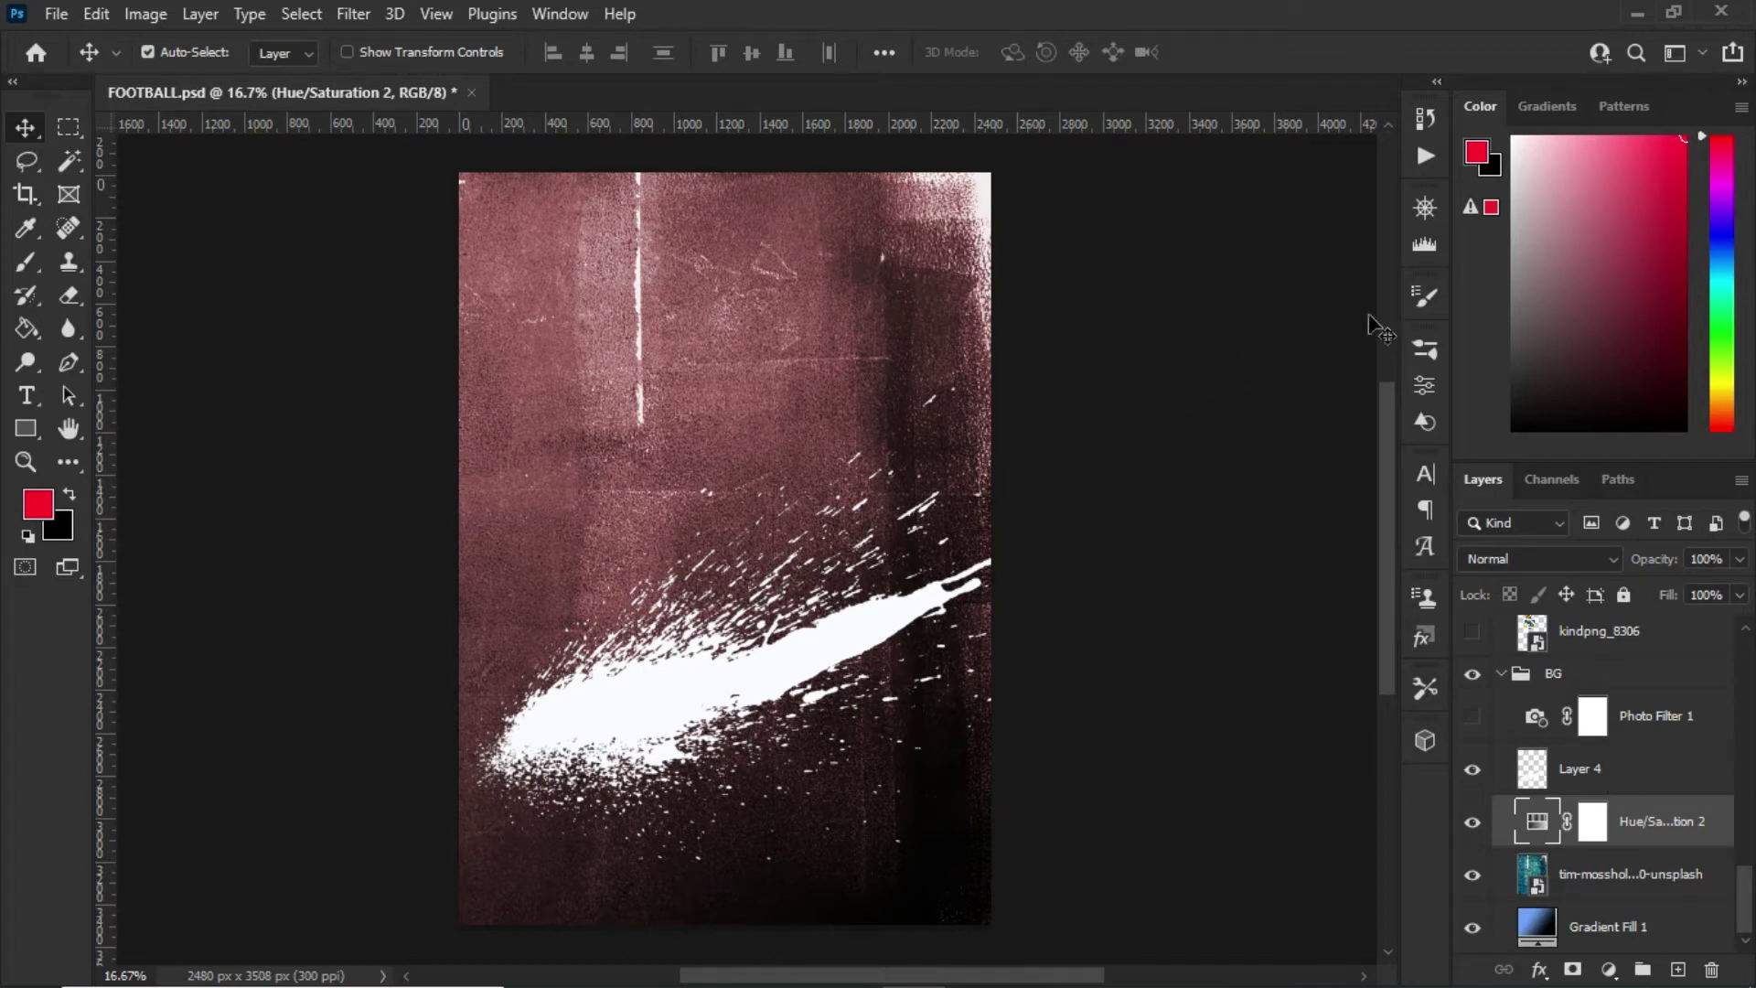
click(1425, 349)
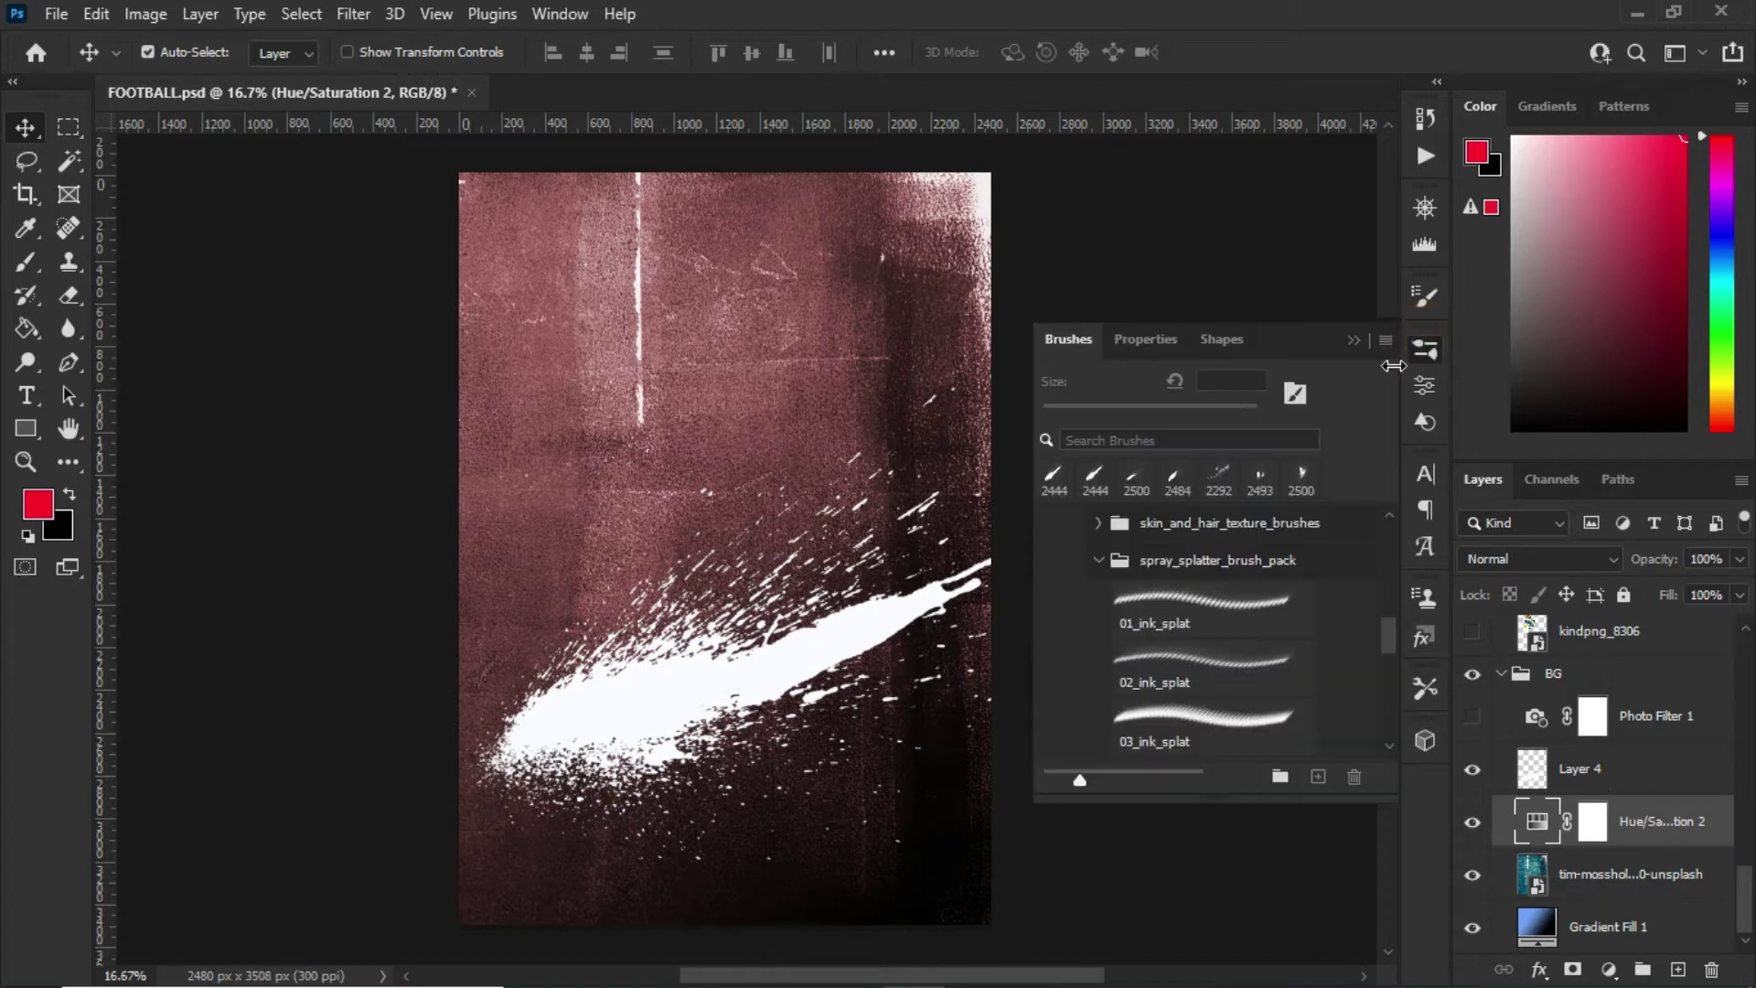
click(1214, 618)
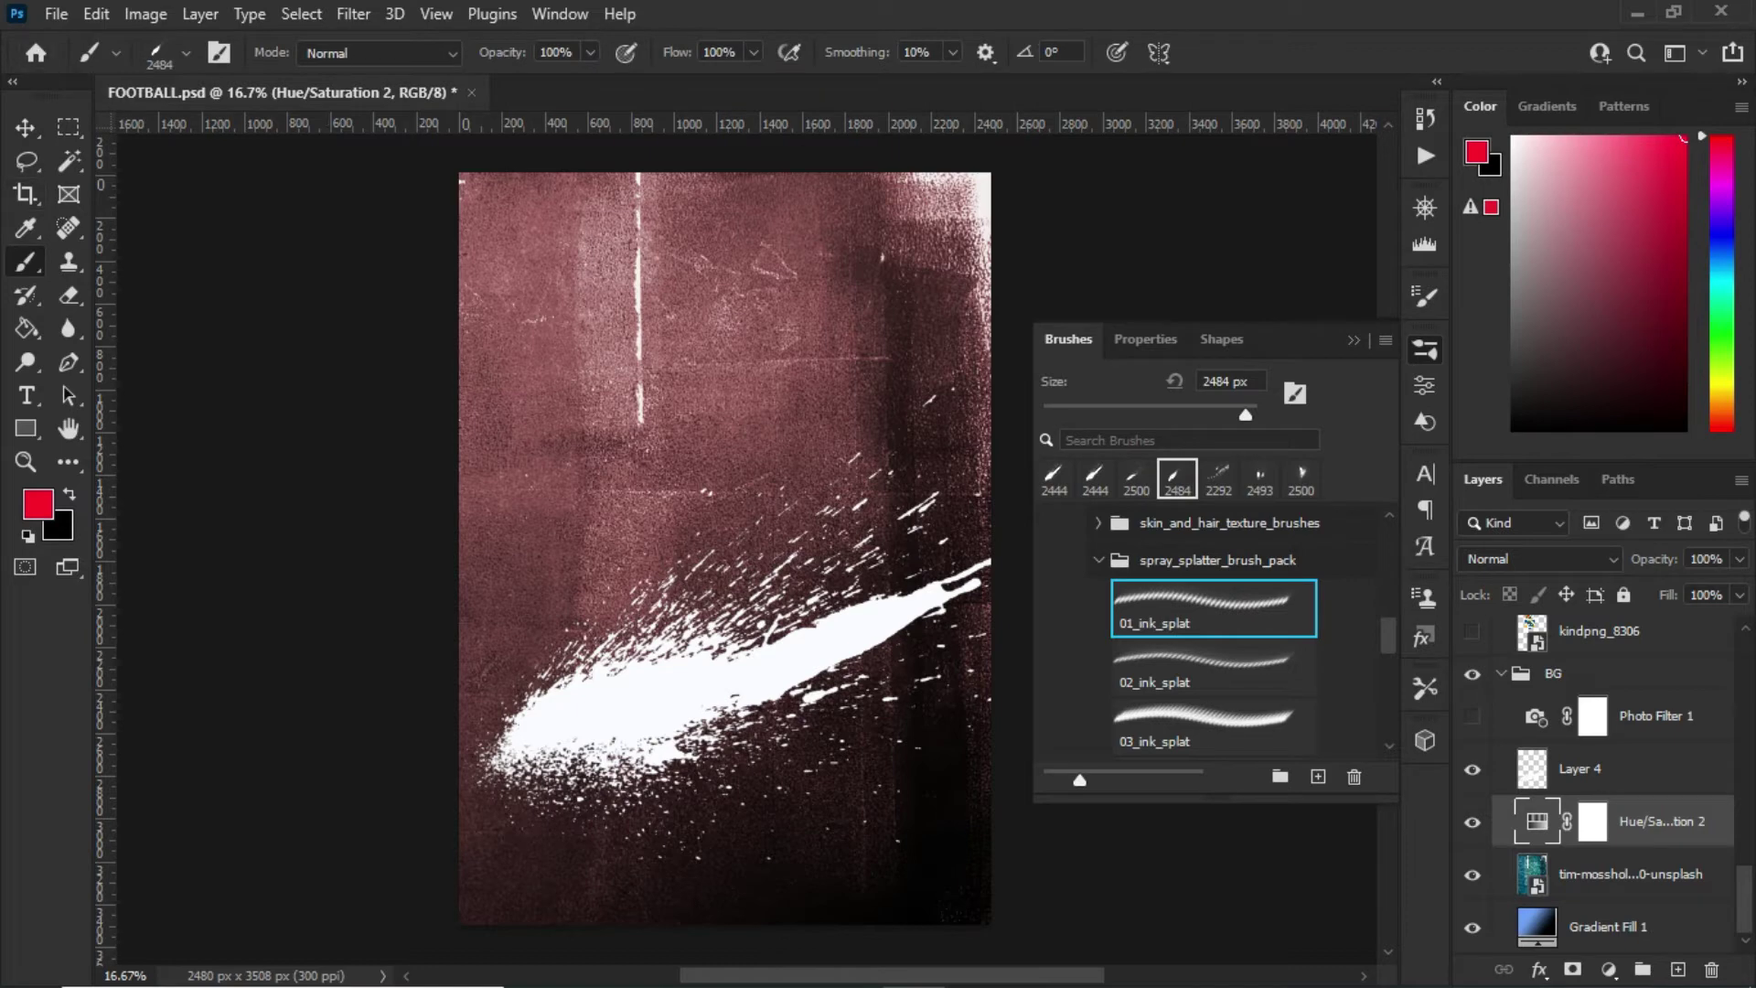
click(1644, 779)
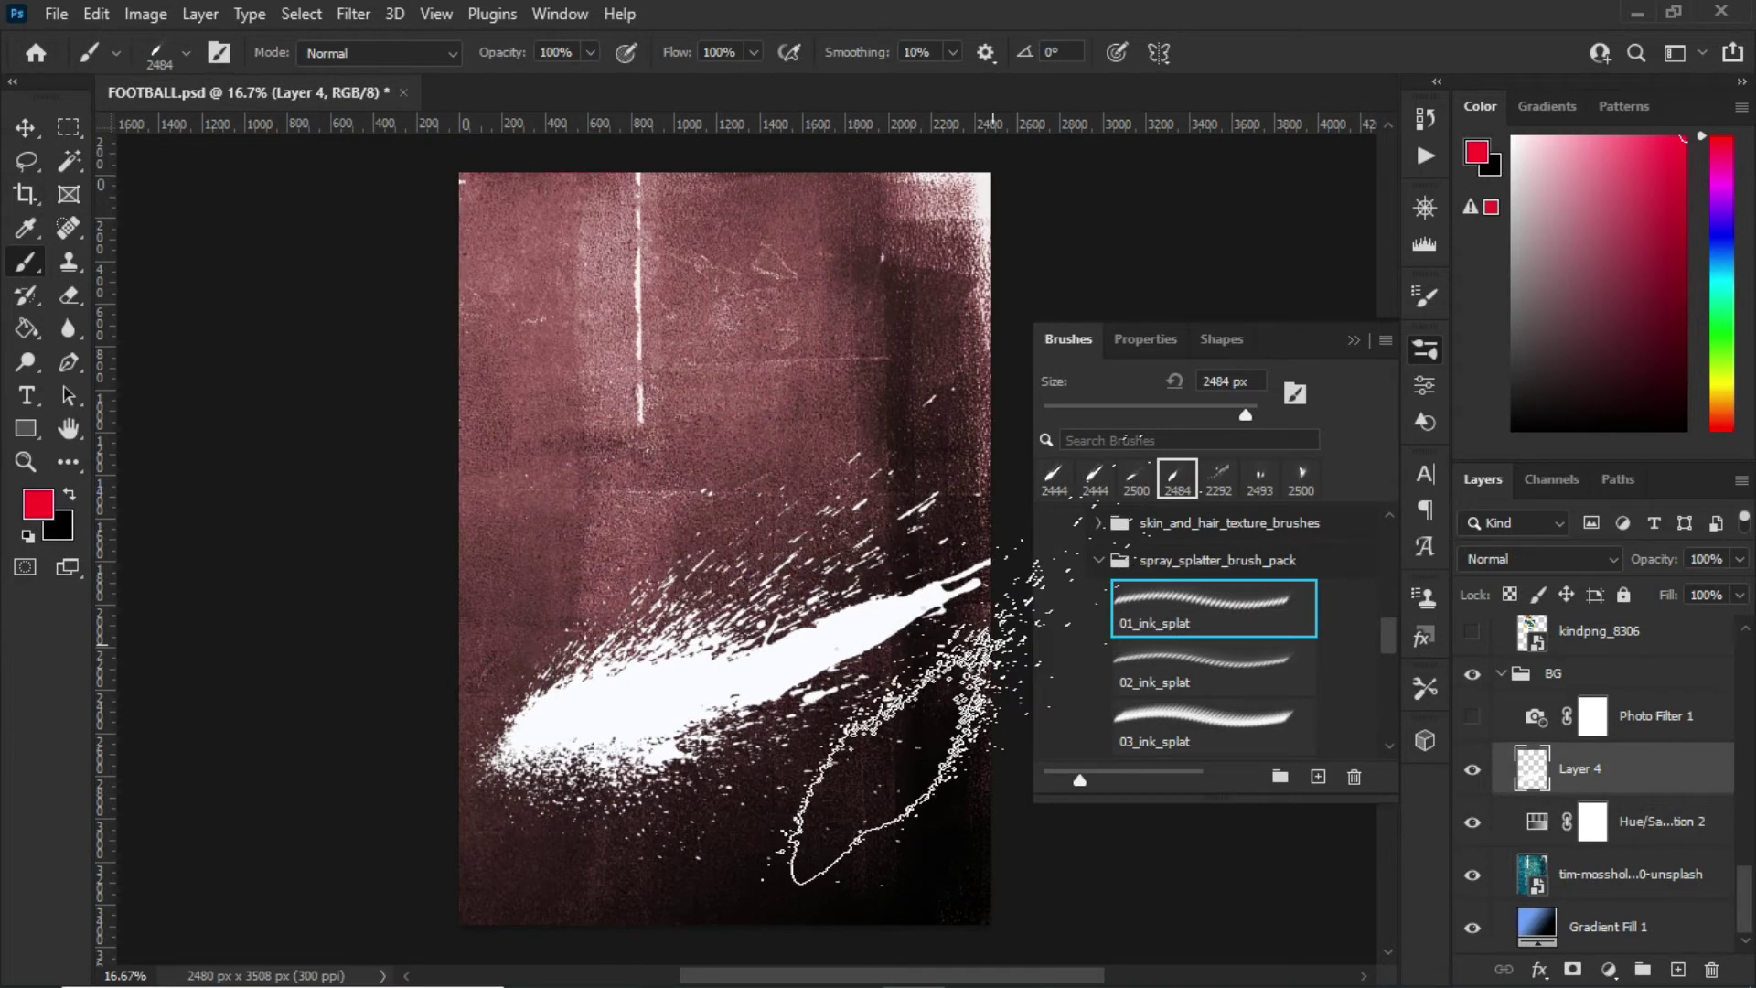
click(1357, 339)
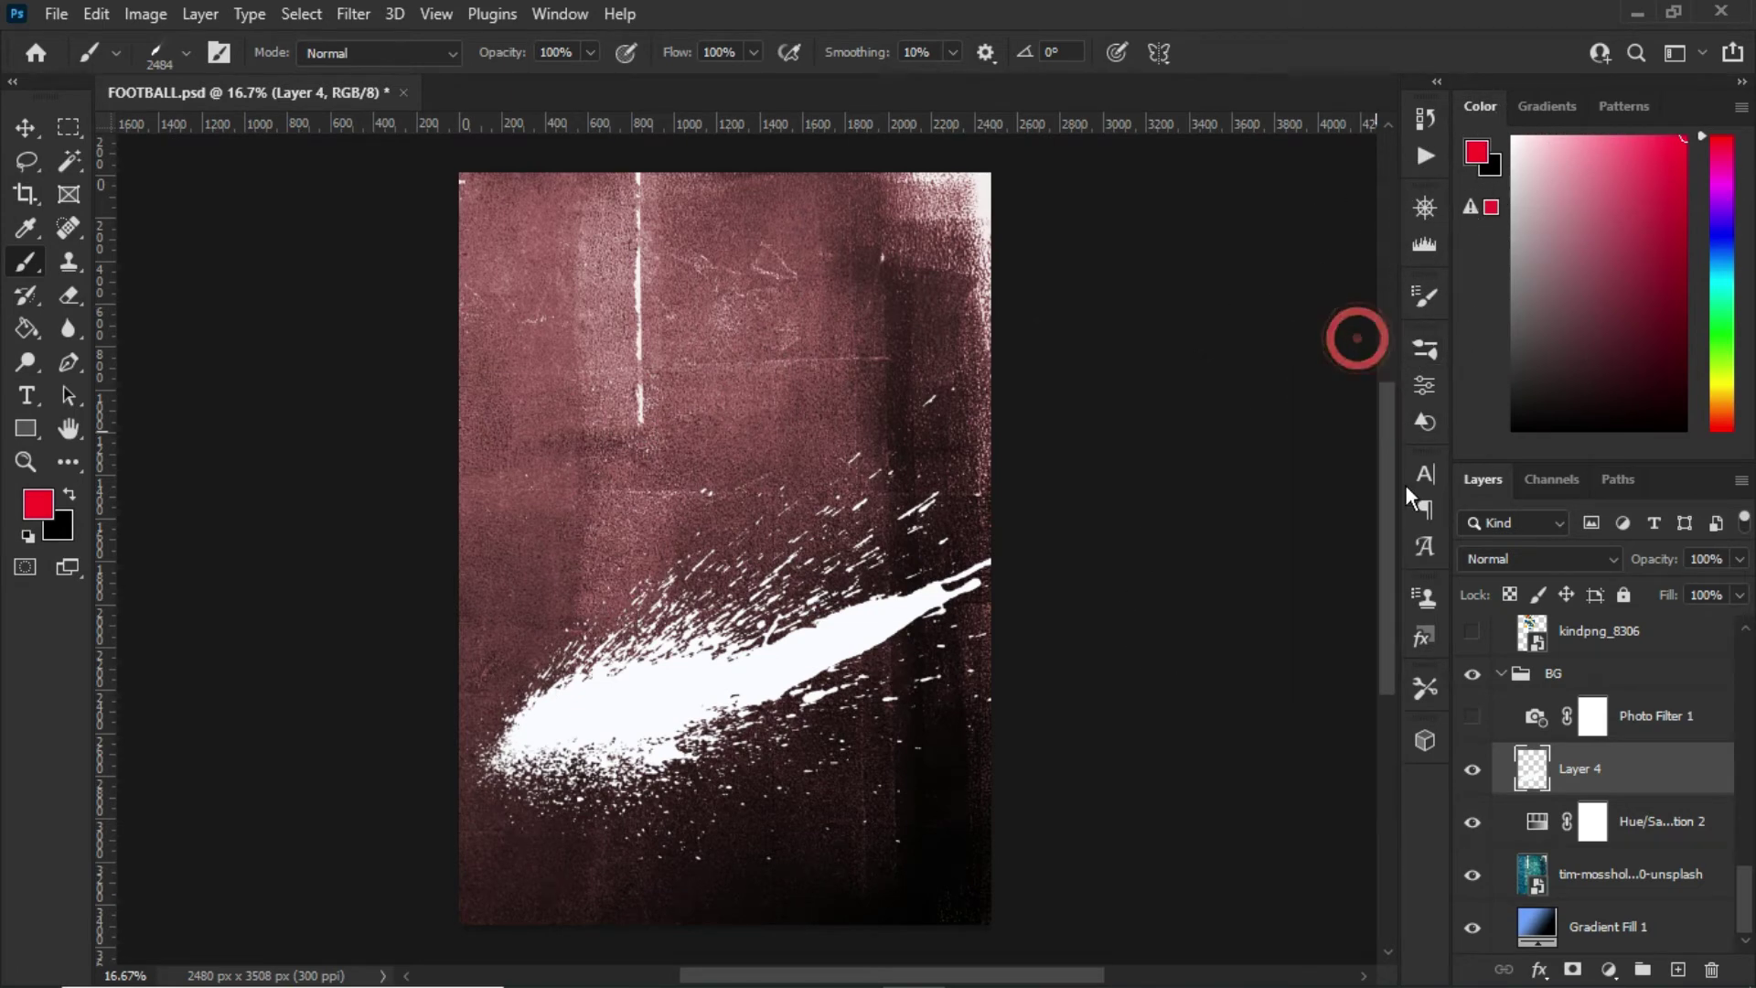
Add a trial Photo Filter adjustment layer, delete it again, and show the existing Photo Filter 1 layer
click(1670, 719)
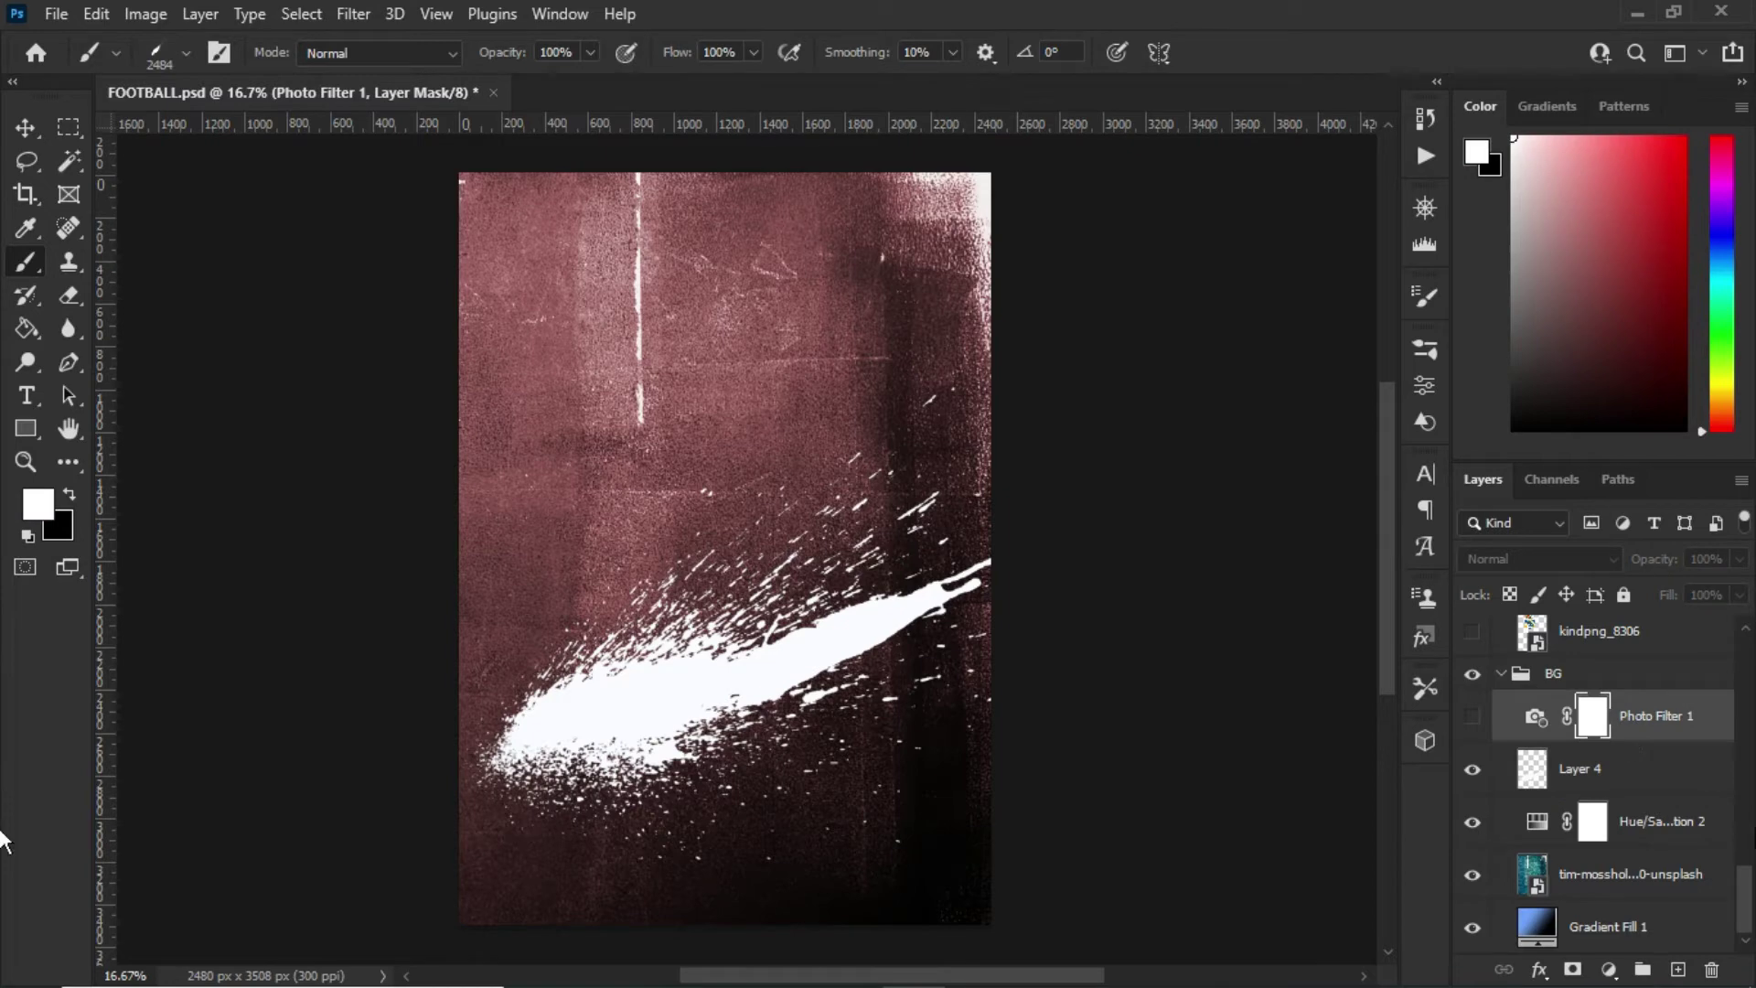
click(1608, 969)
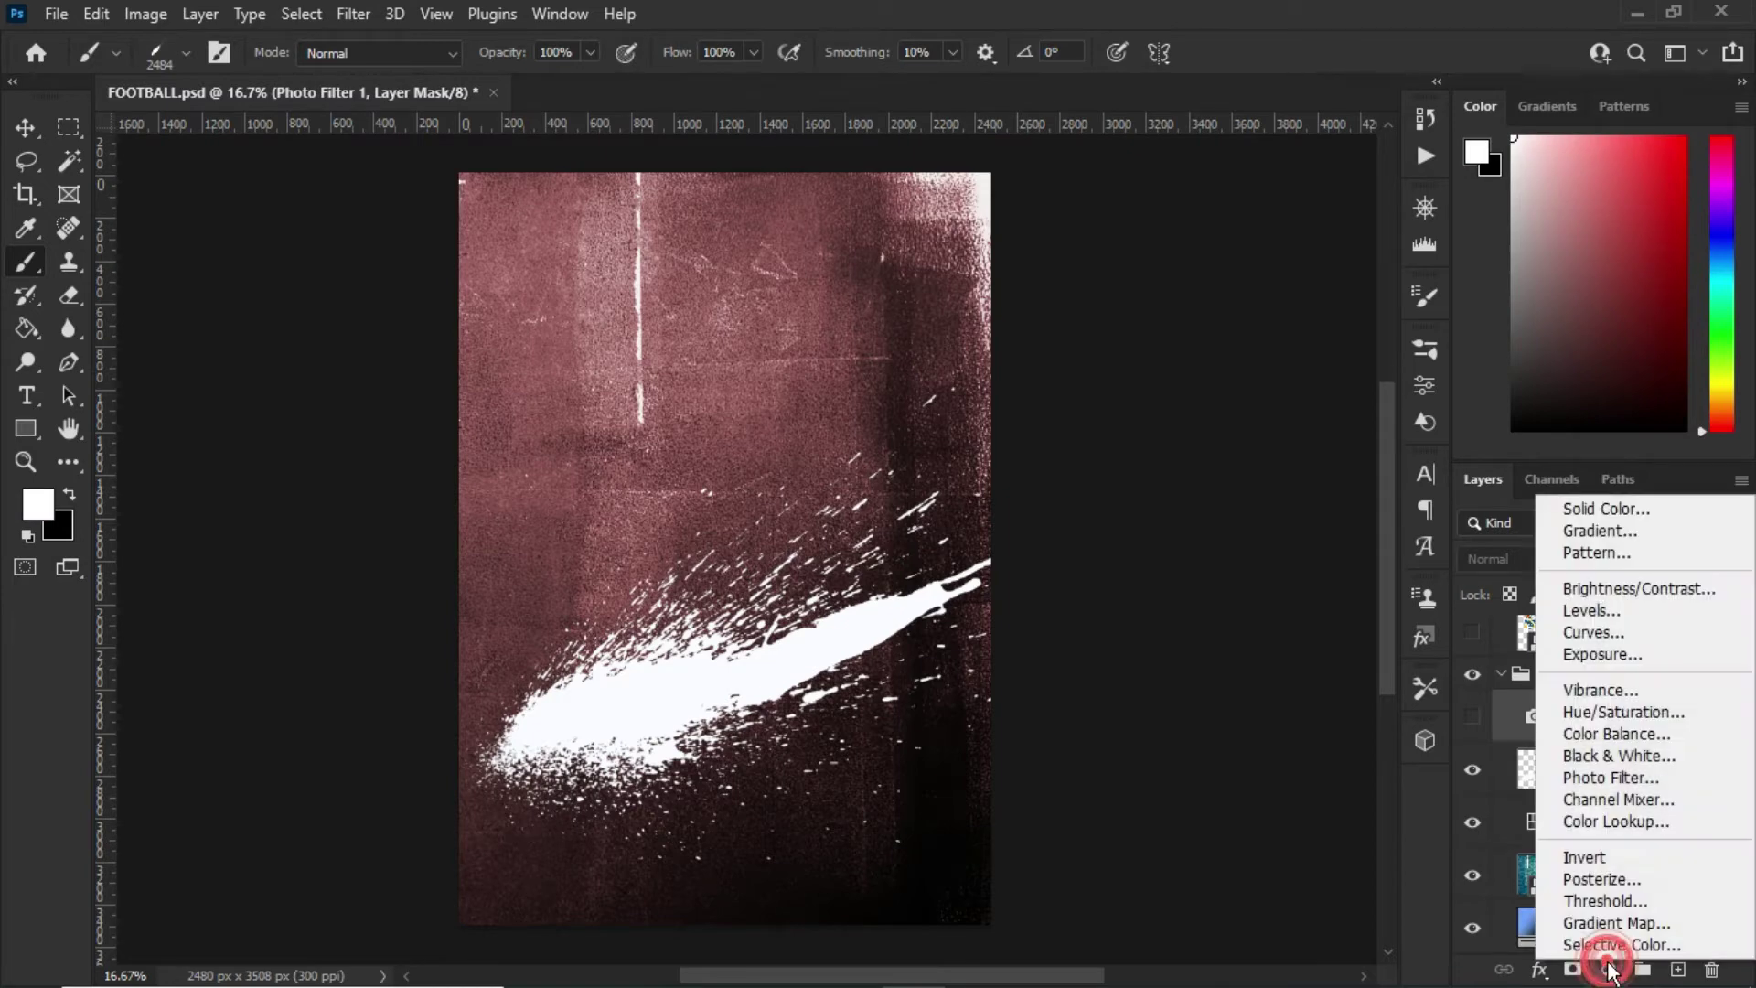
click(1626, 779)
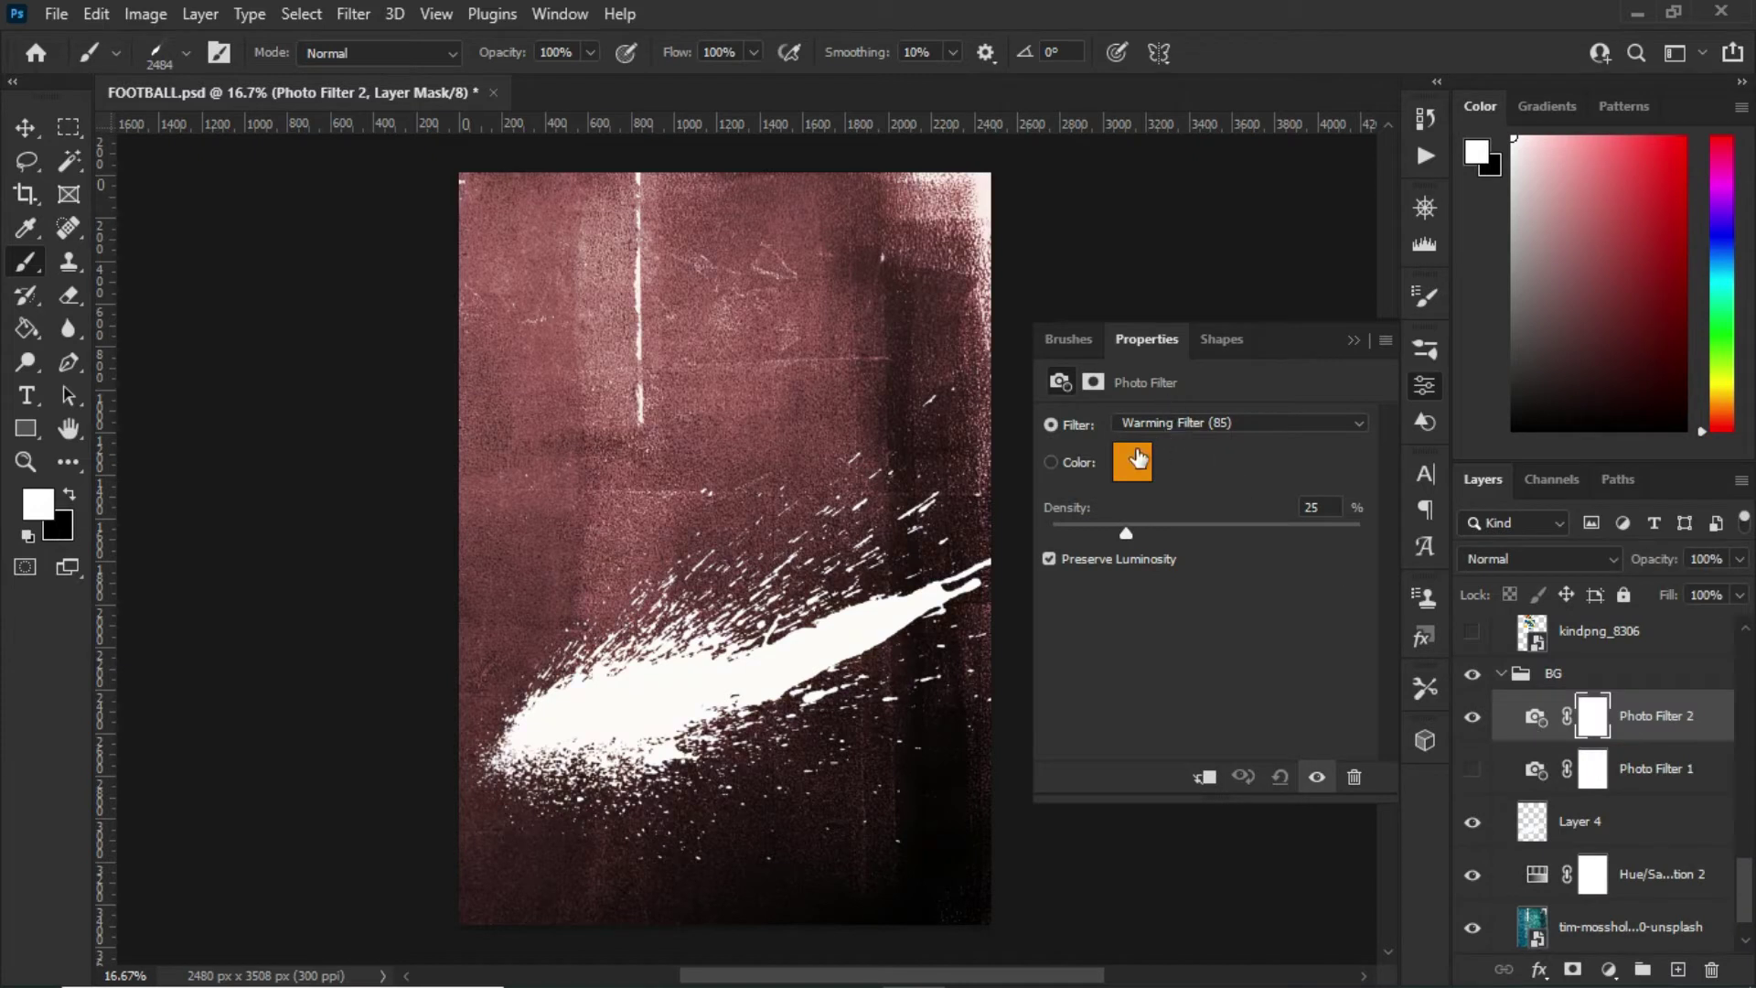
click(1357, 341)
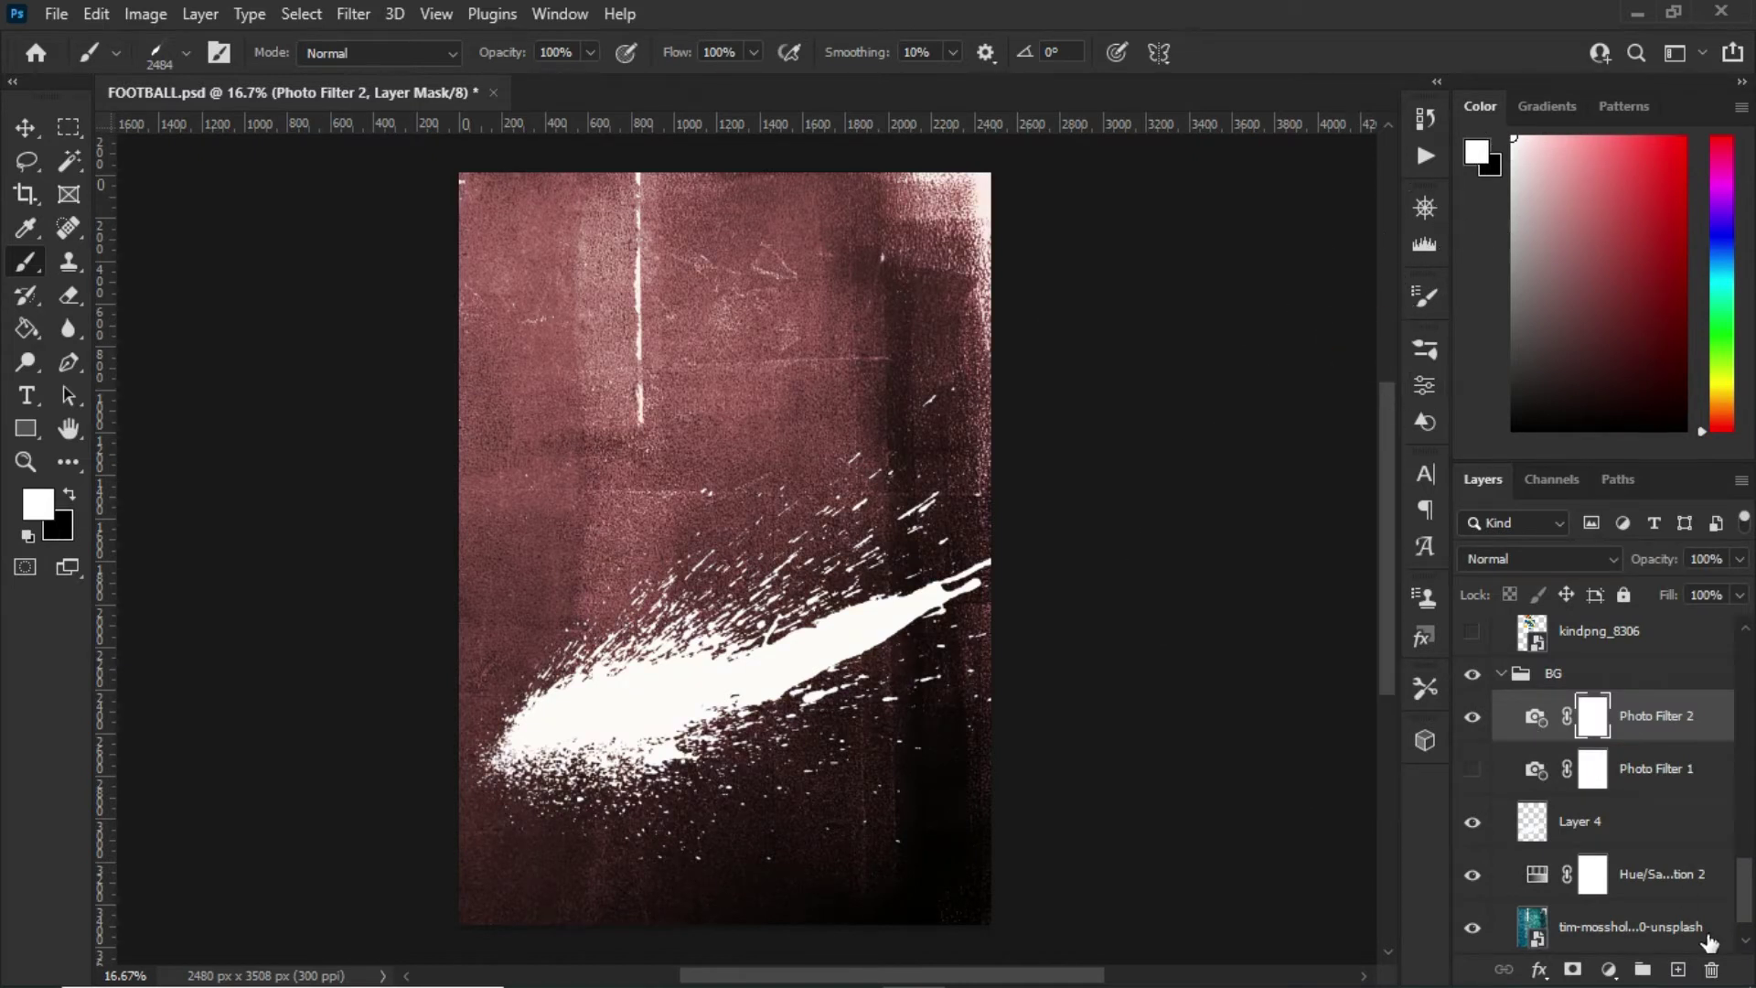
click(1473, 769)
click(1712, 968)
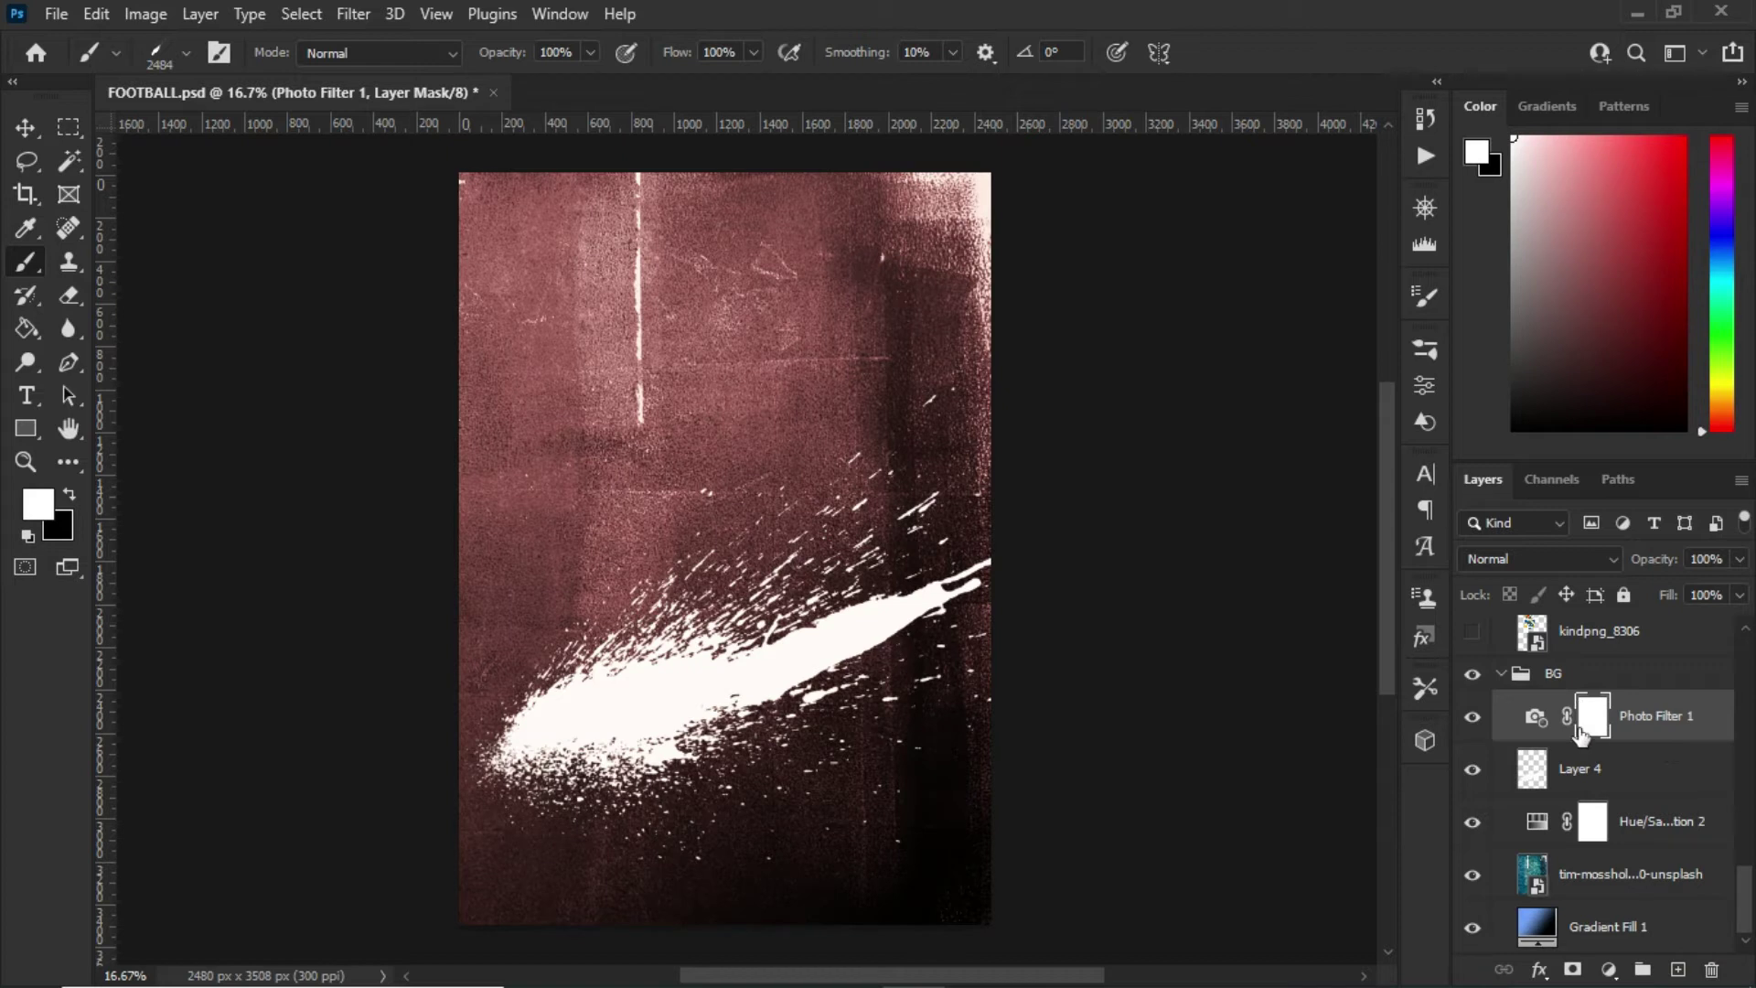
Show the kindpng_8306 club crest layer above the BG group
scroll(1605, 777, up, 3)
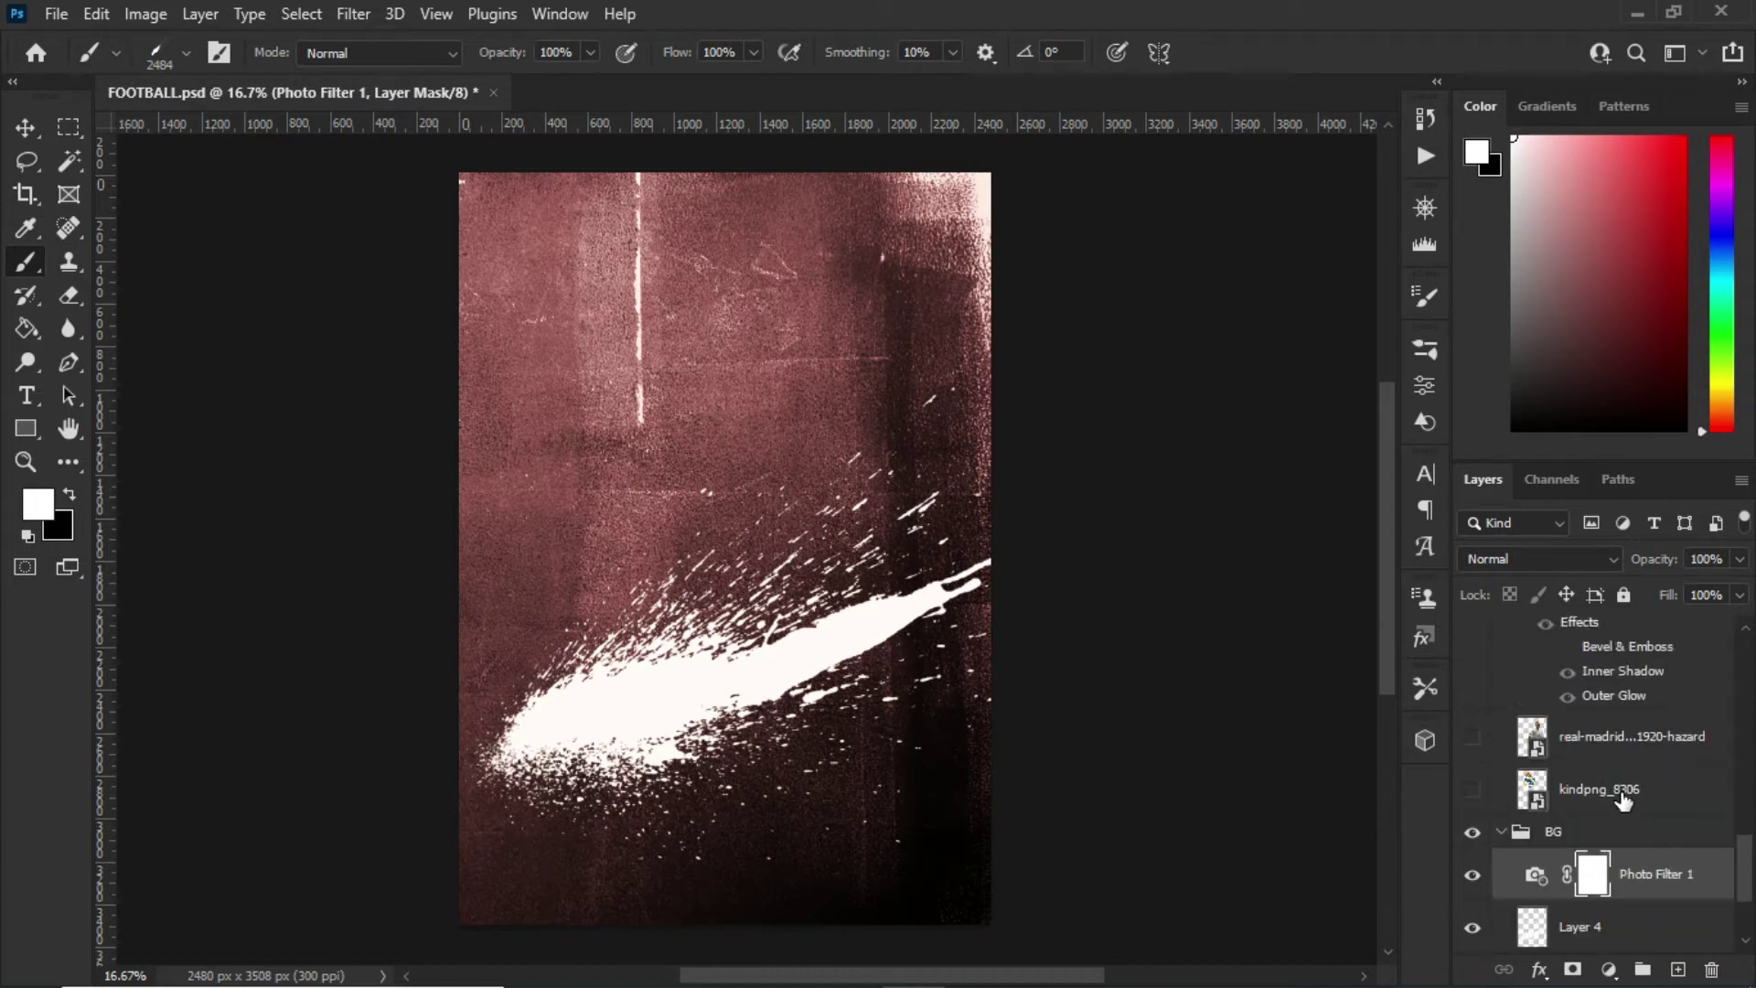
click(1622, 801)
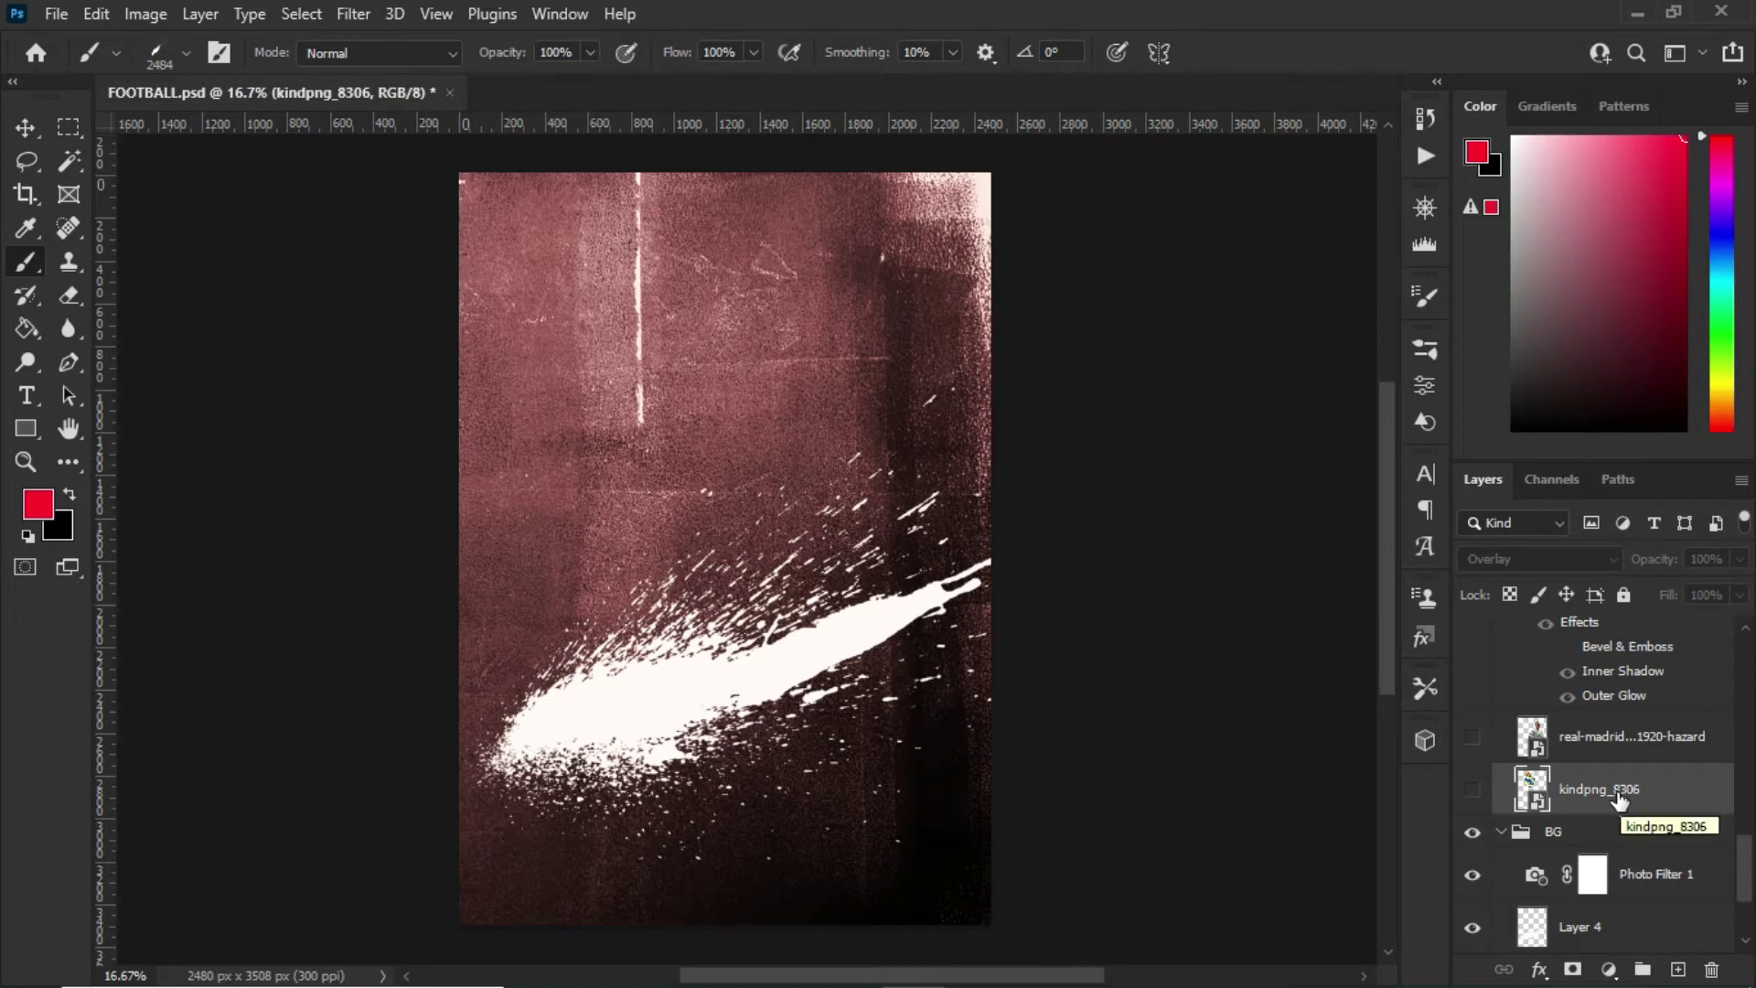
click(1473, 792)
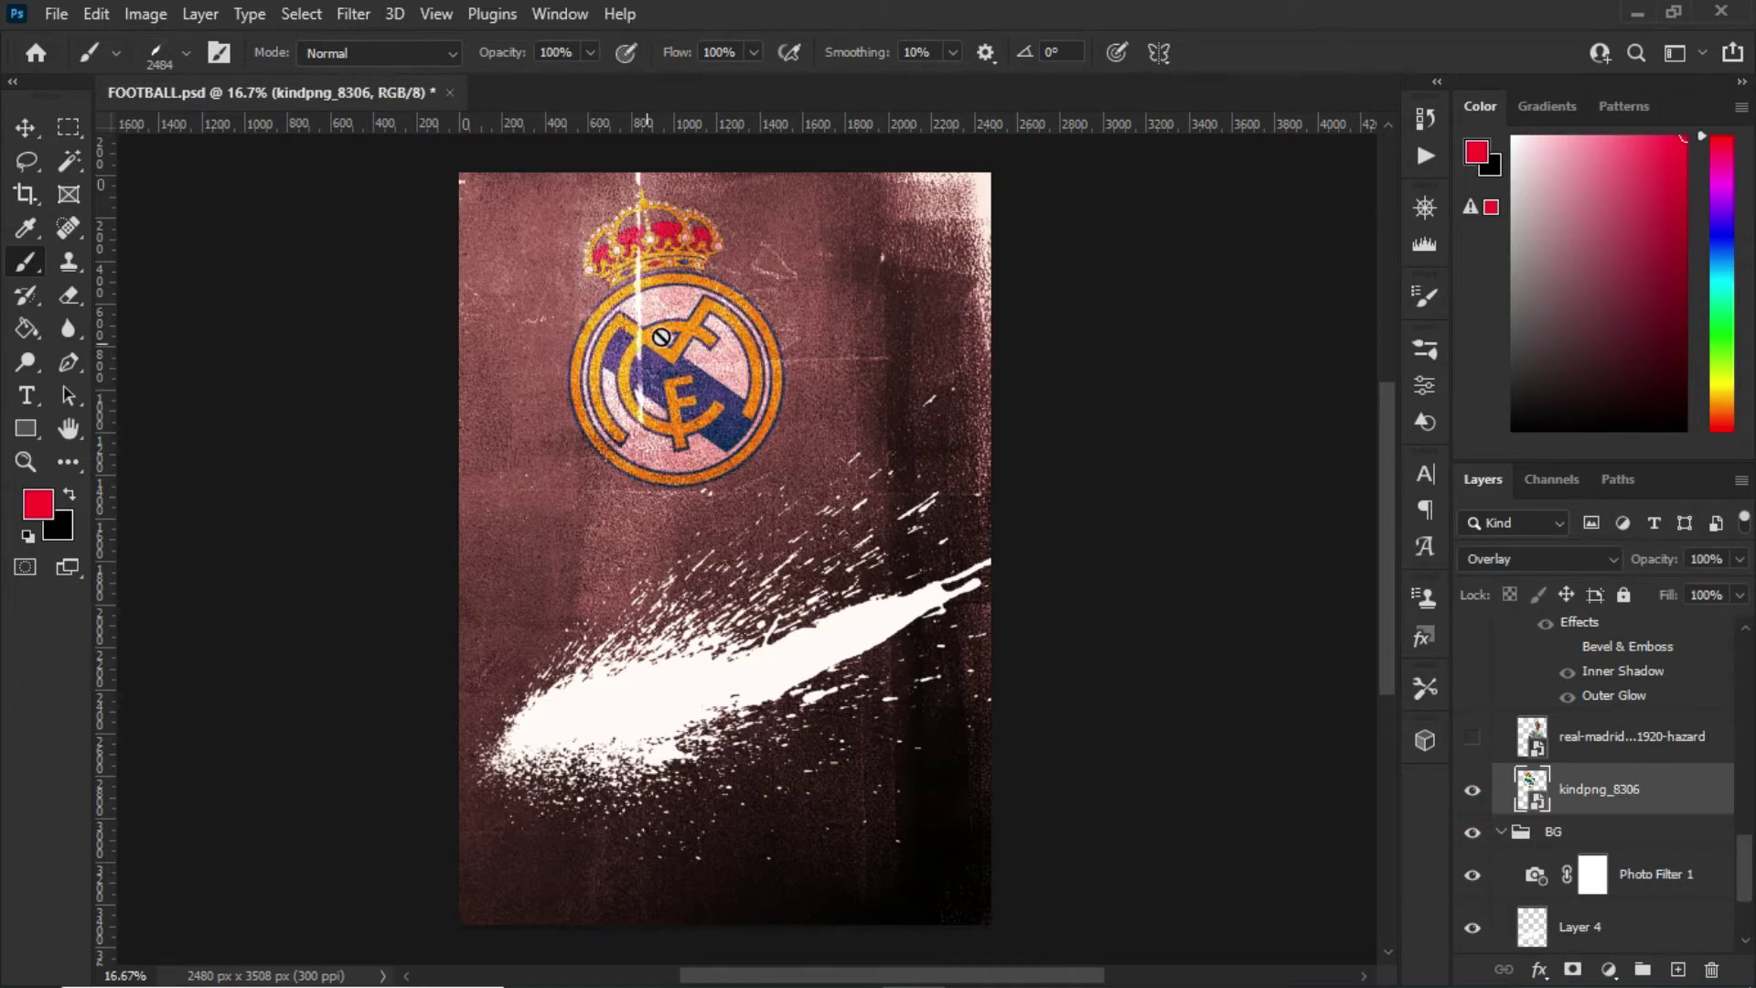
Try the kindpng_8306 club crest in Normal blend mode and set it back to Overlay
click(26, 128)
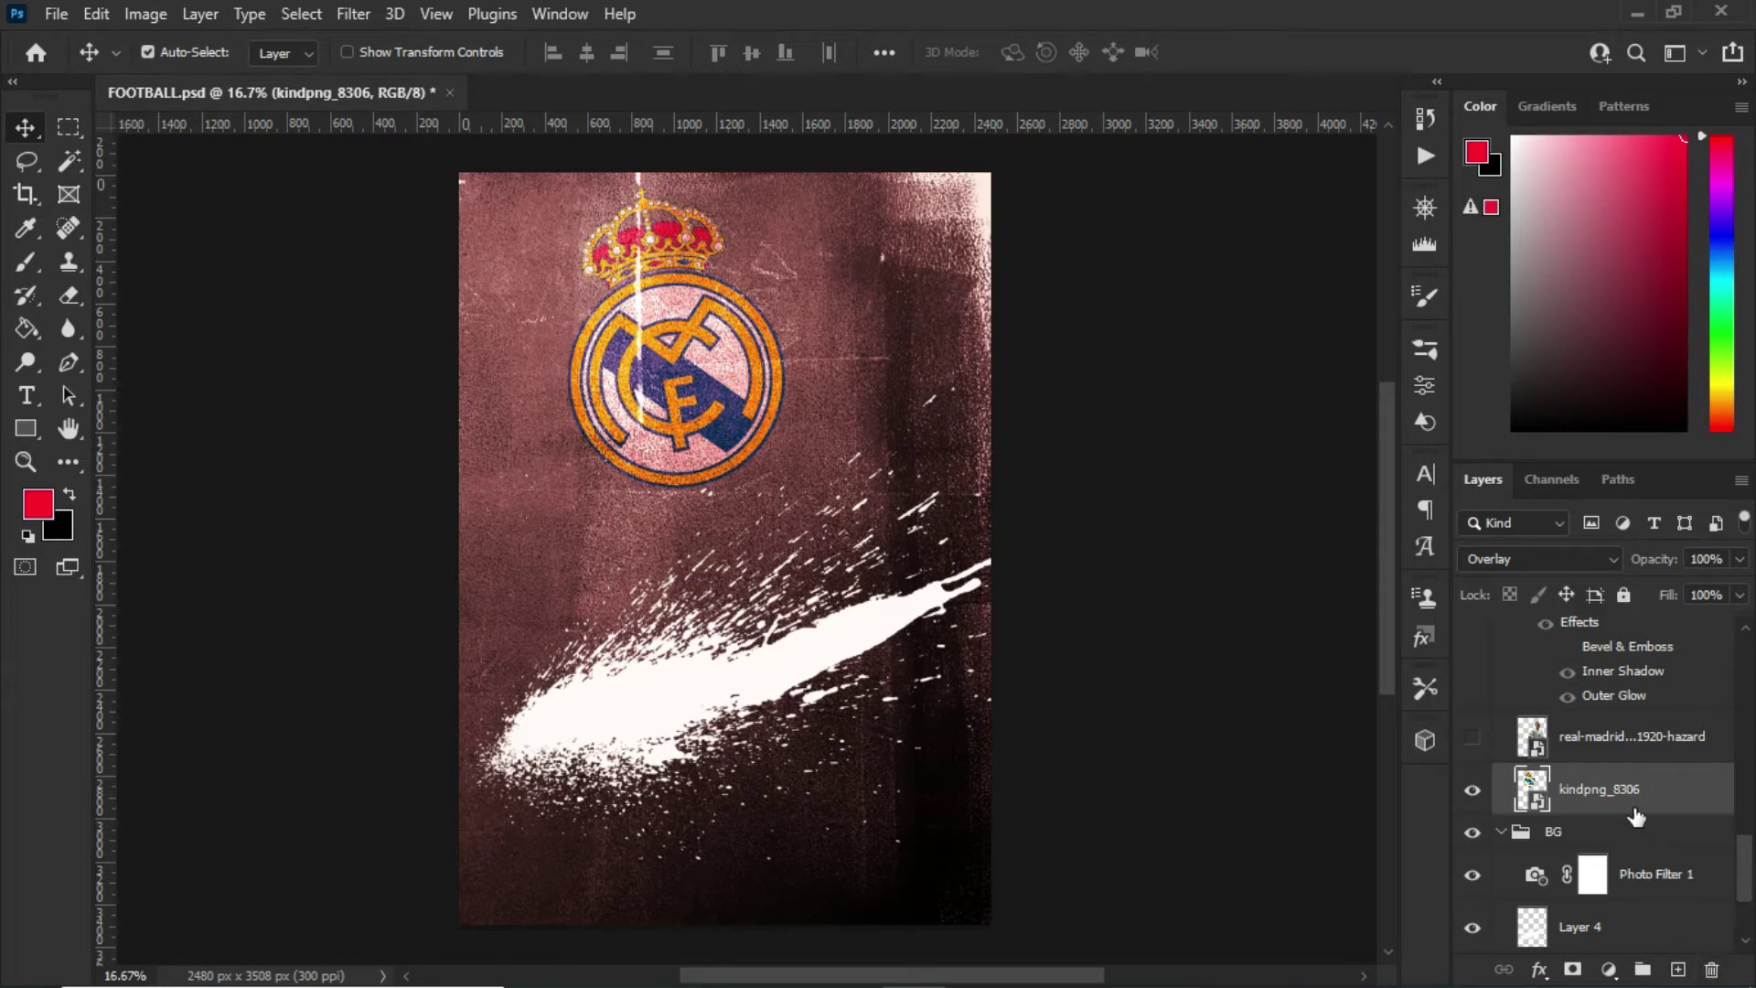
click(1514, 556)
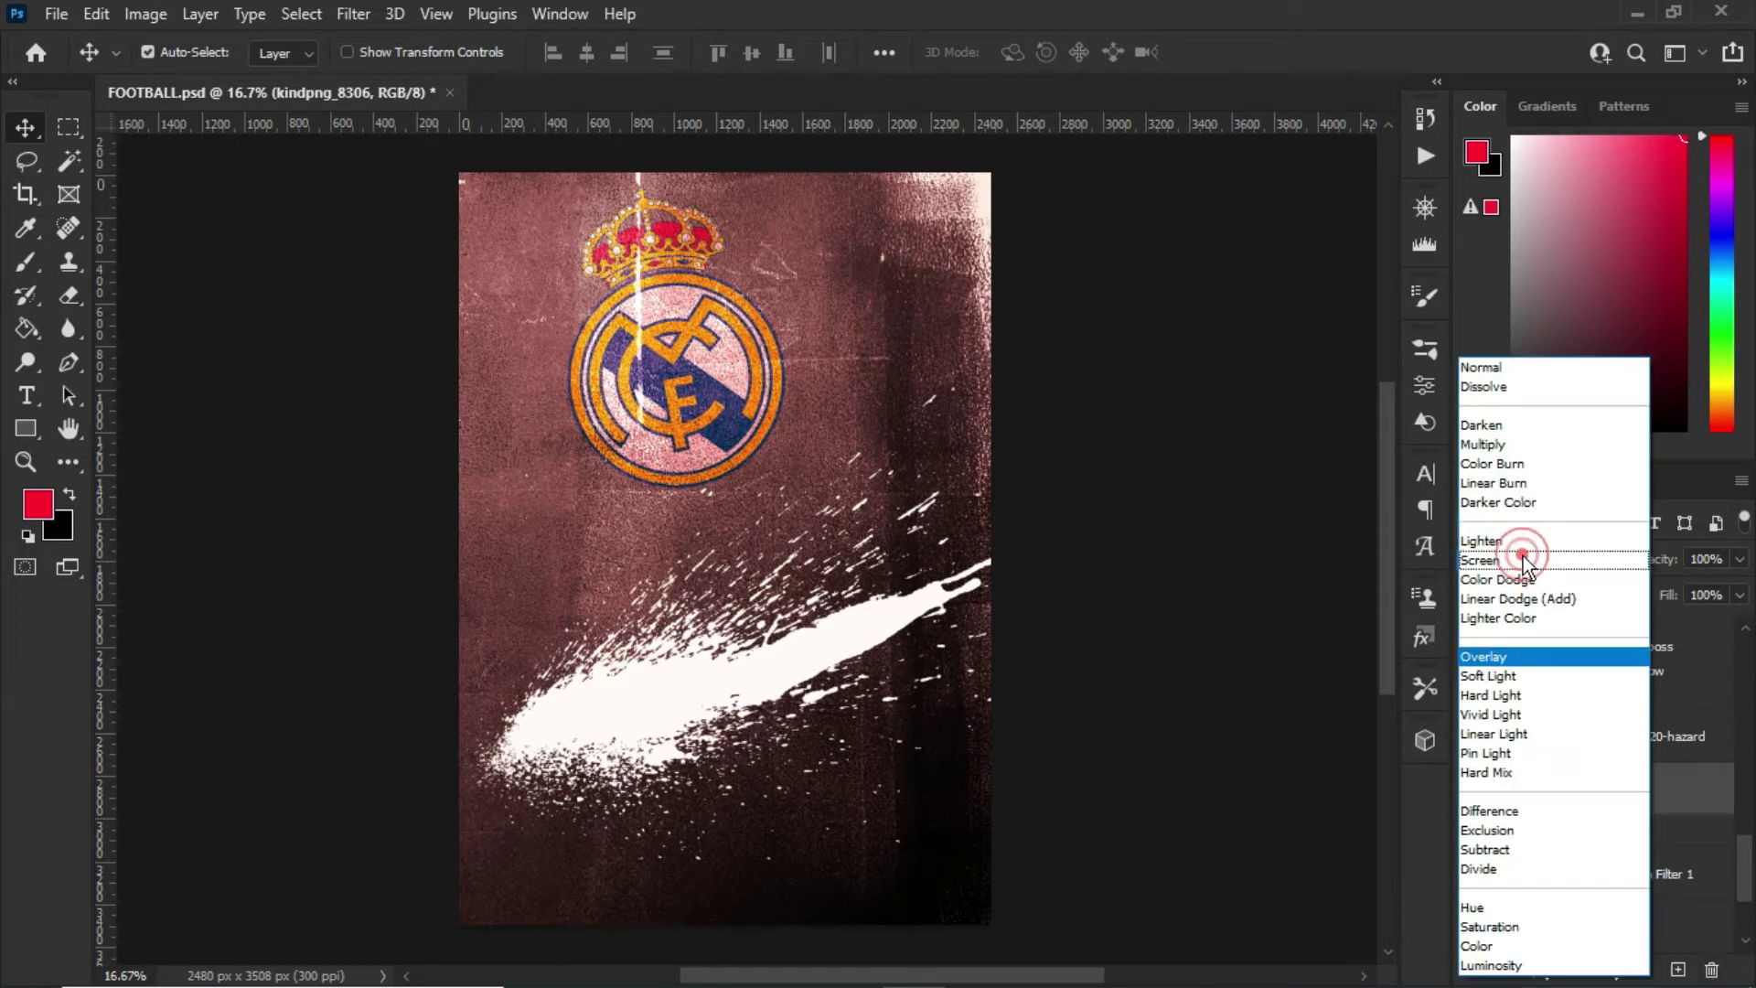
click(1489, 369)
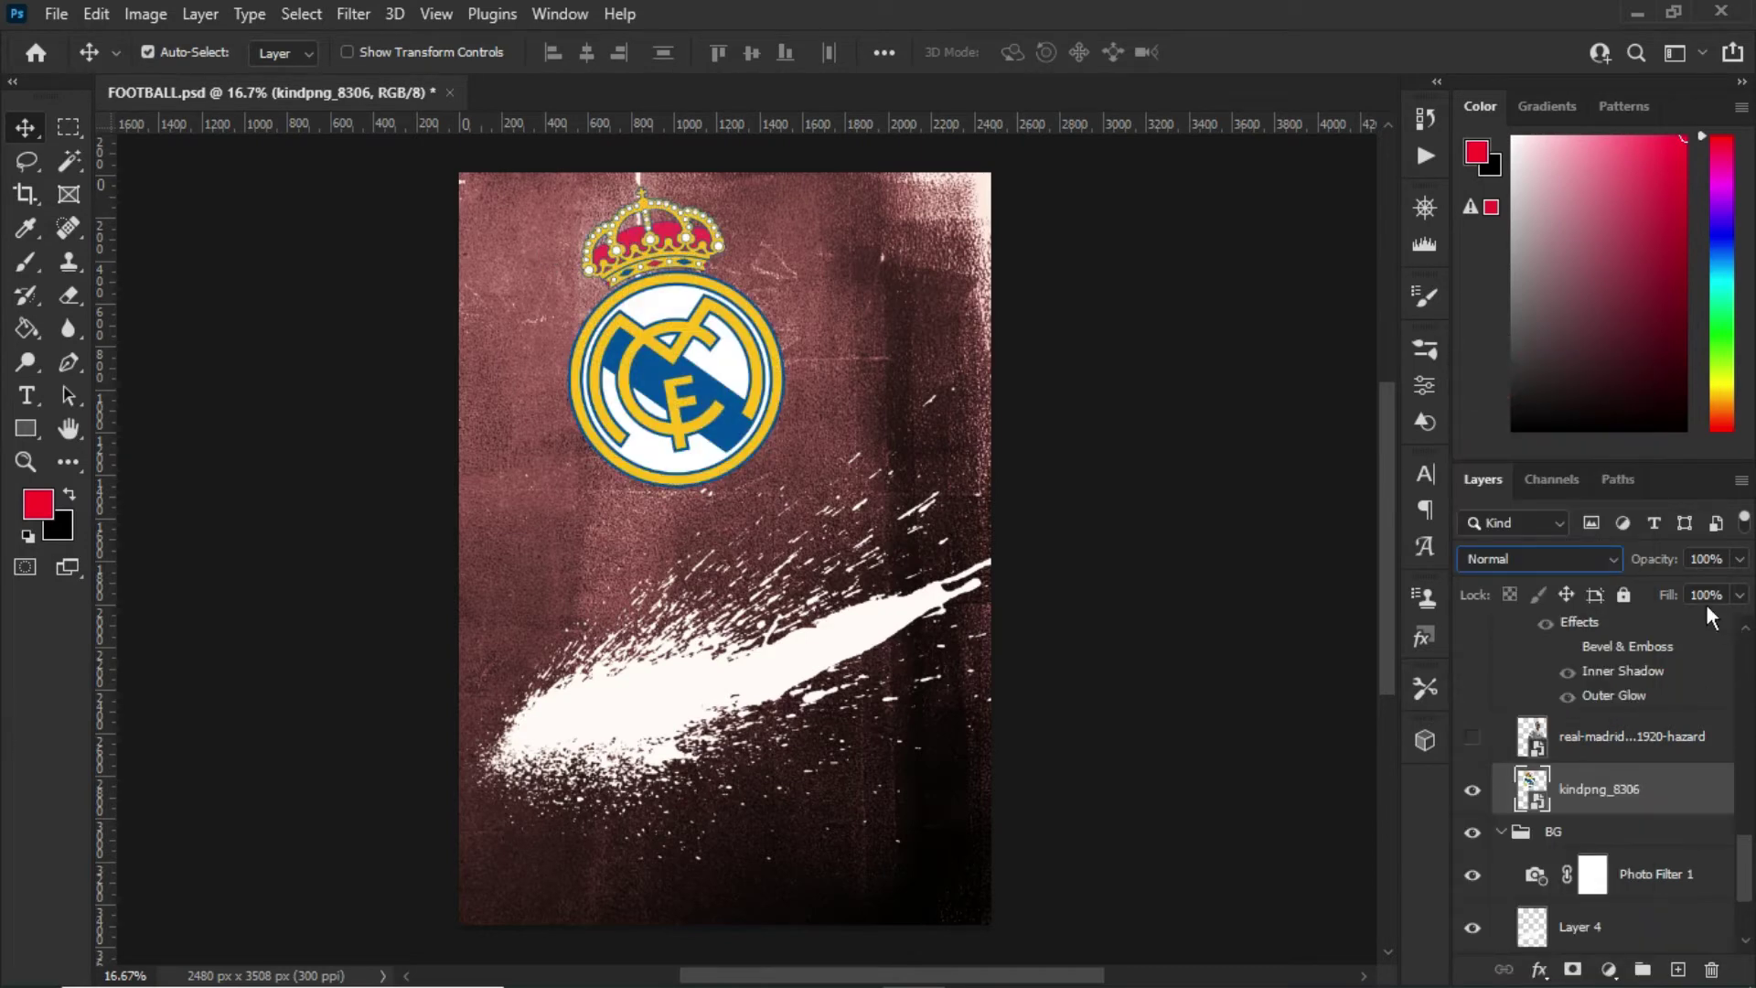
click(1560, 554)
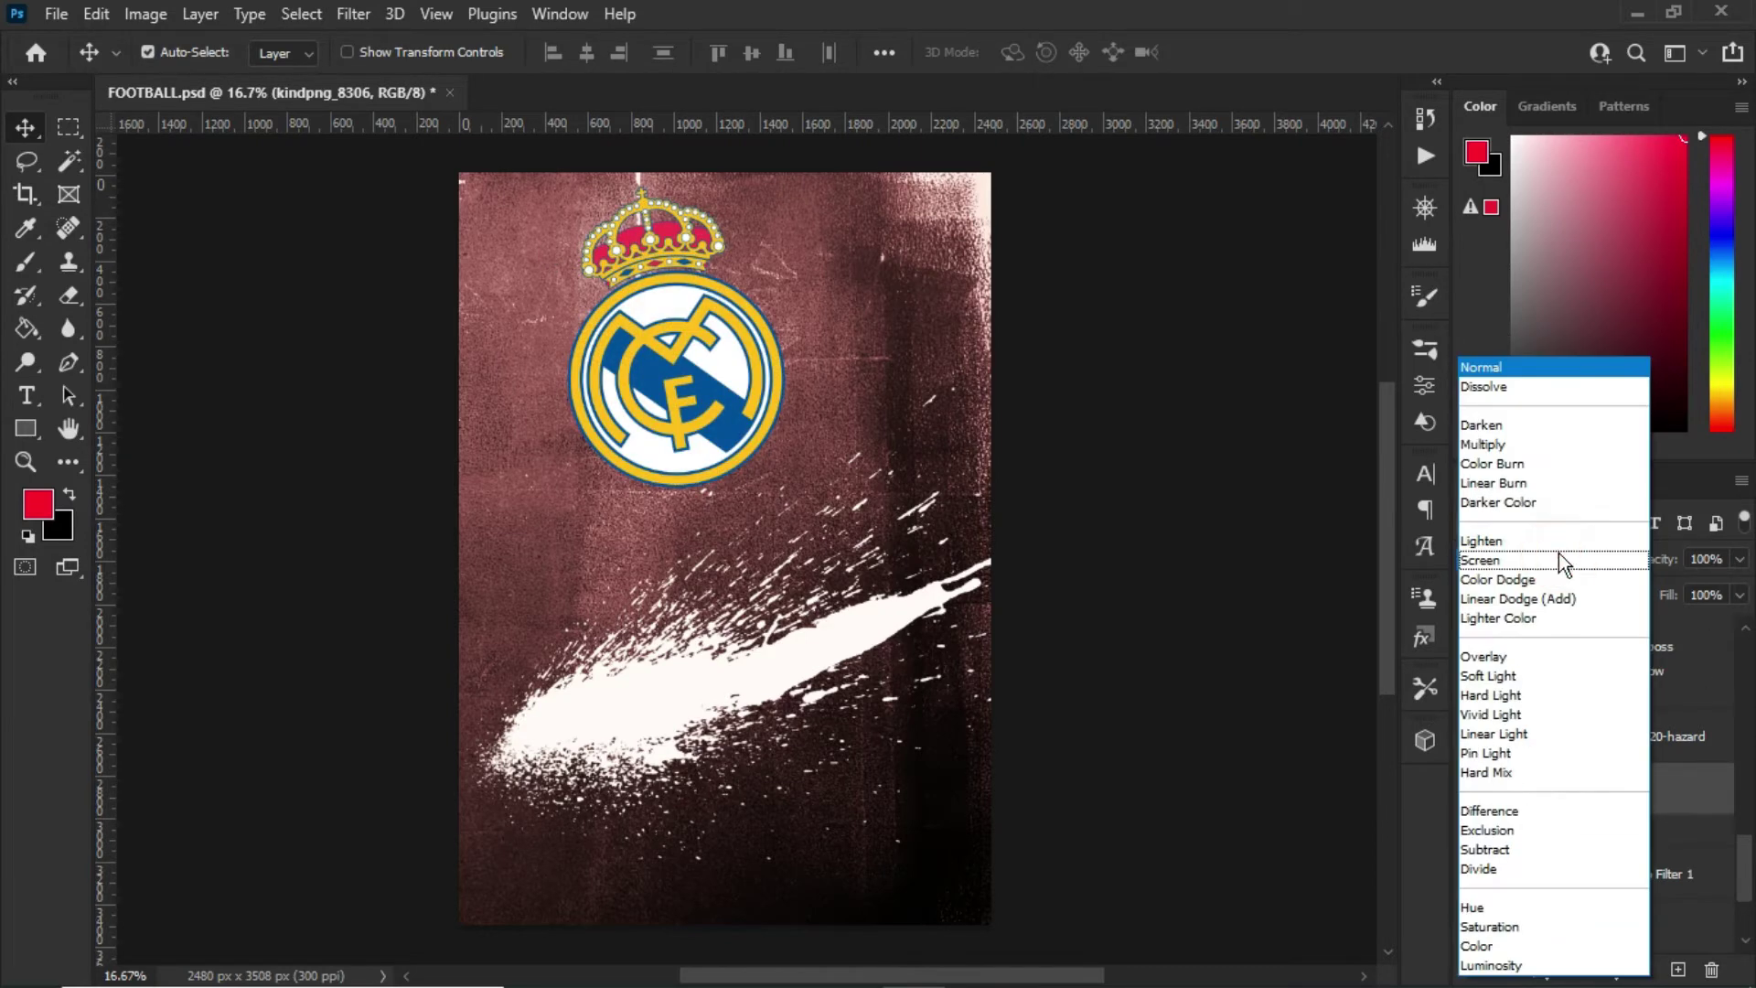
click(1518, 659)
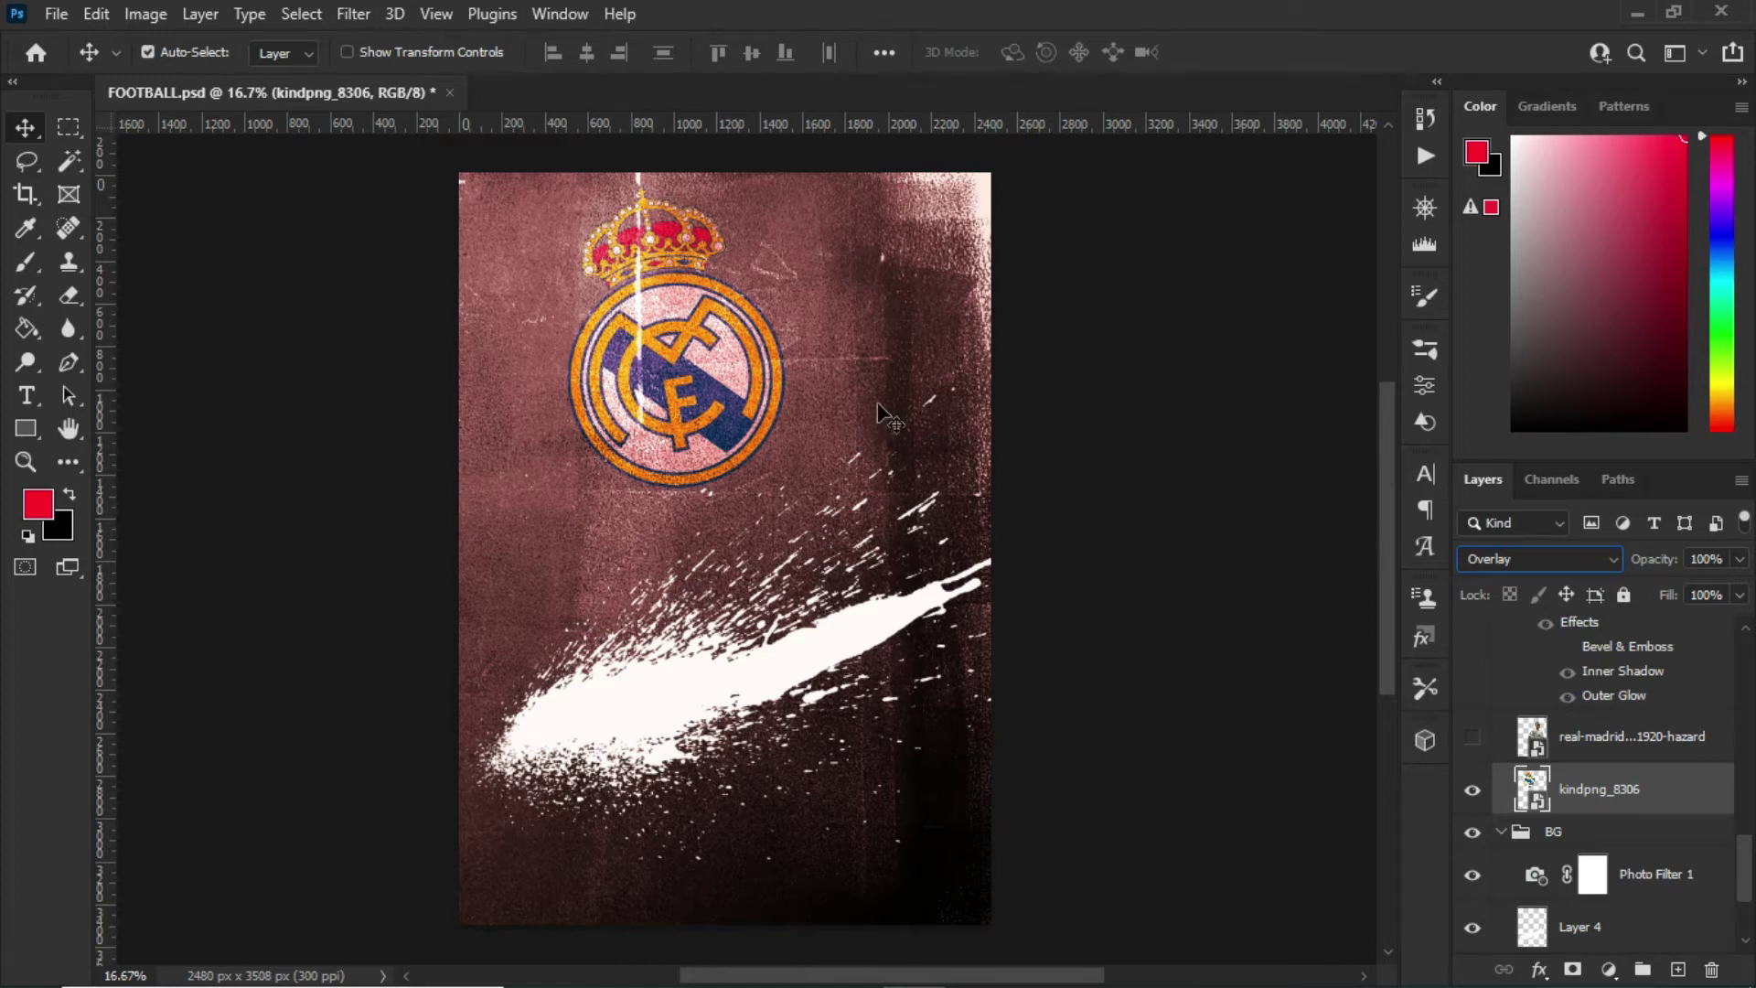
Show the real-madrid-transfers-1920-hazard and lucas-vazquez player layers above the club crest
click(1626, 750)
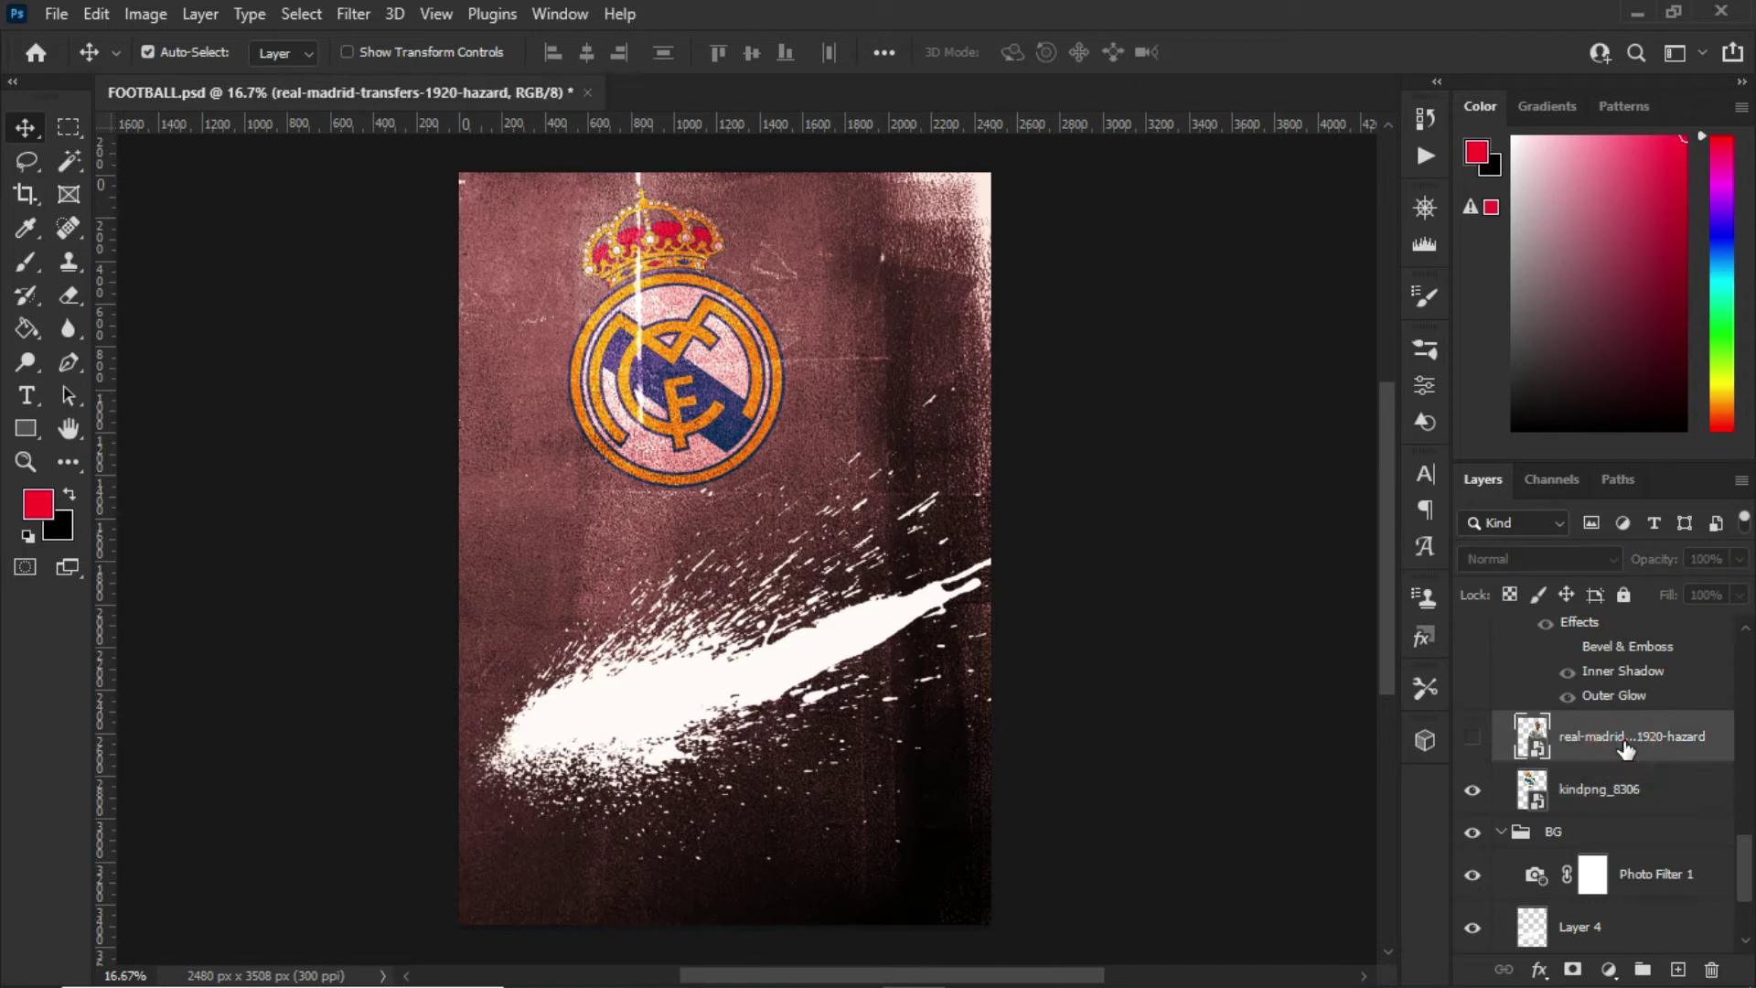
click(1473, 737)
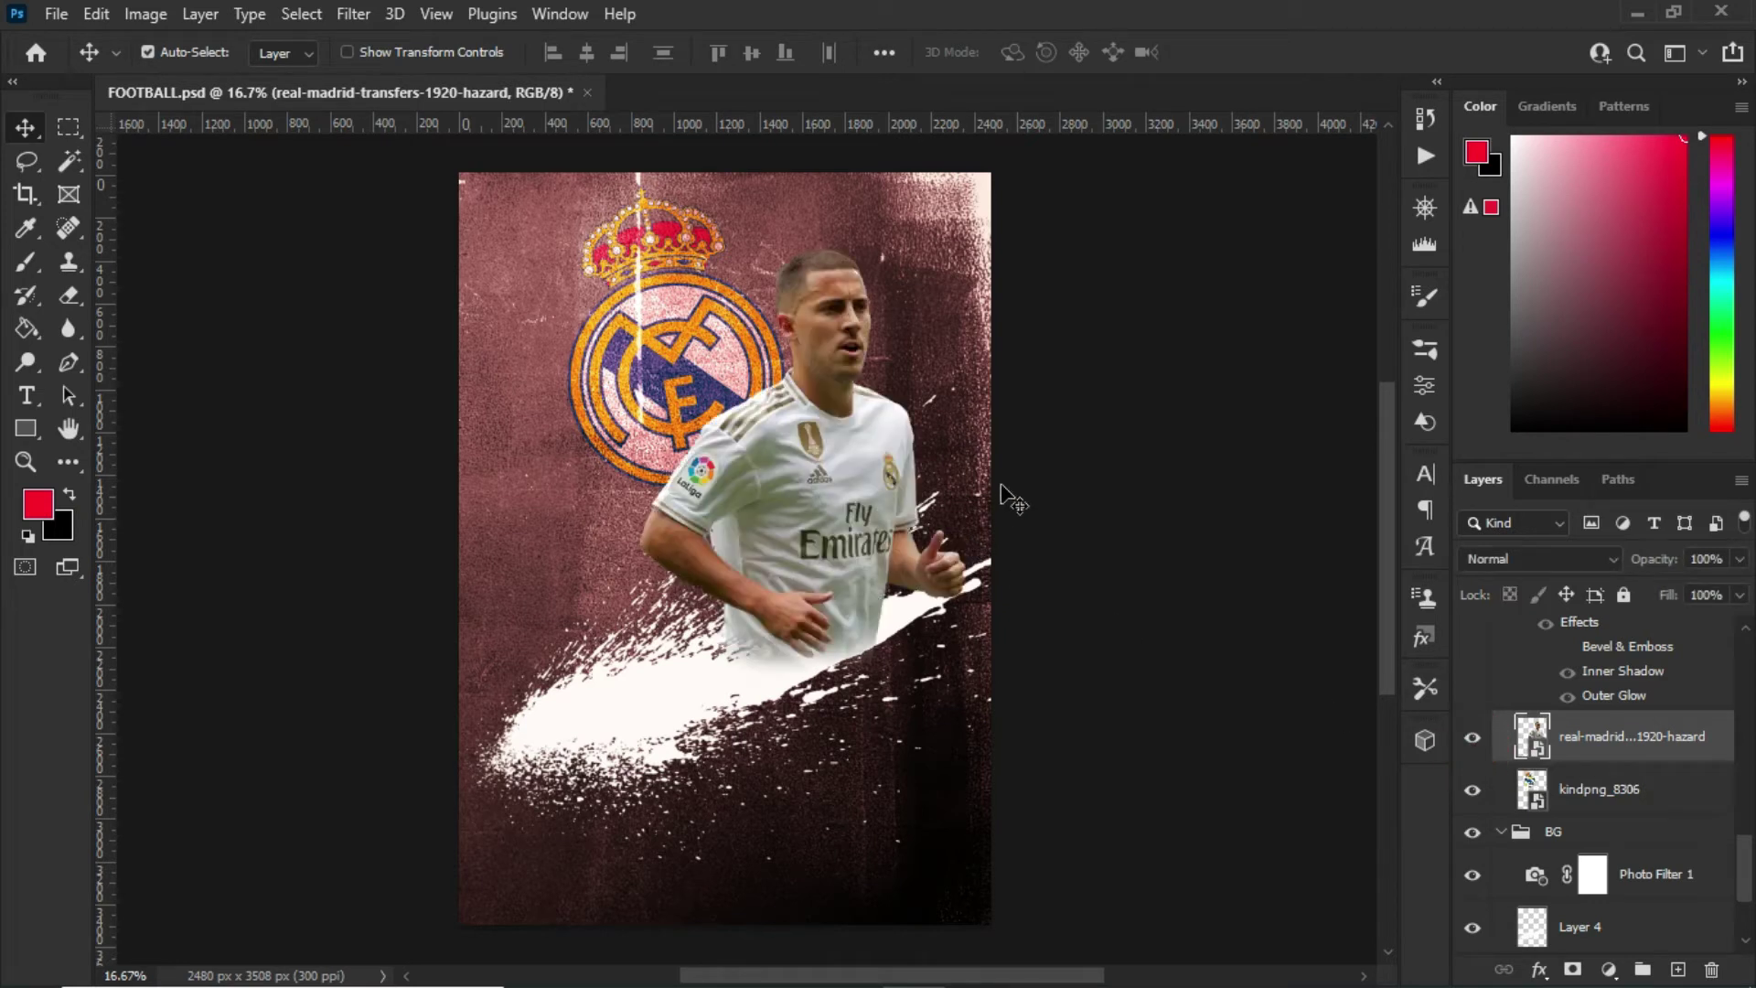
scroll(1650, 711, up, 3)
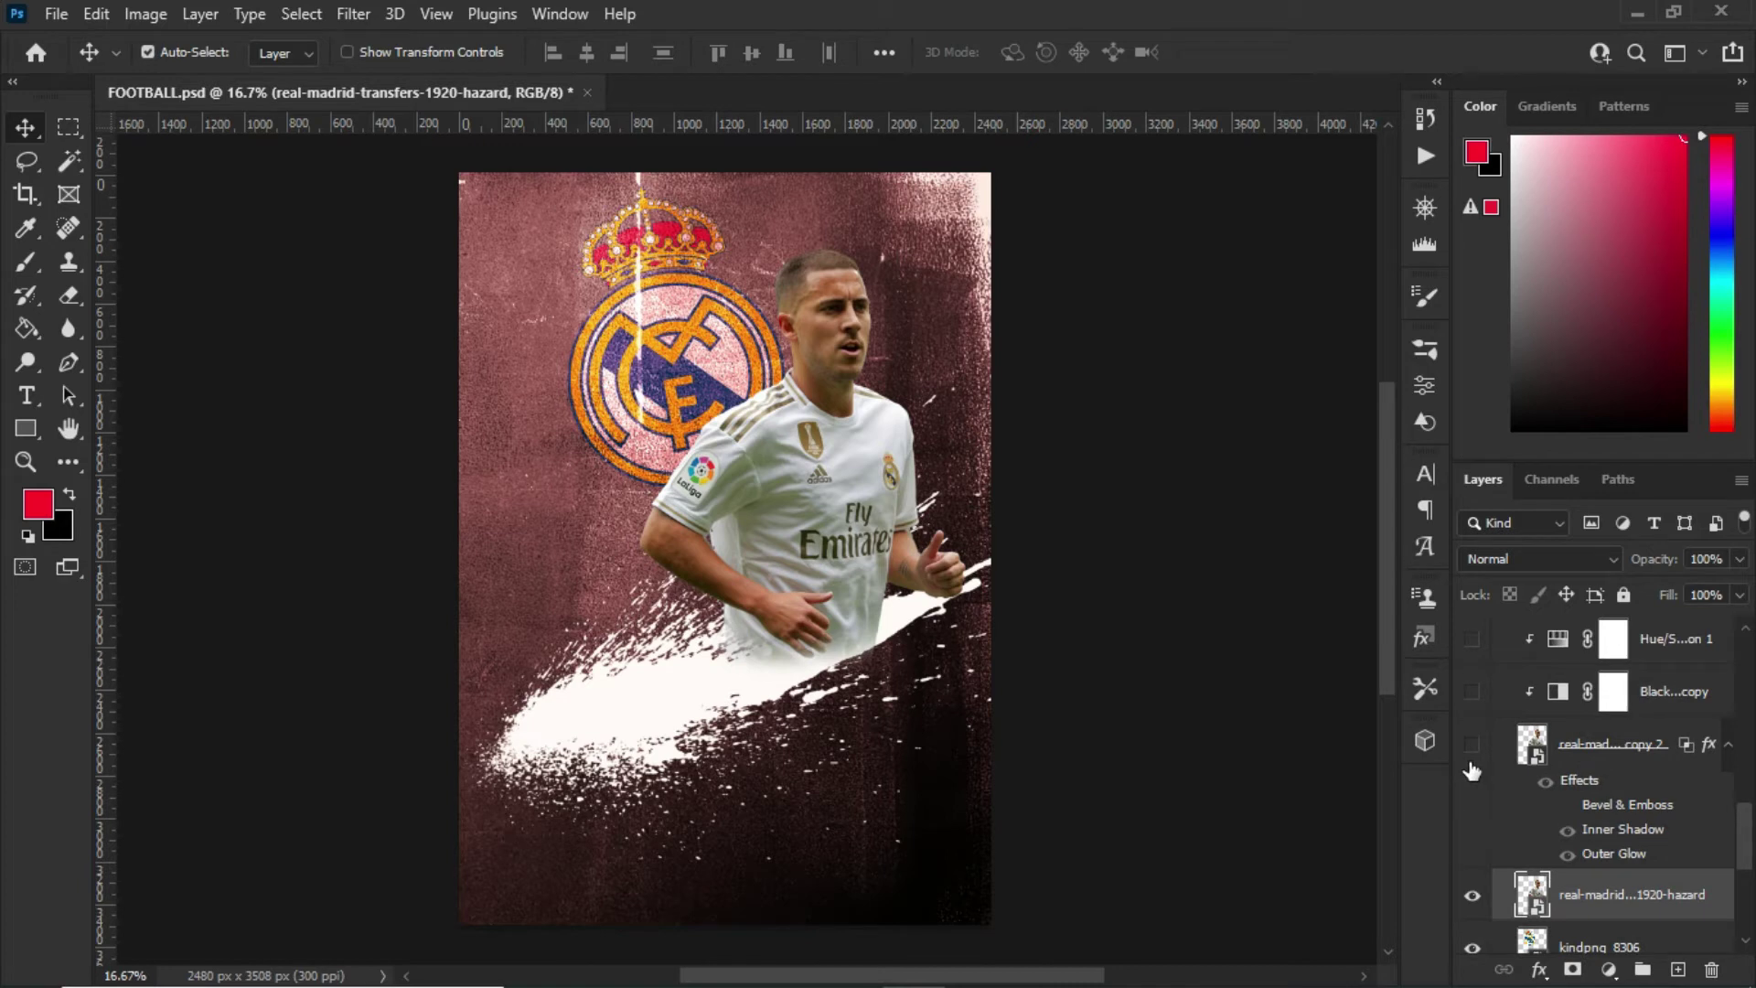
scroll(1582, 684, up, 2)
scroll(1583, 684, up, 2)
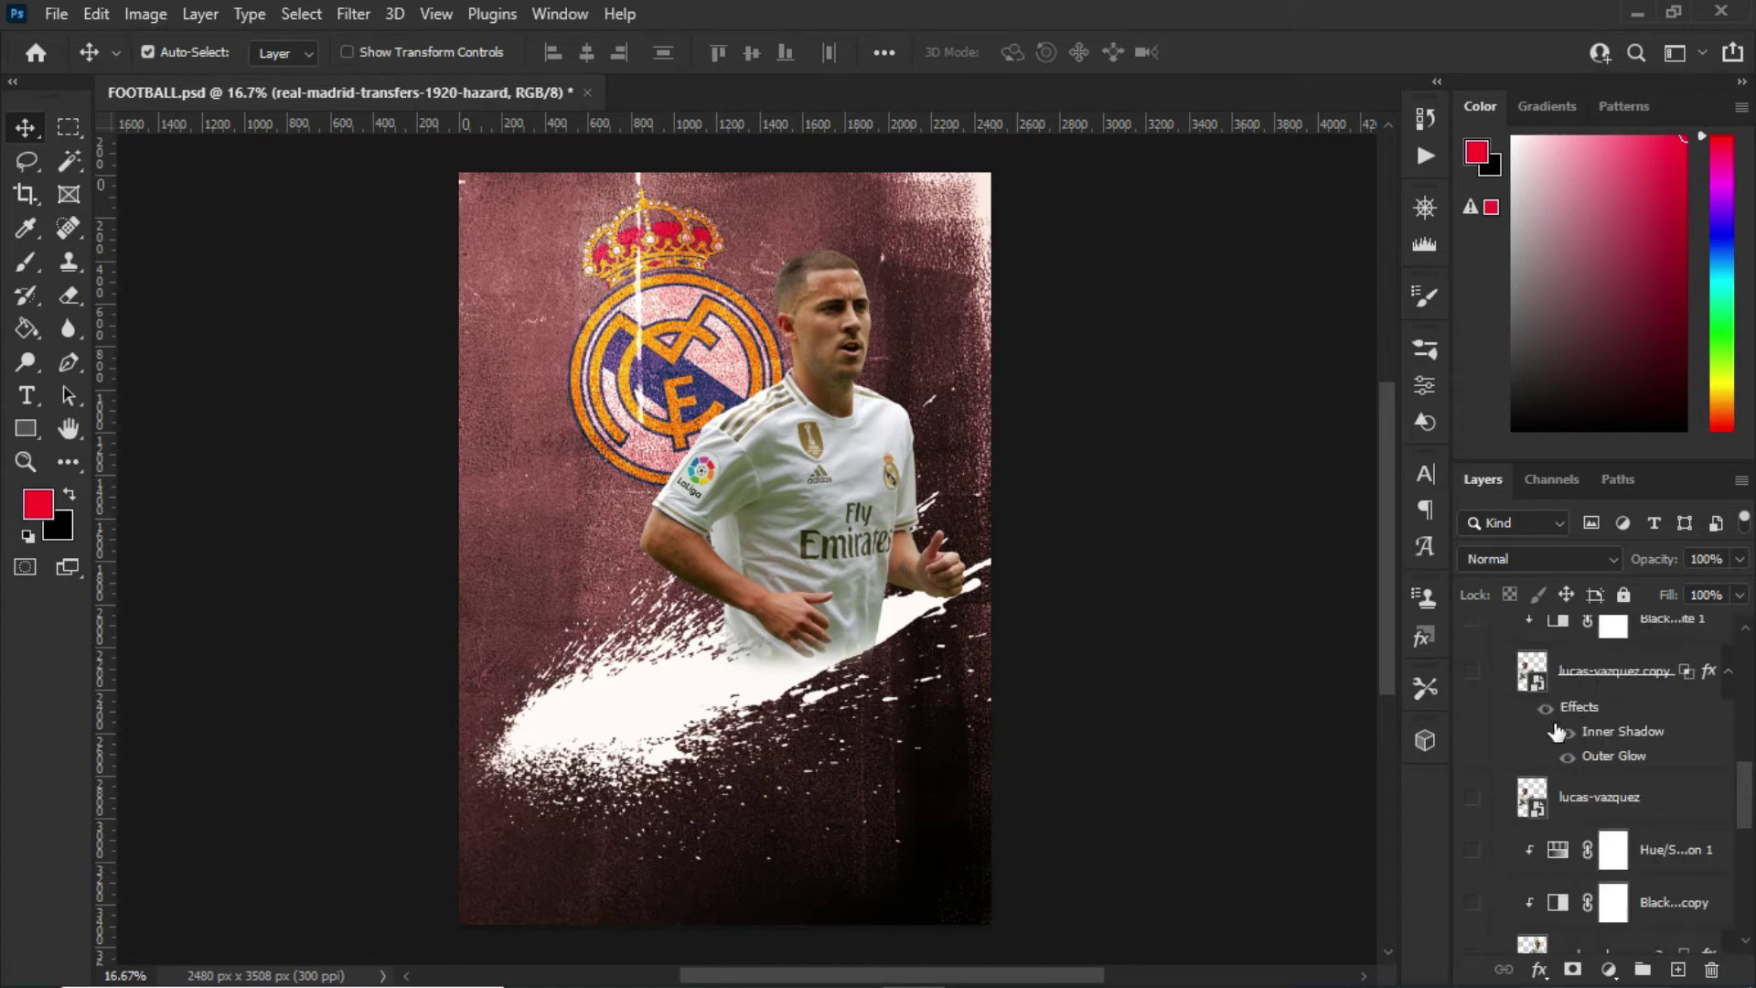
click(1473, 799)
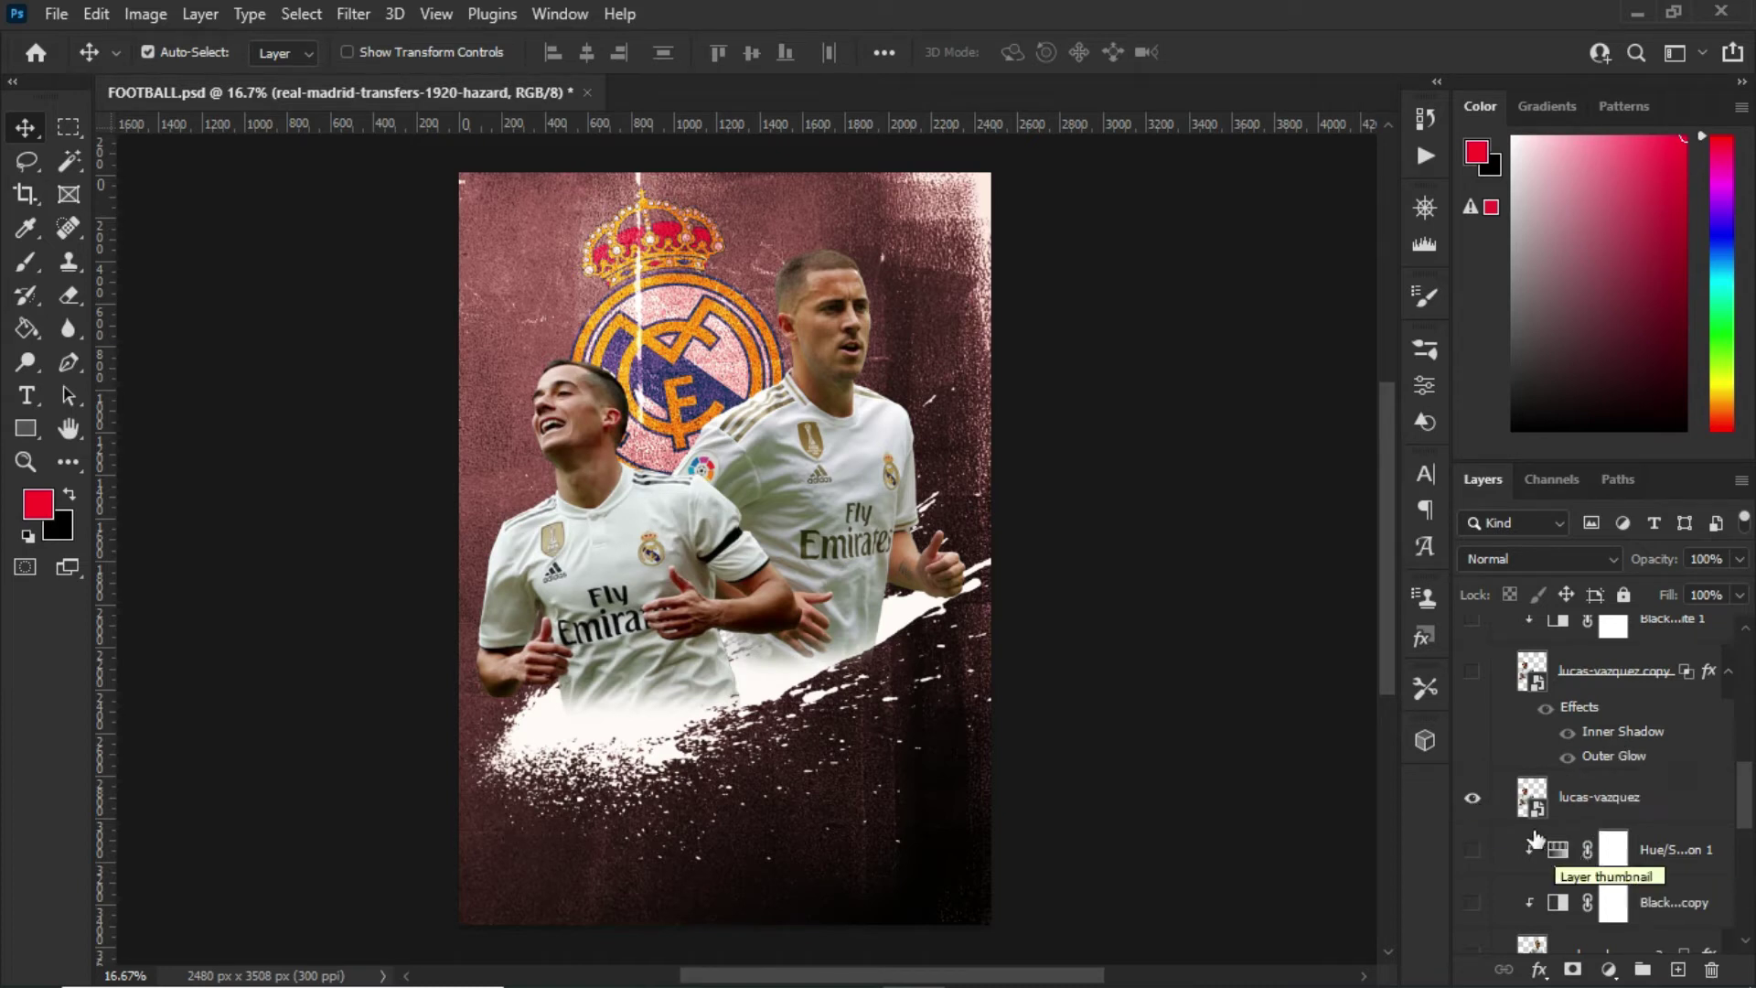
Show the styled duplicates of both players, real-madrid-transfers-1920-hazard copy 2 and lucas-vazquez copy
scroll(1595, 803, down, 3)
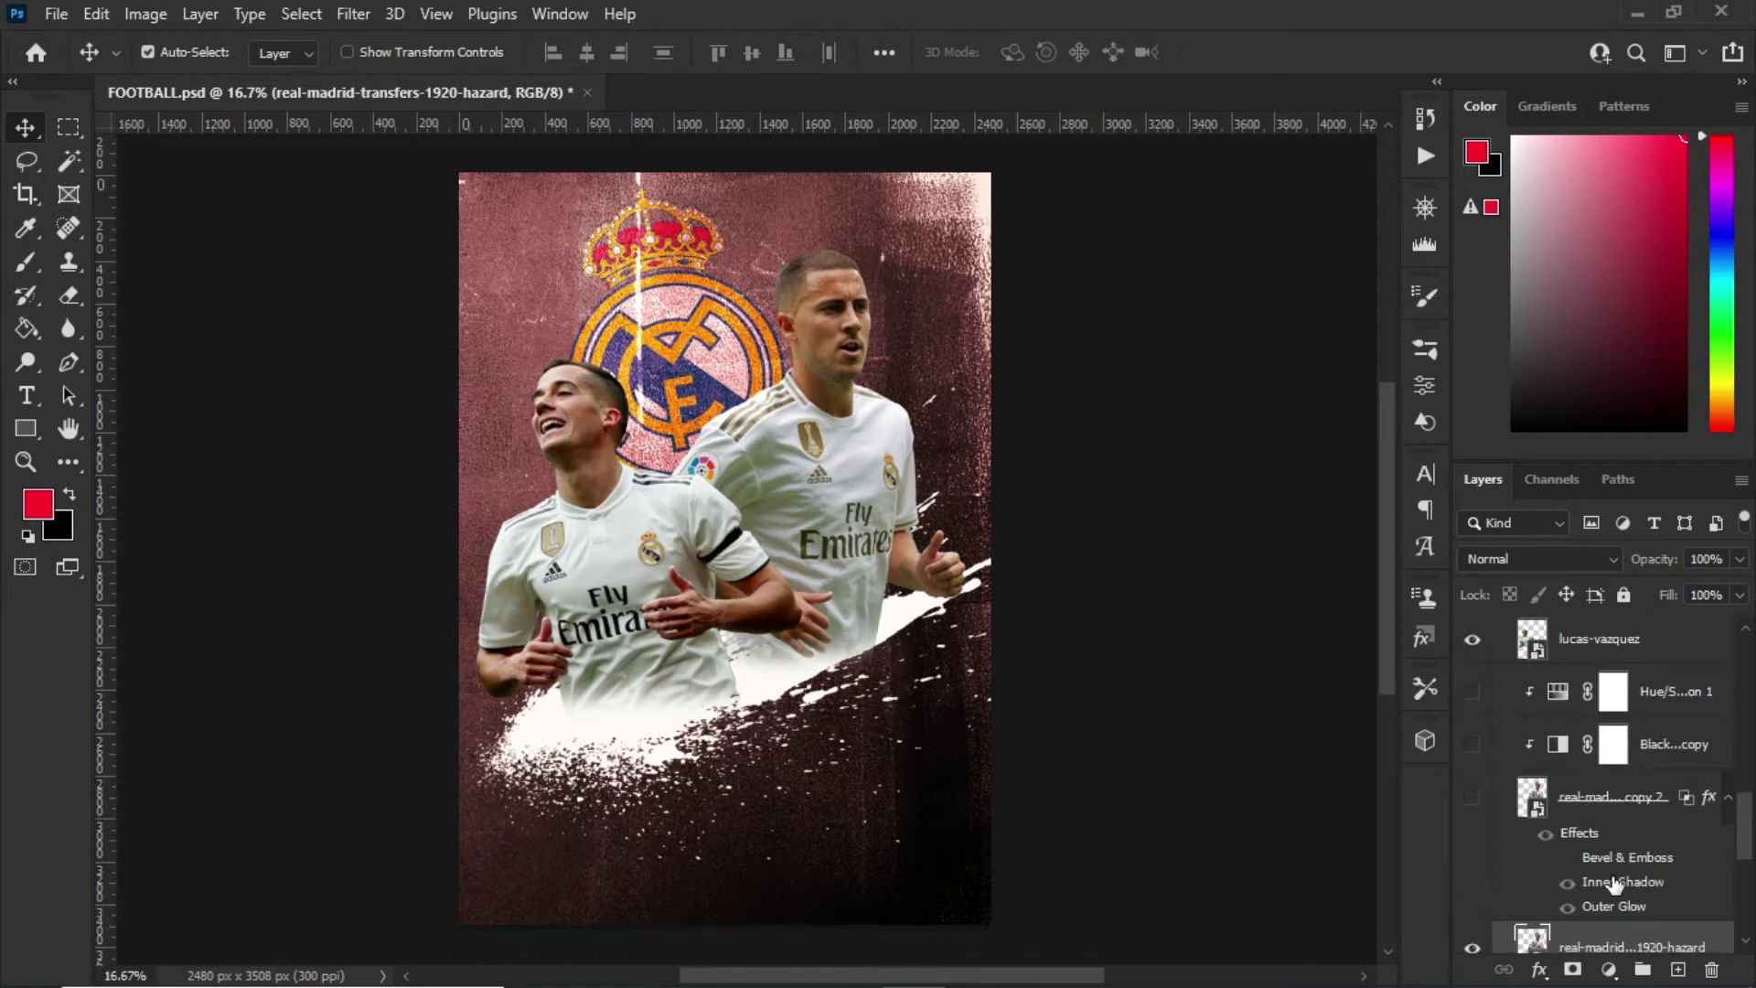
click(1472, 798)
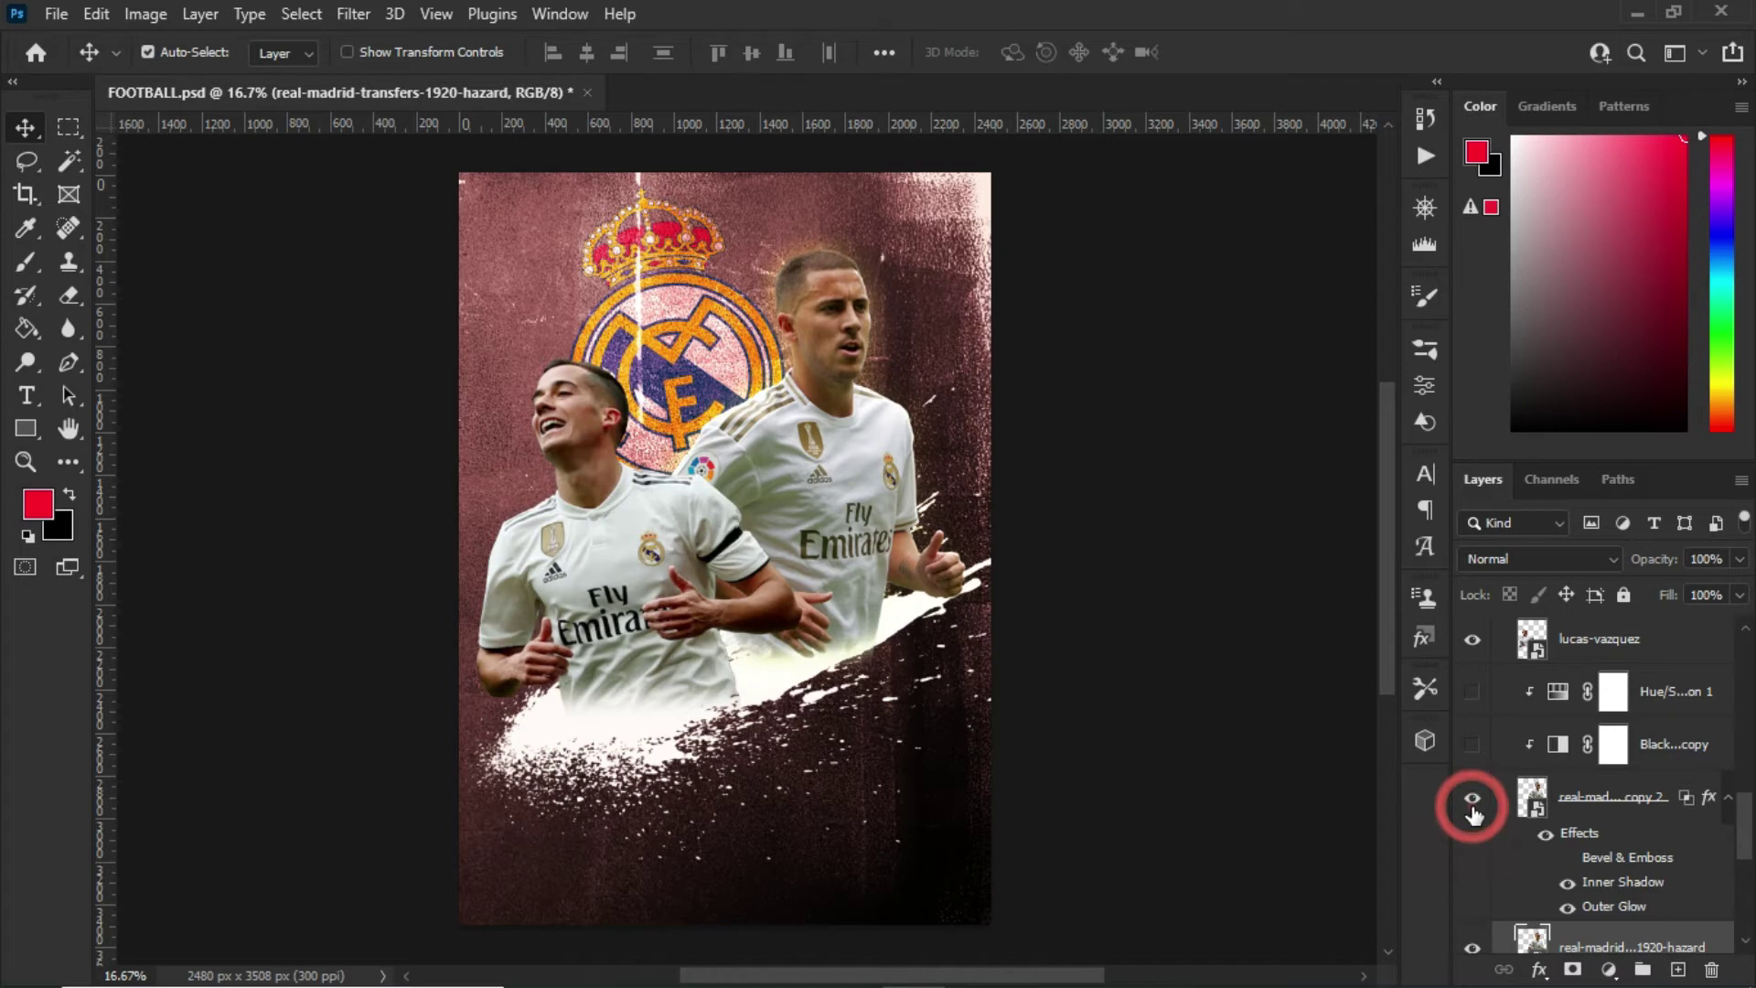
scroll(1509, 691, up, 3)
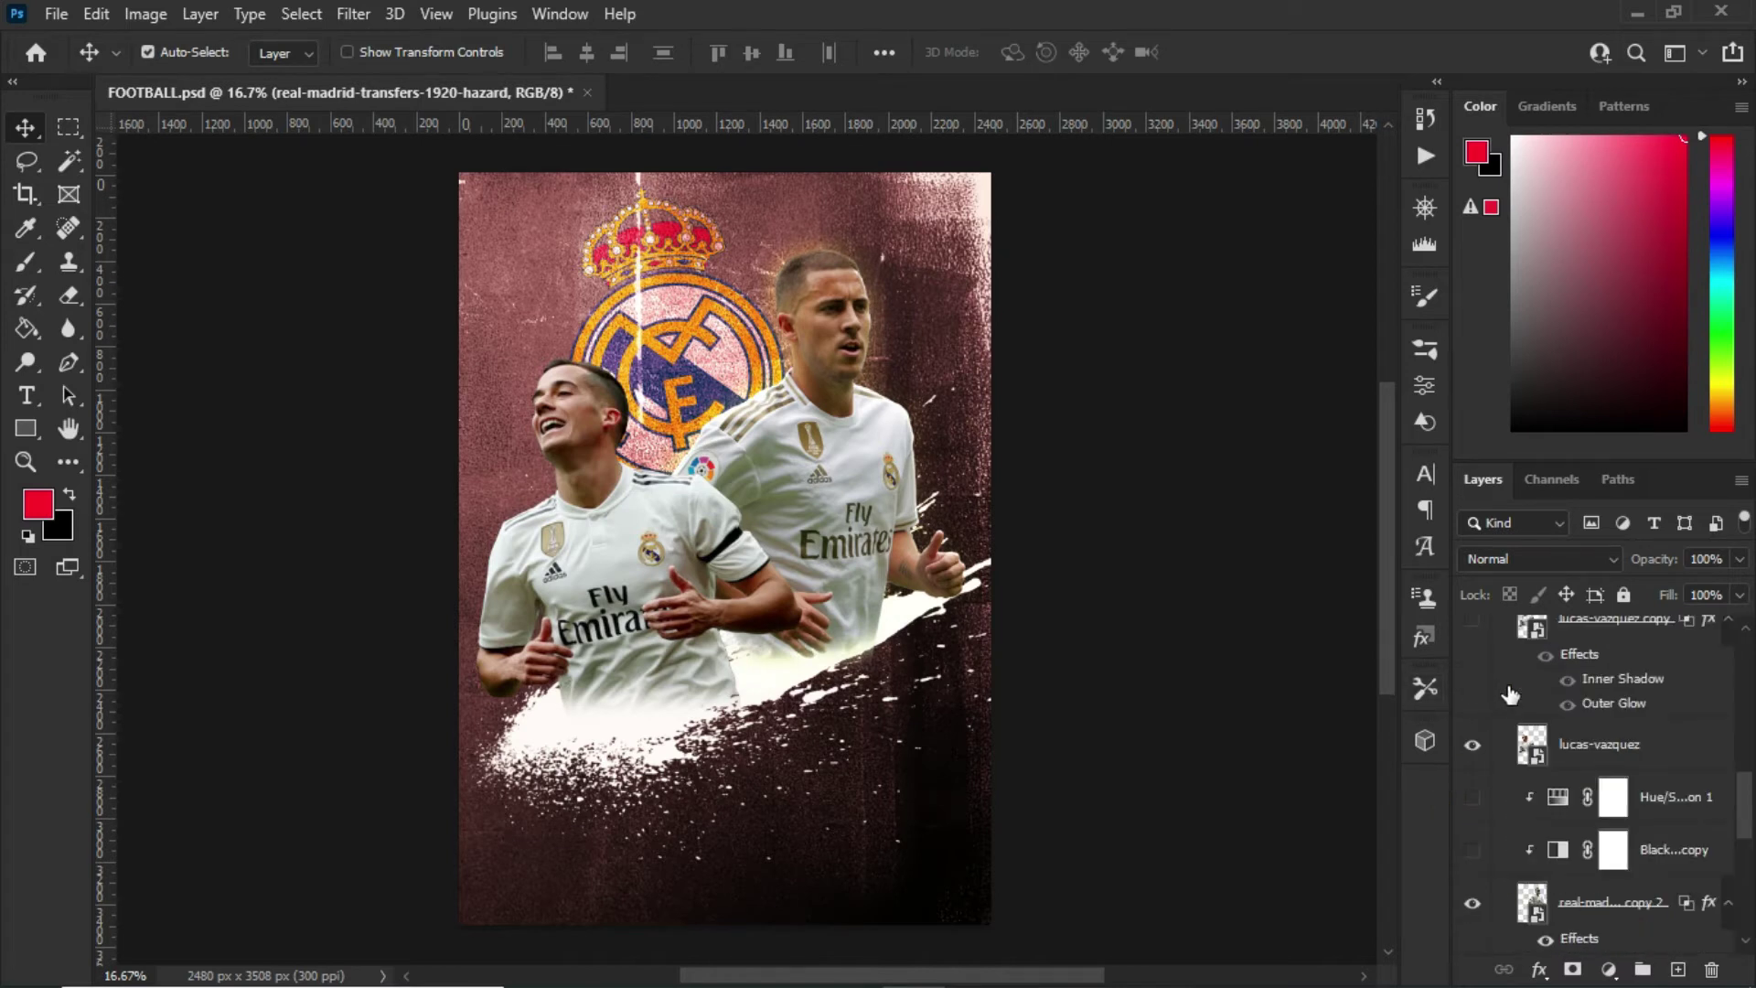
click(1474, 674)
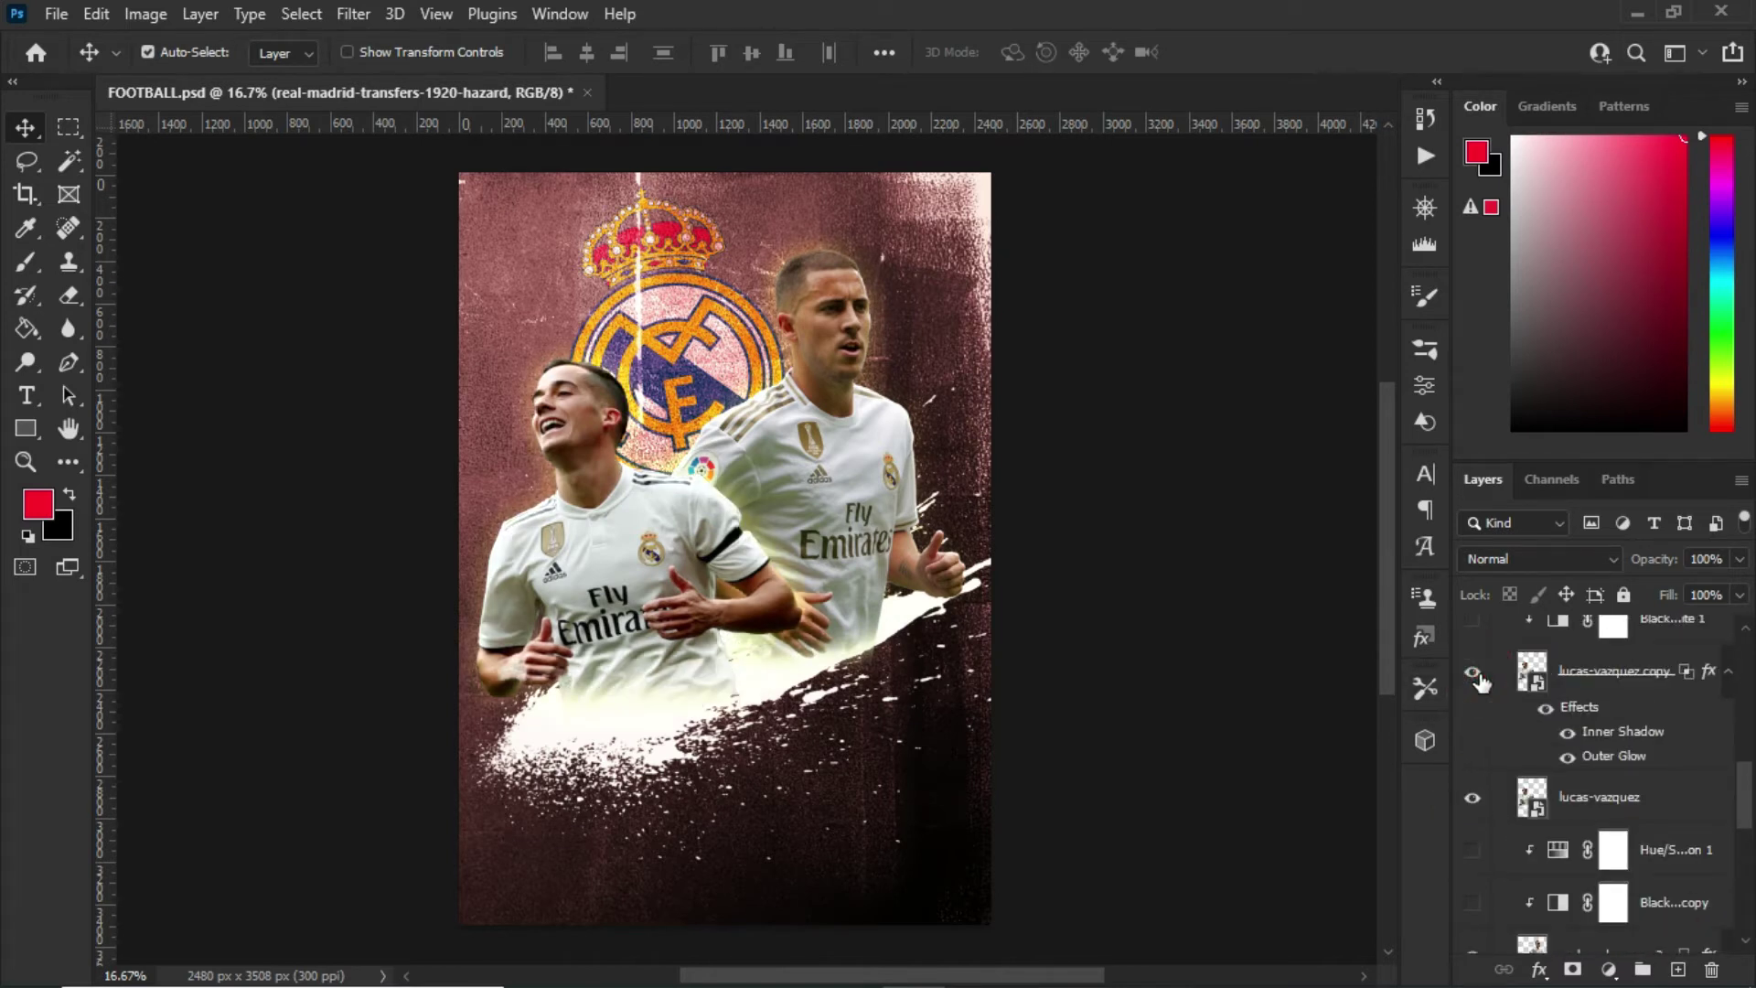
Hide the Hue/Saturation 1 copy adjustment layer above lucas-vazquez copy
scroll(1544, 675, up, 1)
scroll(1545, 674, up, 1)
scroll(1545, 674, down, 1)
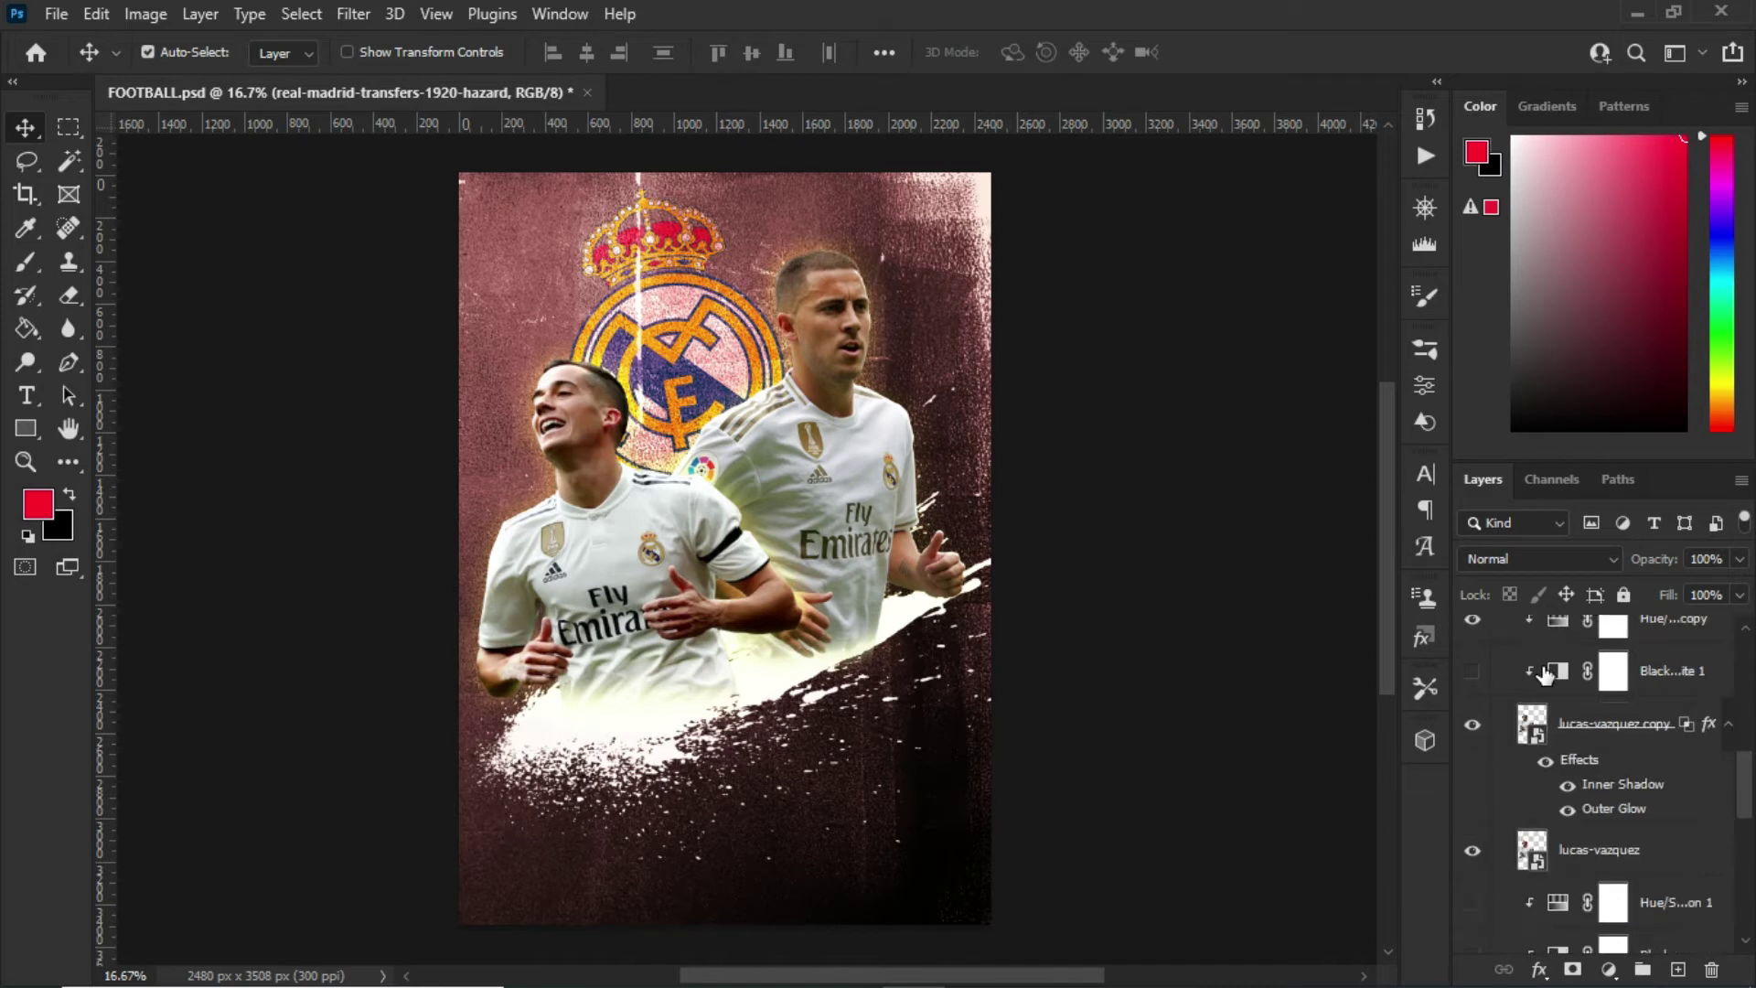
scroll(1545, 674, up, 1)
scroll(1545, 674, down, 2)
scroll(1519, 677, up, 2)
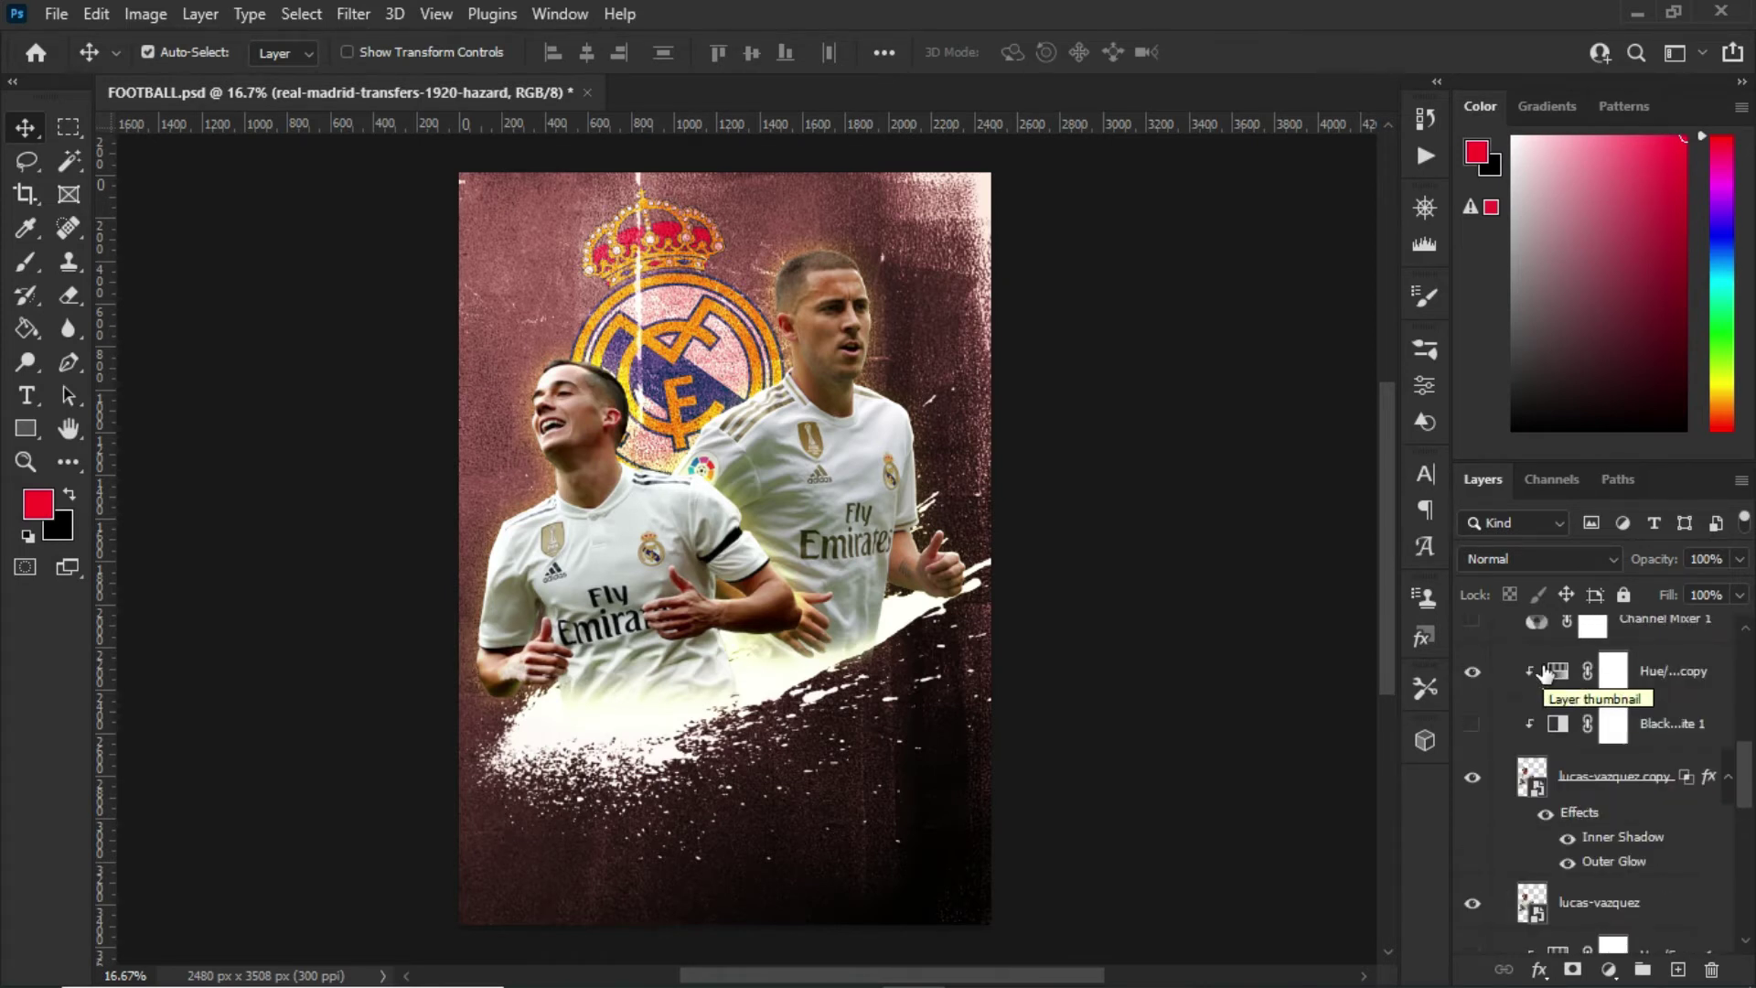
click(1469, 677)
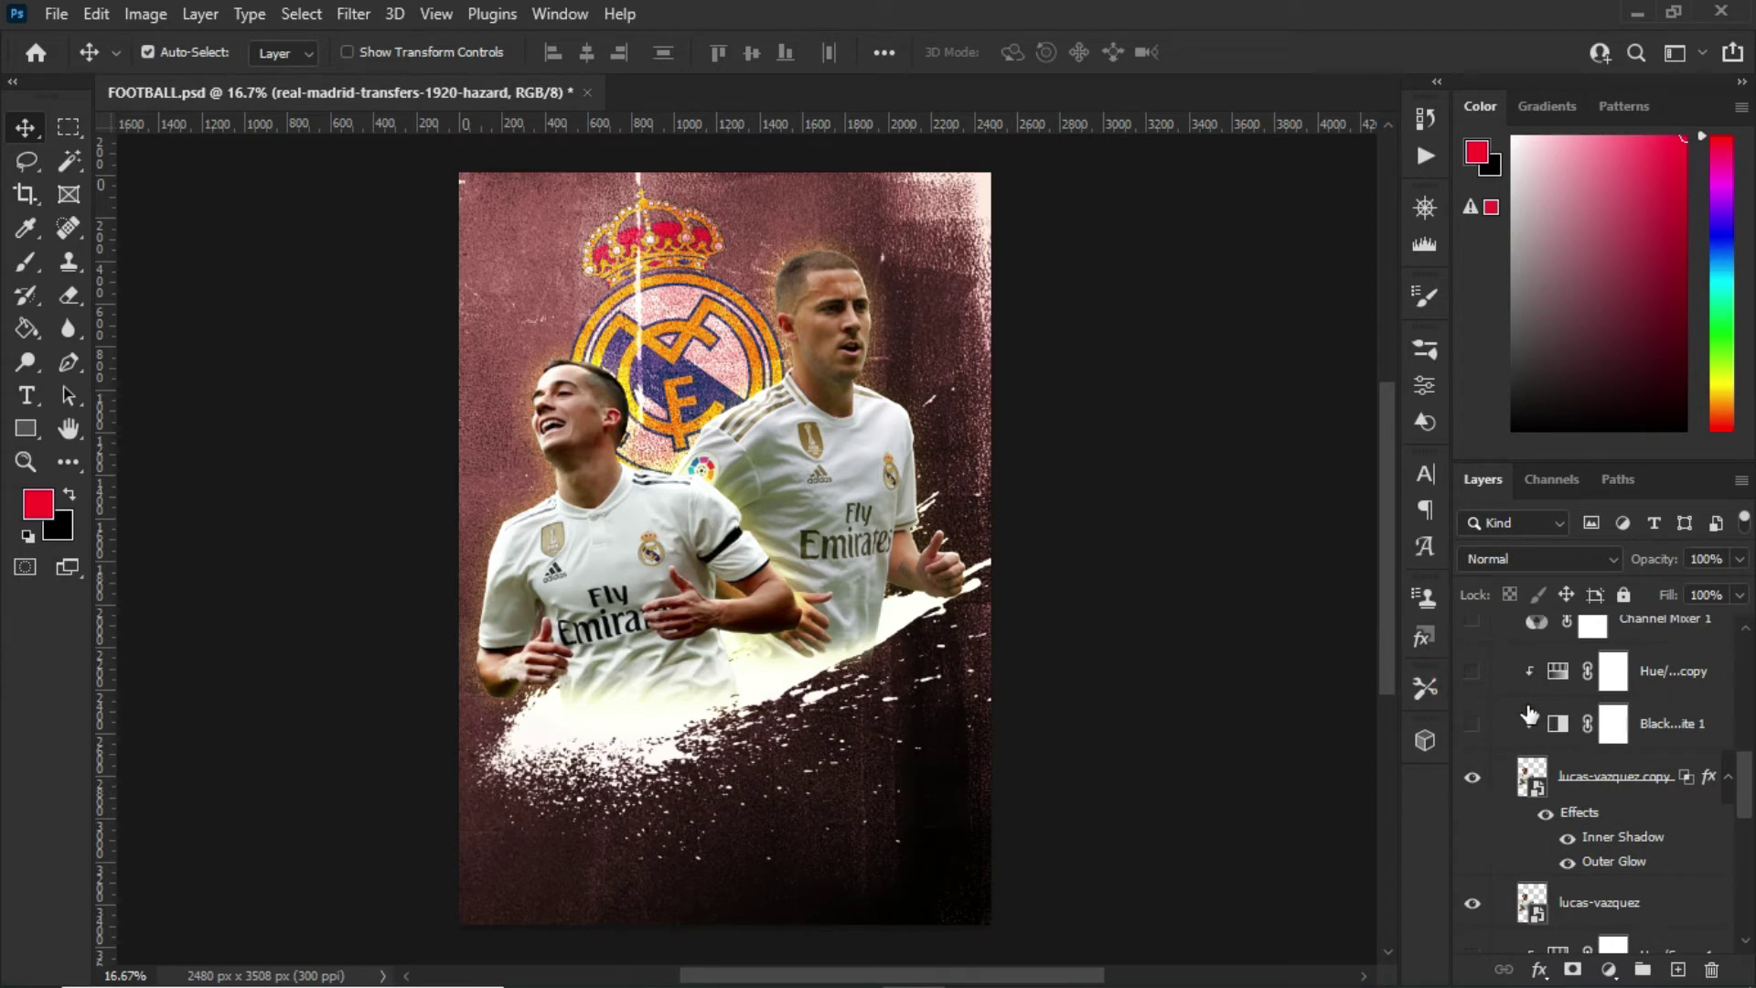
Check the blending options and Inner Shadow settings in the layer style of real-madrid-transfers-1920-hazard copy 2
scroll(1530, 713, down, 3)
scroll(1530, 713, down, 7)
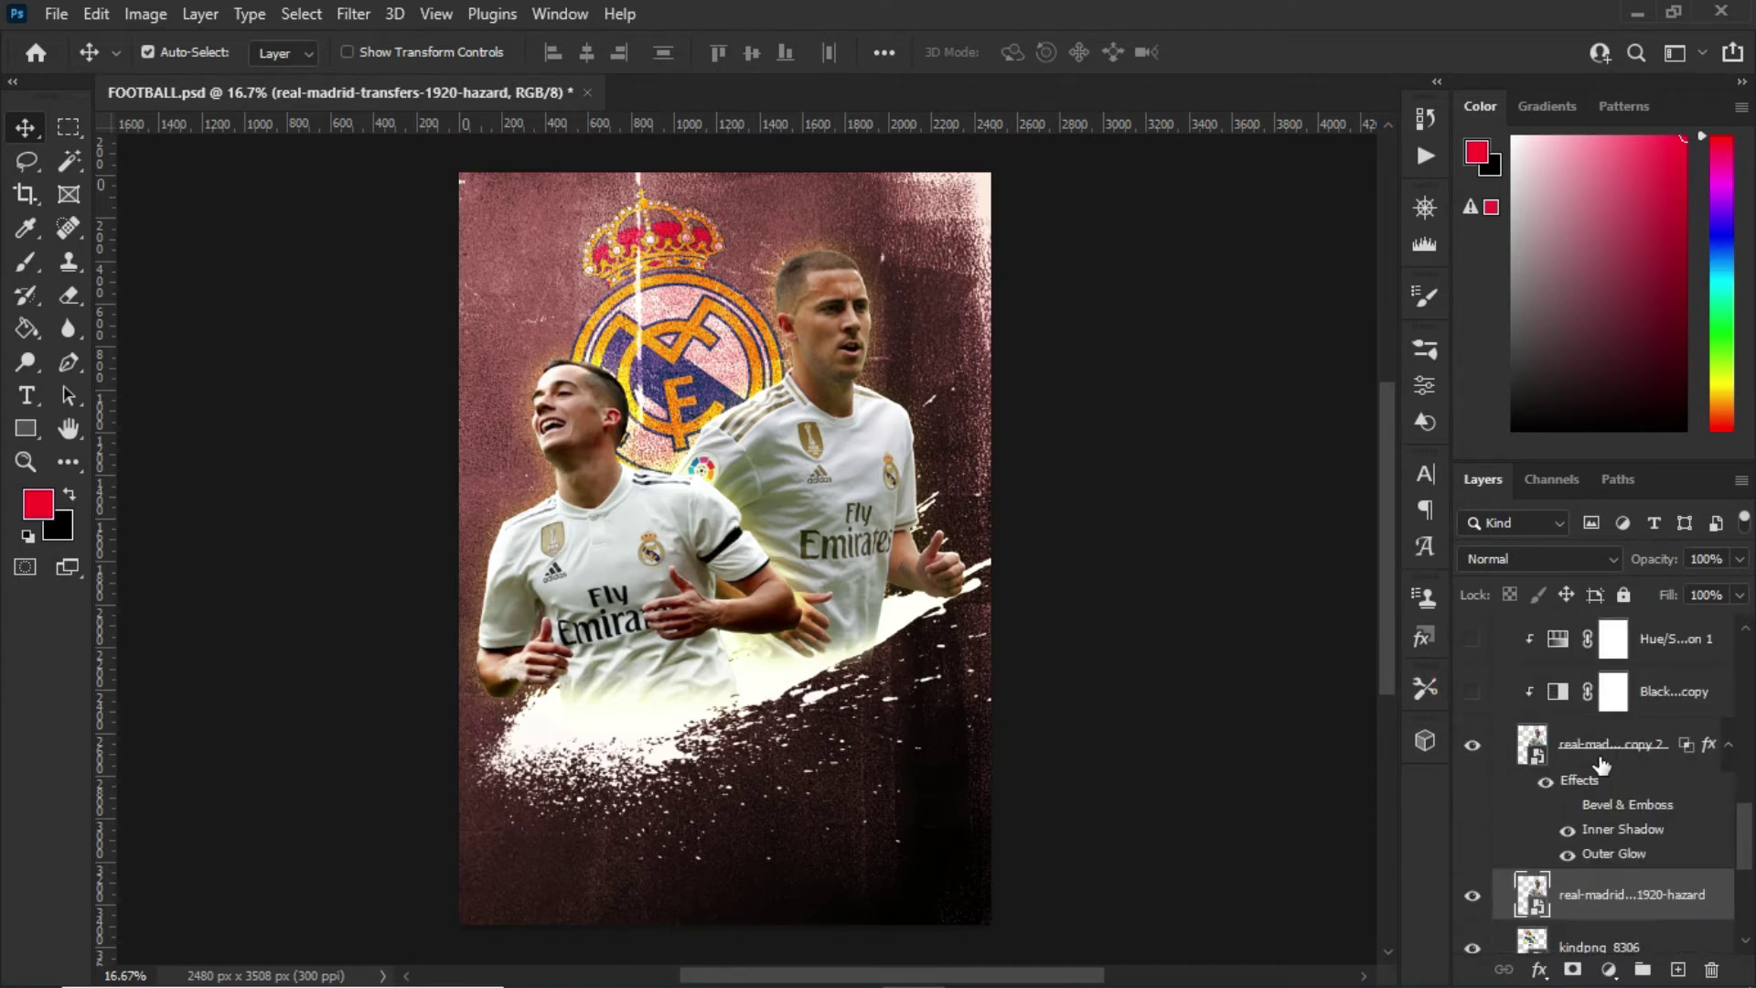
scroll(1601, 764, up, 1)
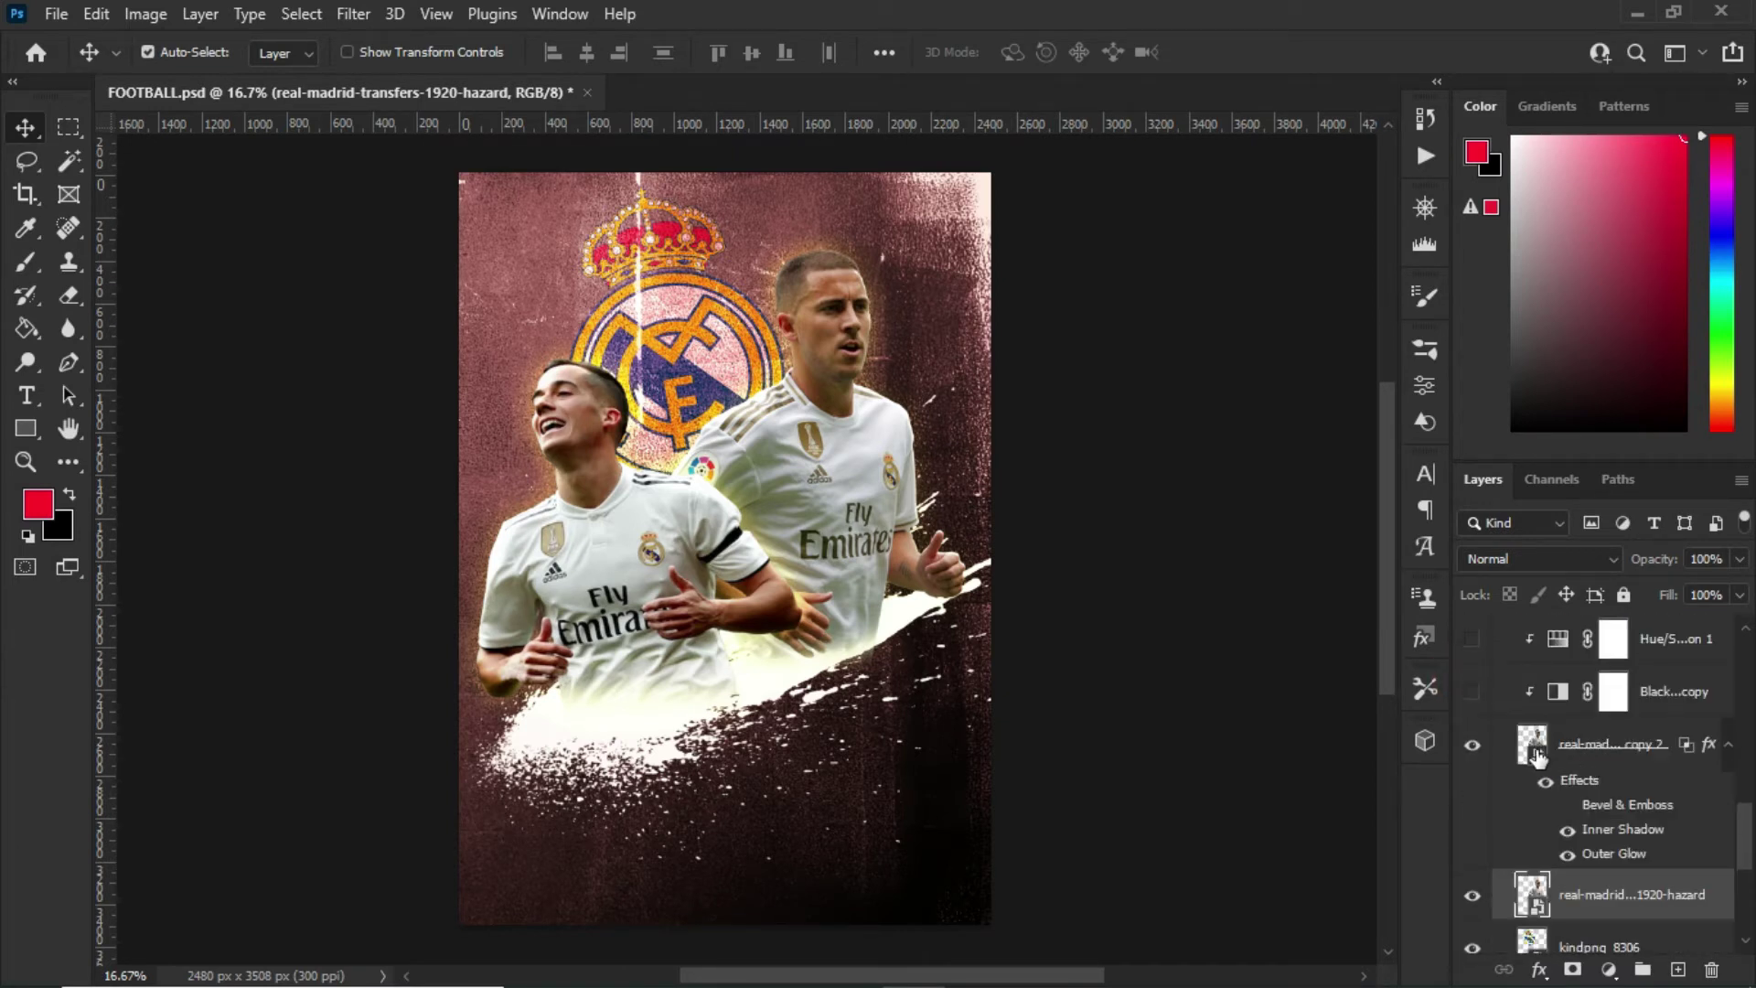
double_click(1580, 782)
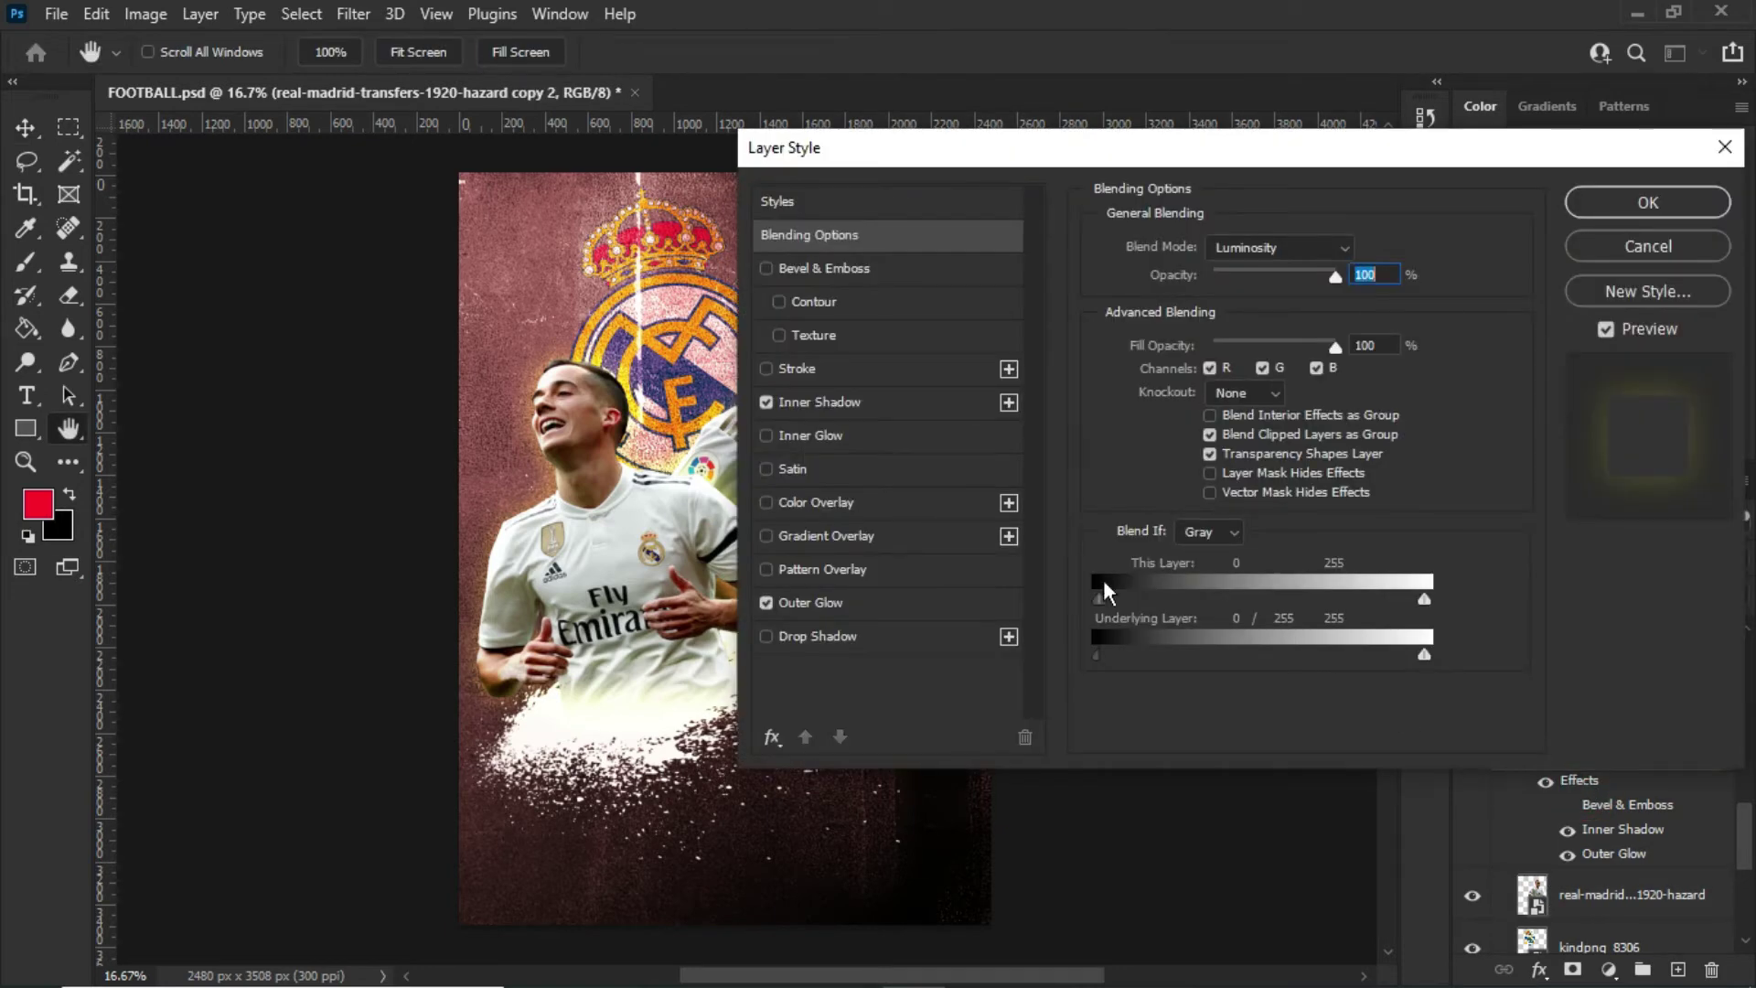
click(849, 404)
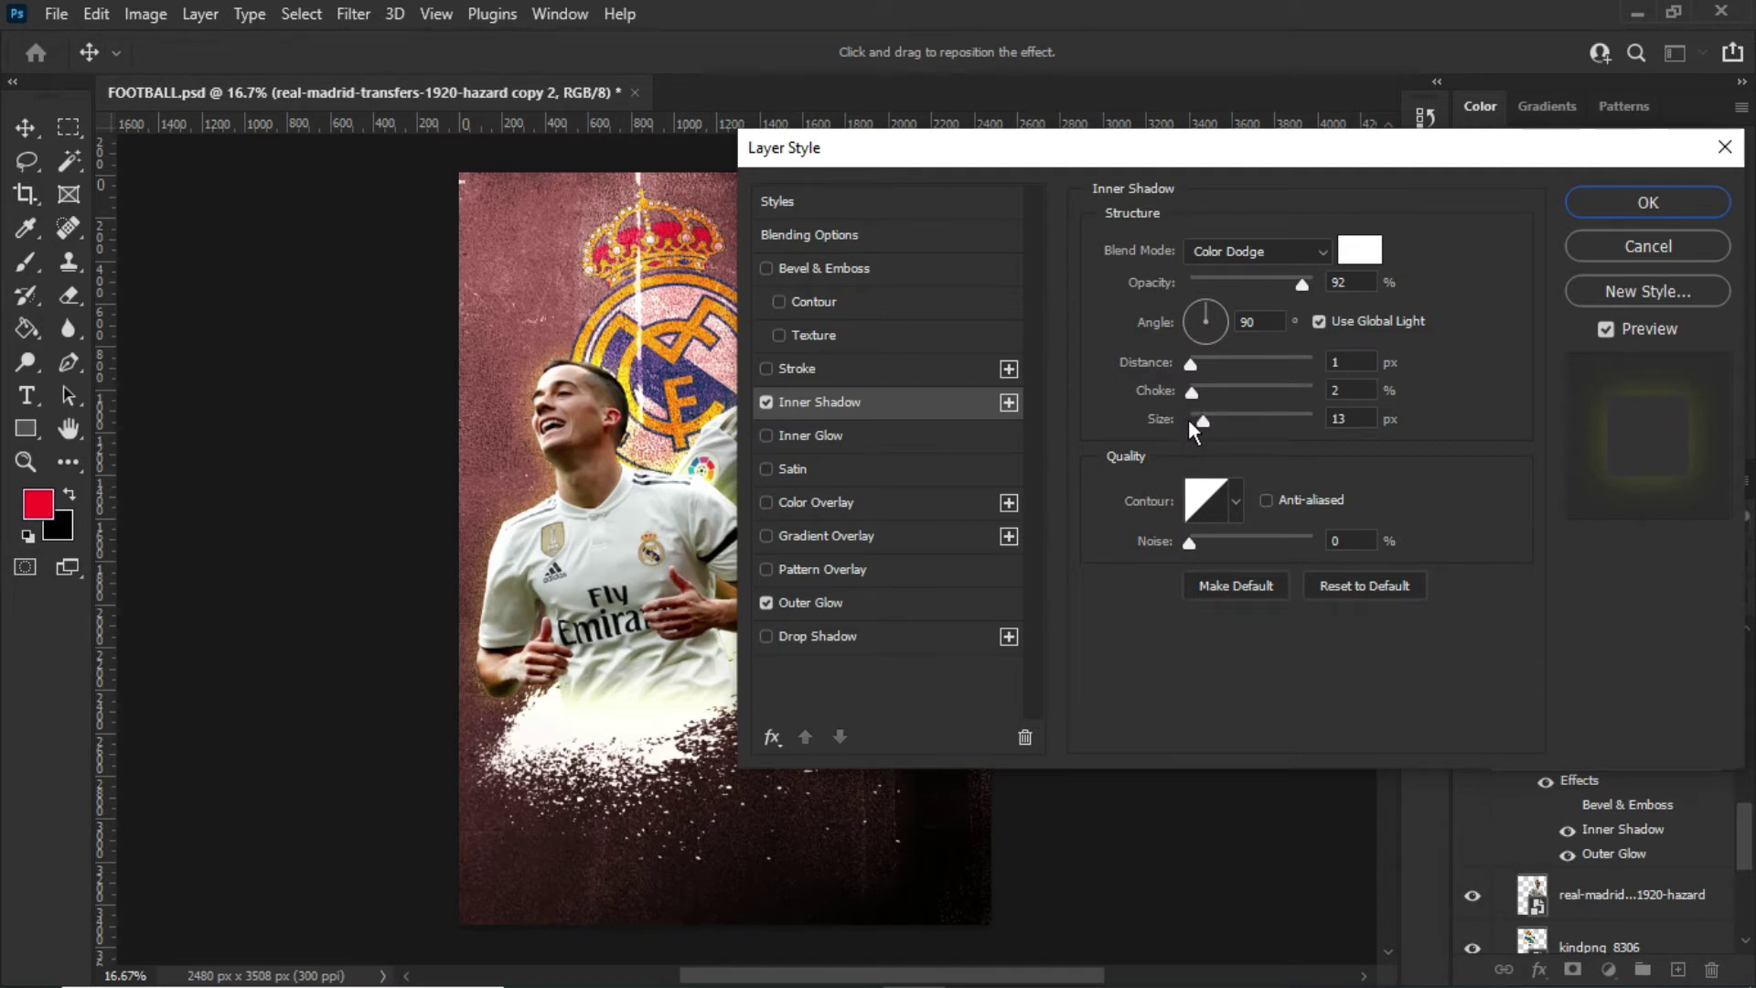
click(1650, 206)
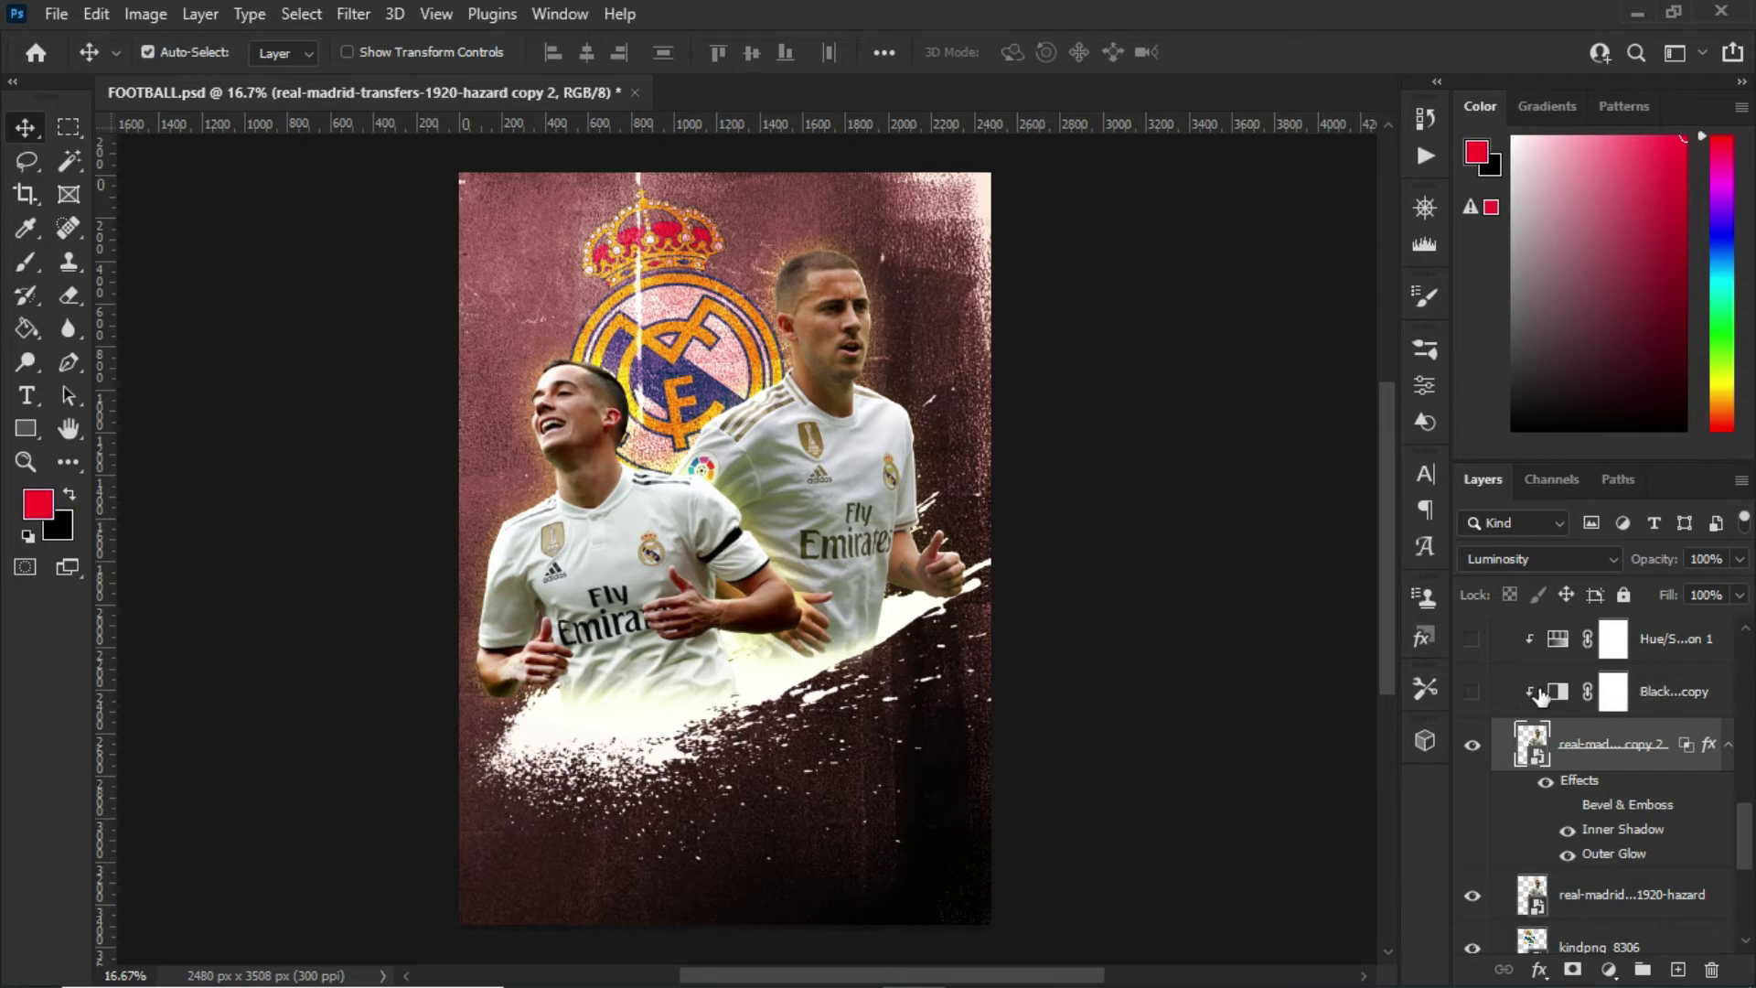
Show the Black & White 1 copy adjustment clipped to the hazard copy 2 layer and check its color sliders
click(1470, 695)
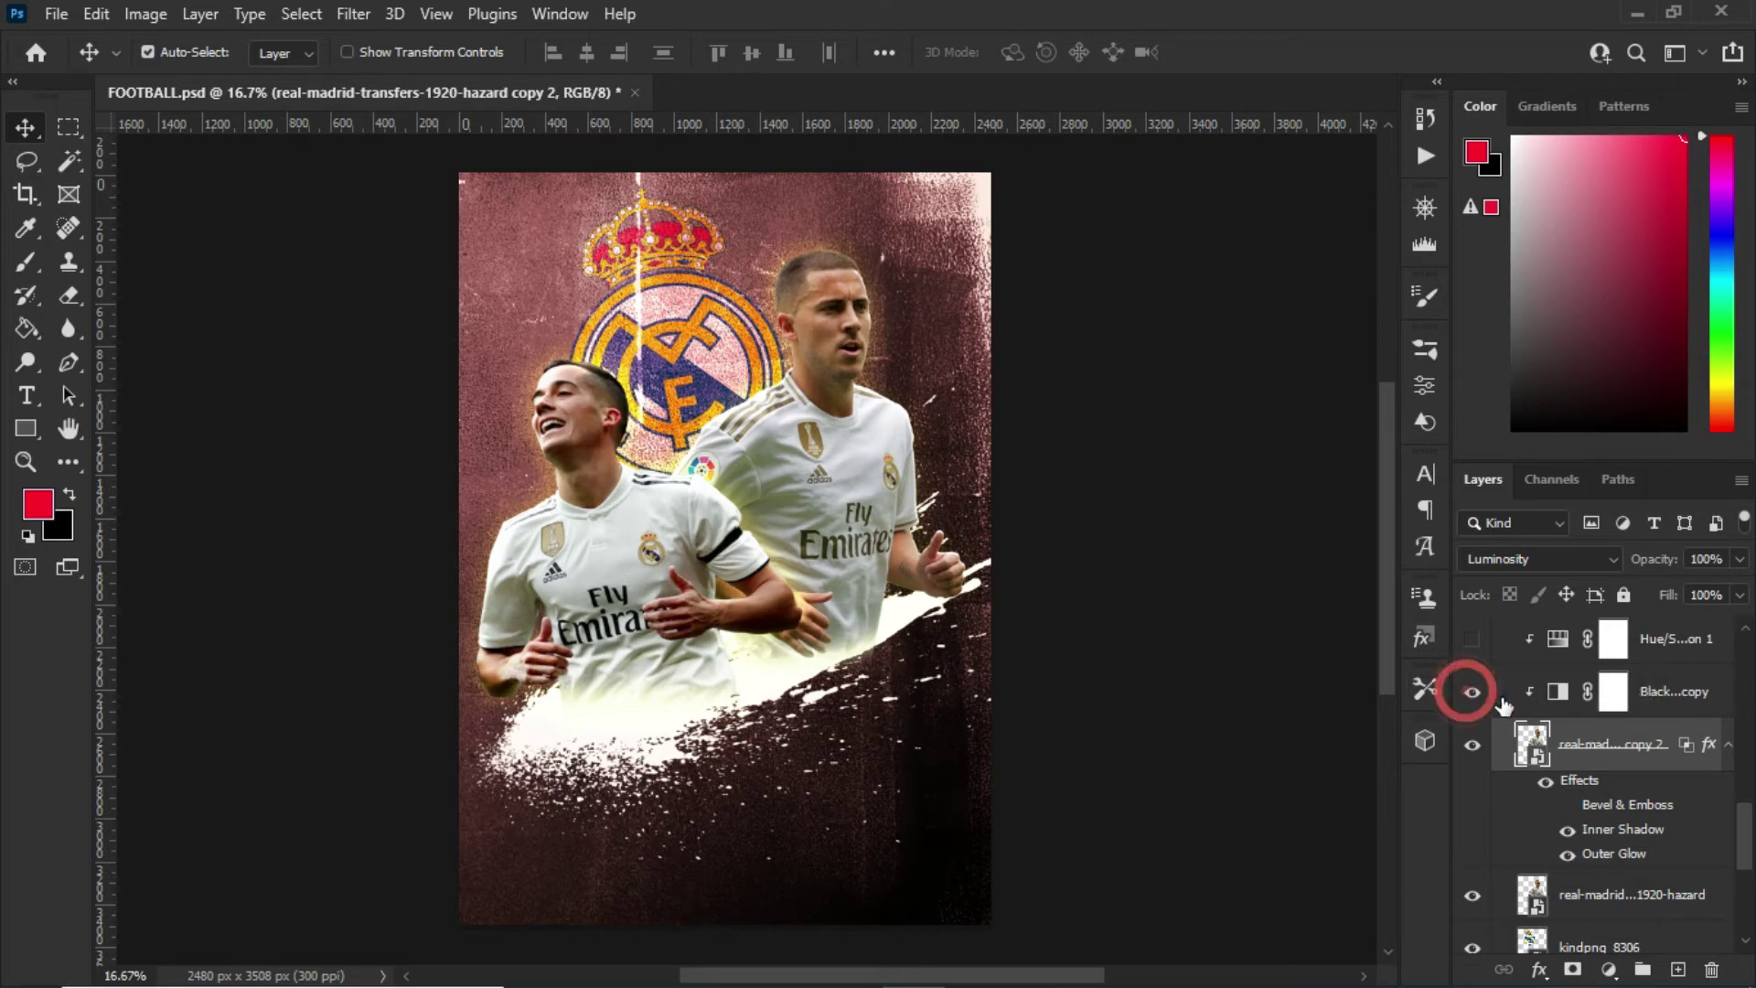
double_click(1557, 692)
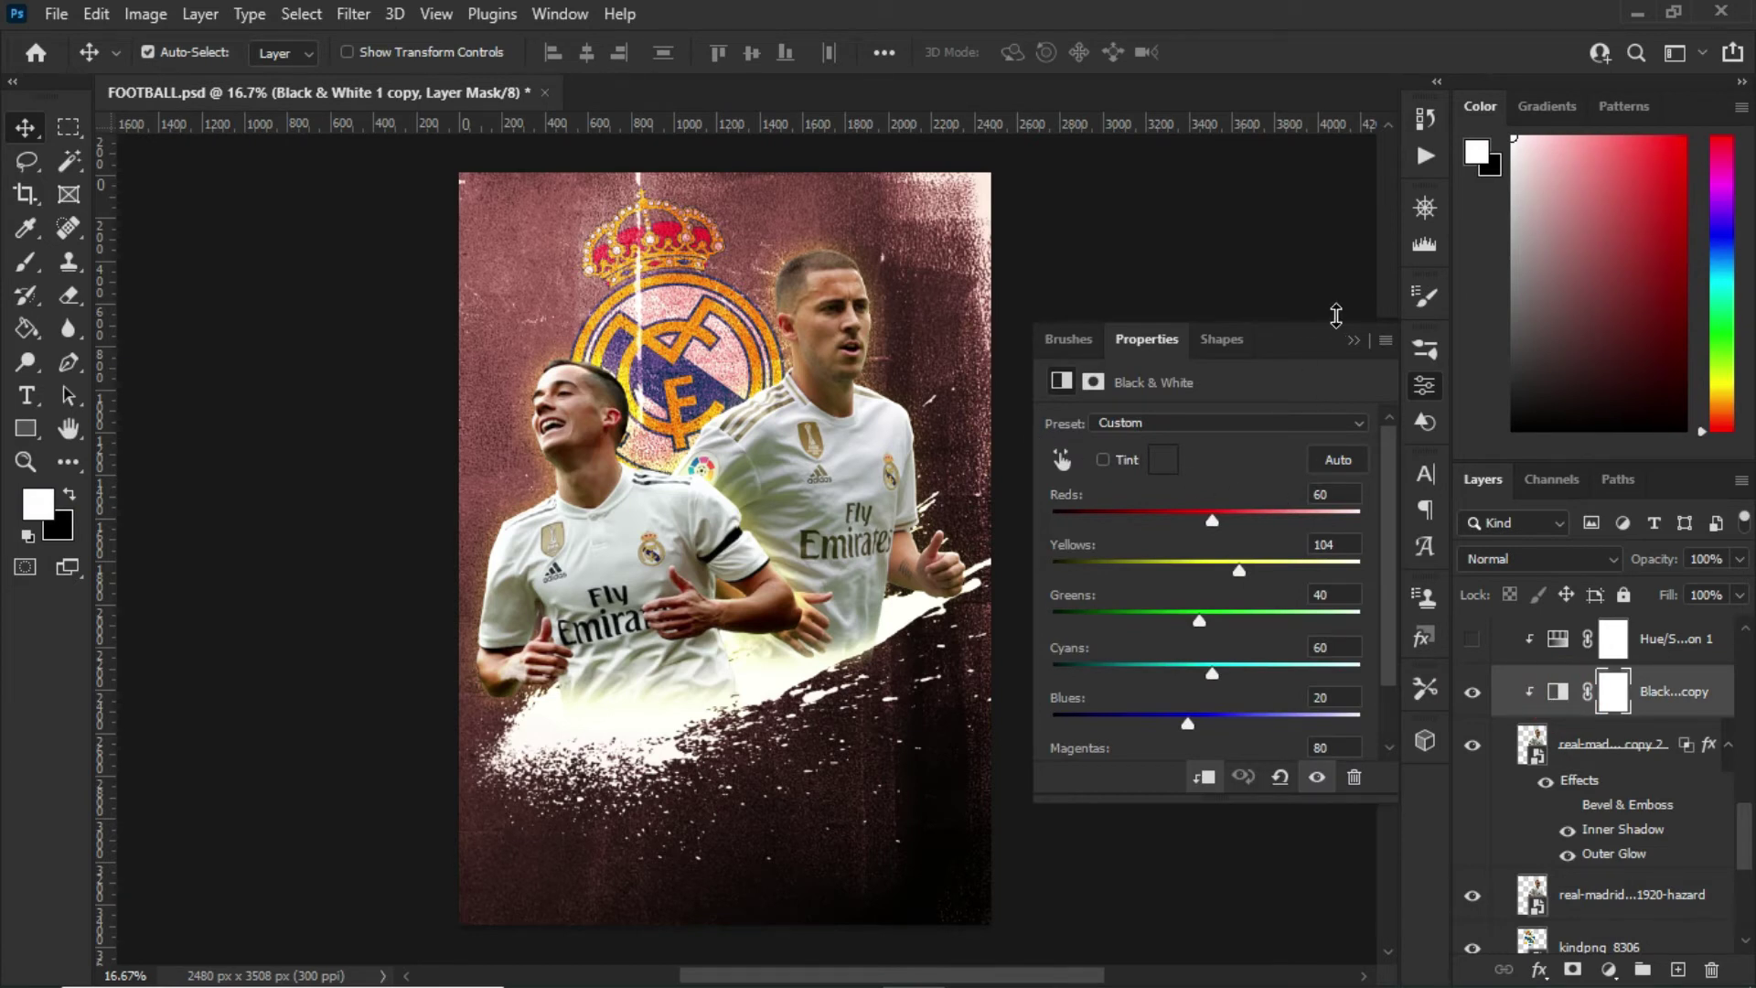
click(1353, 340)
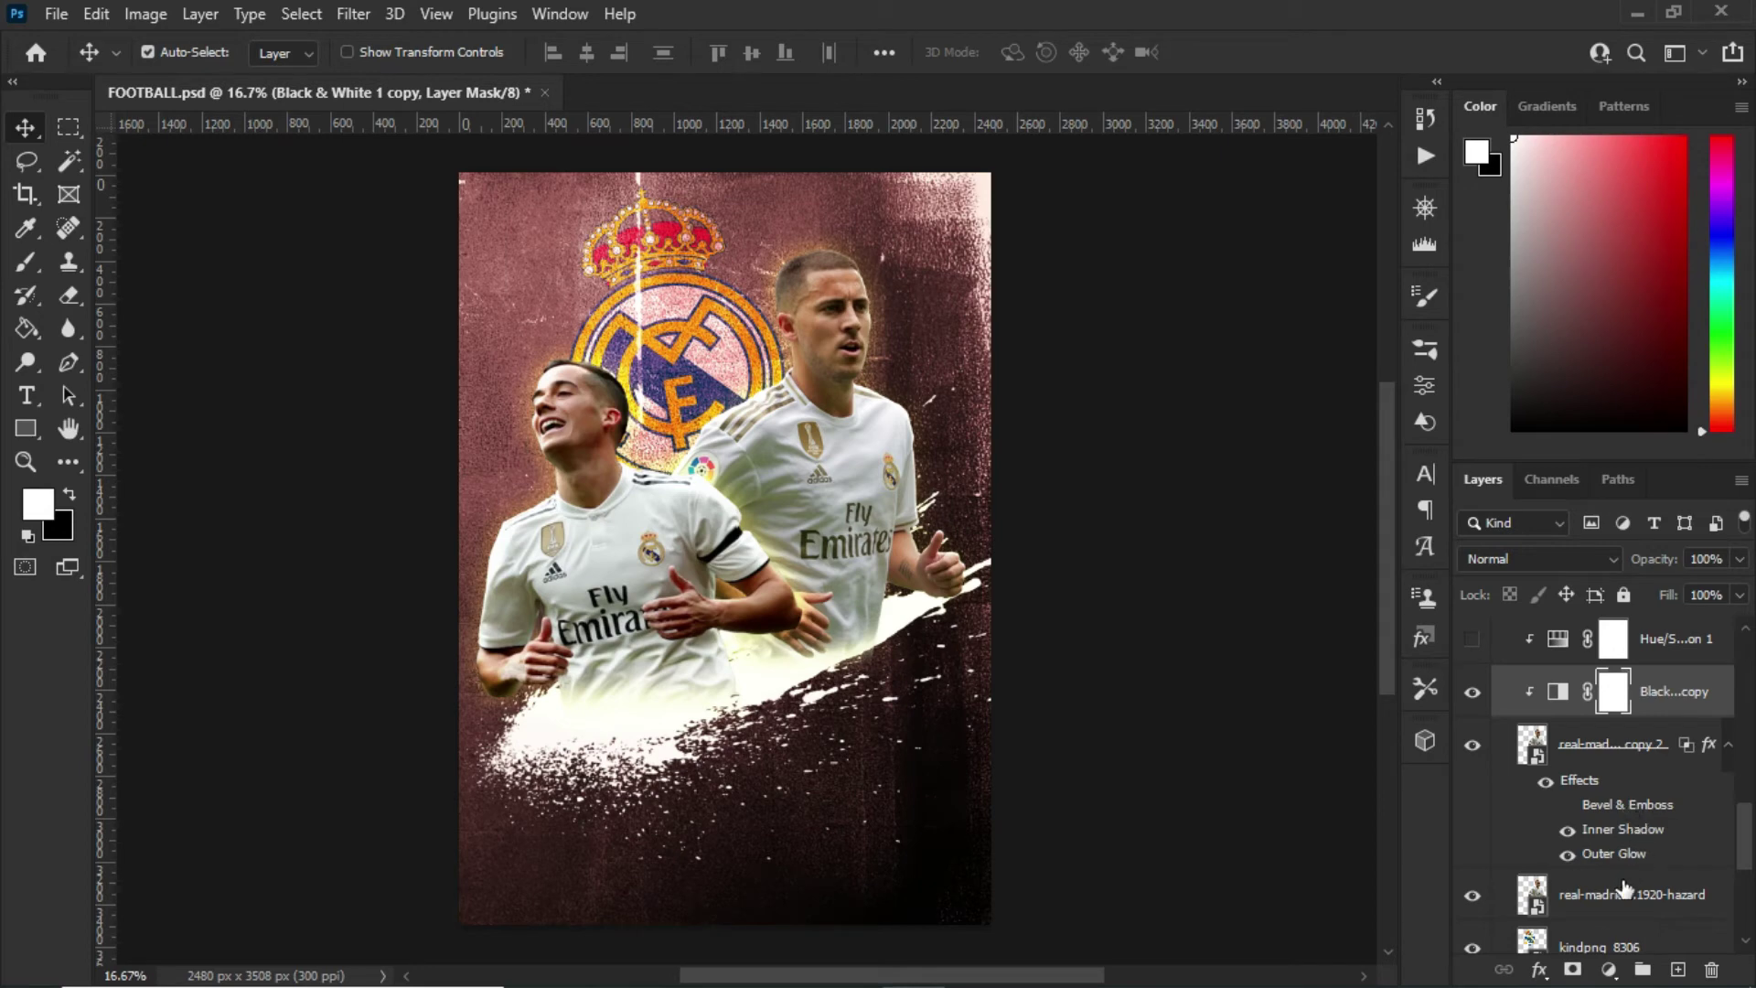
Add a trial Black & White adjustment layer, remove it, and show the existing Hue/Saturation 1 layer with its colorize settings
click(1623, 973)
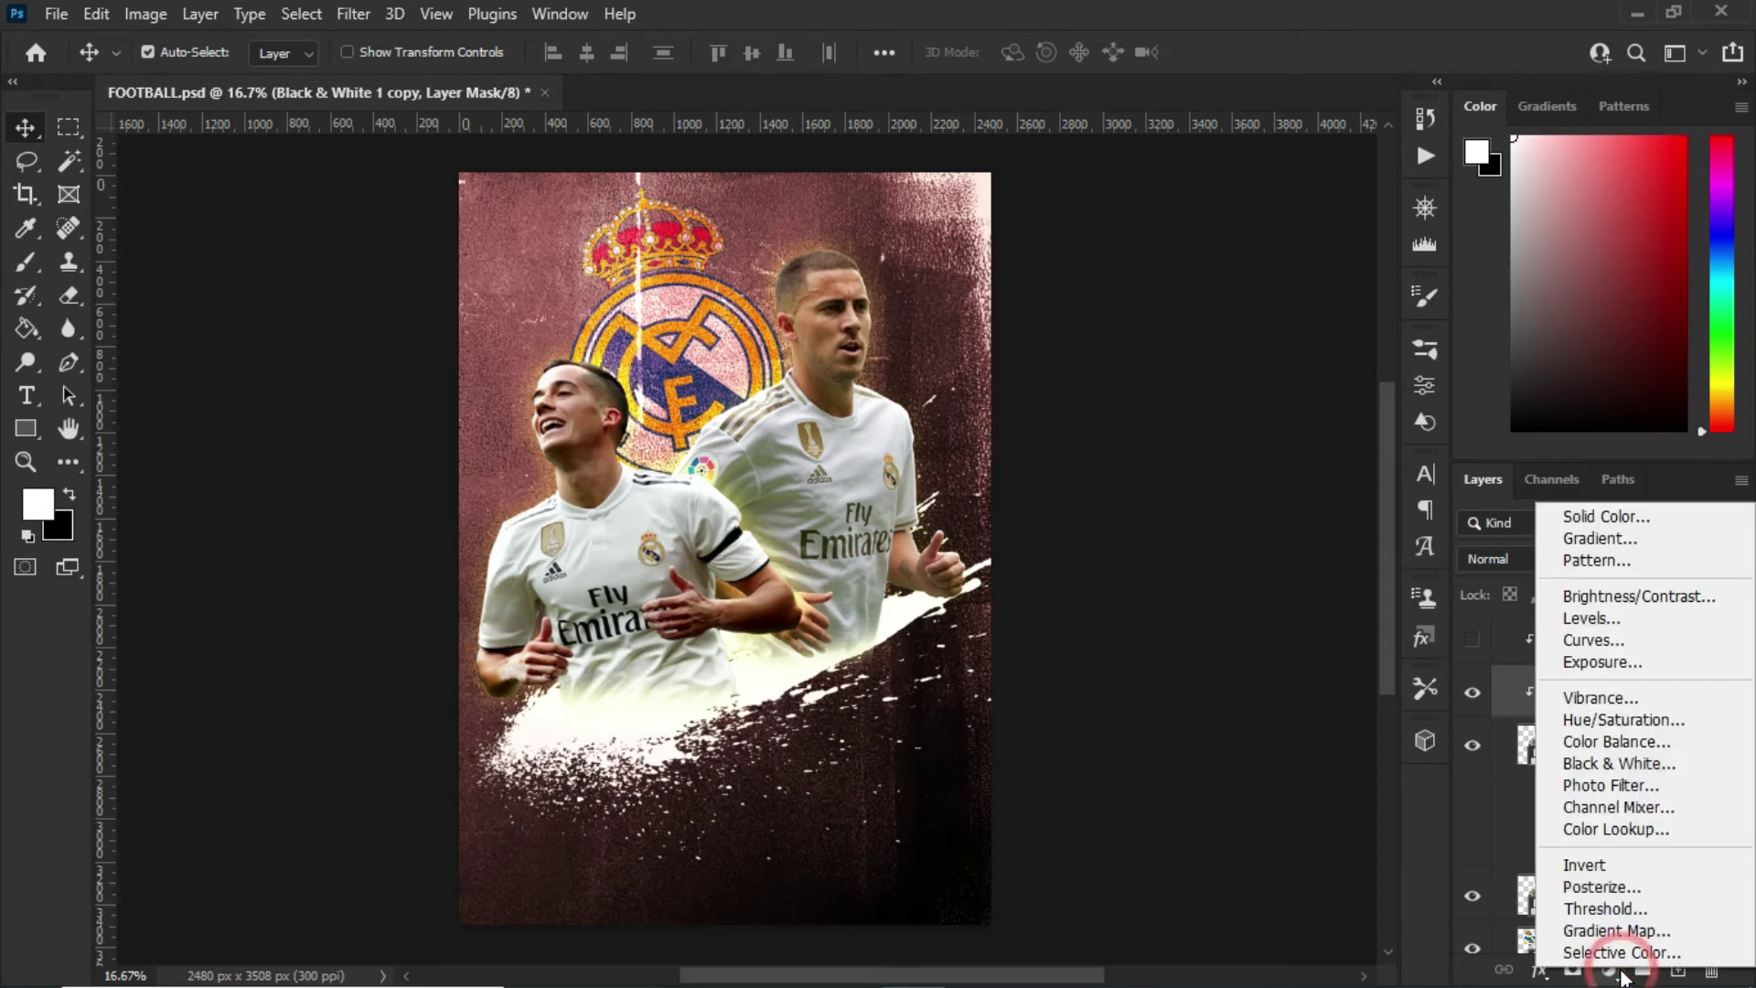
click(1641, 762)
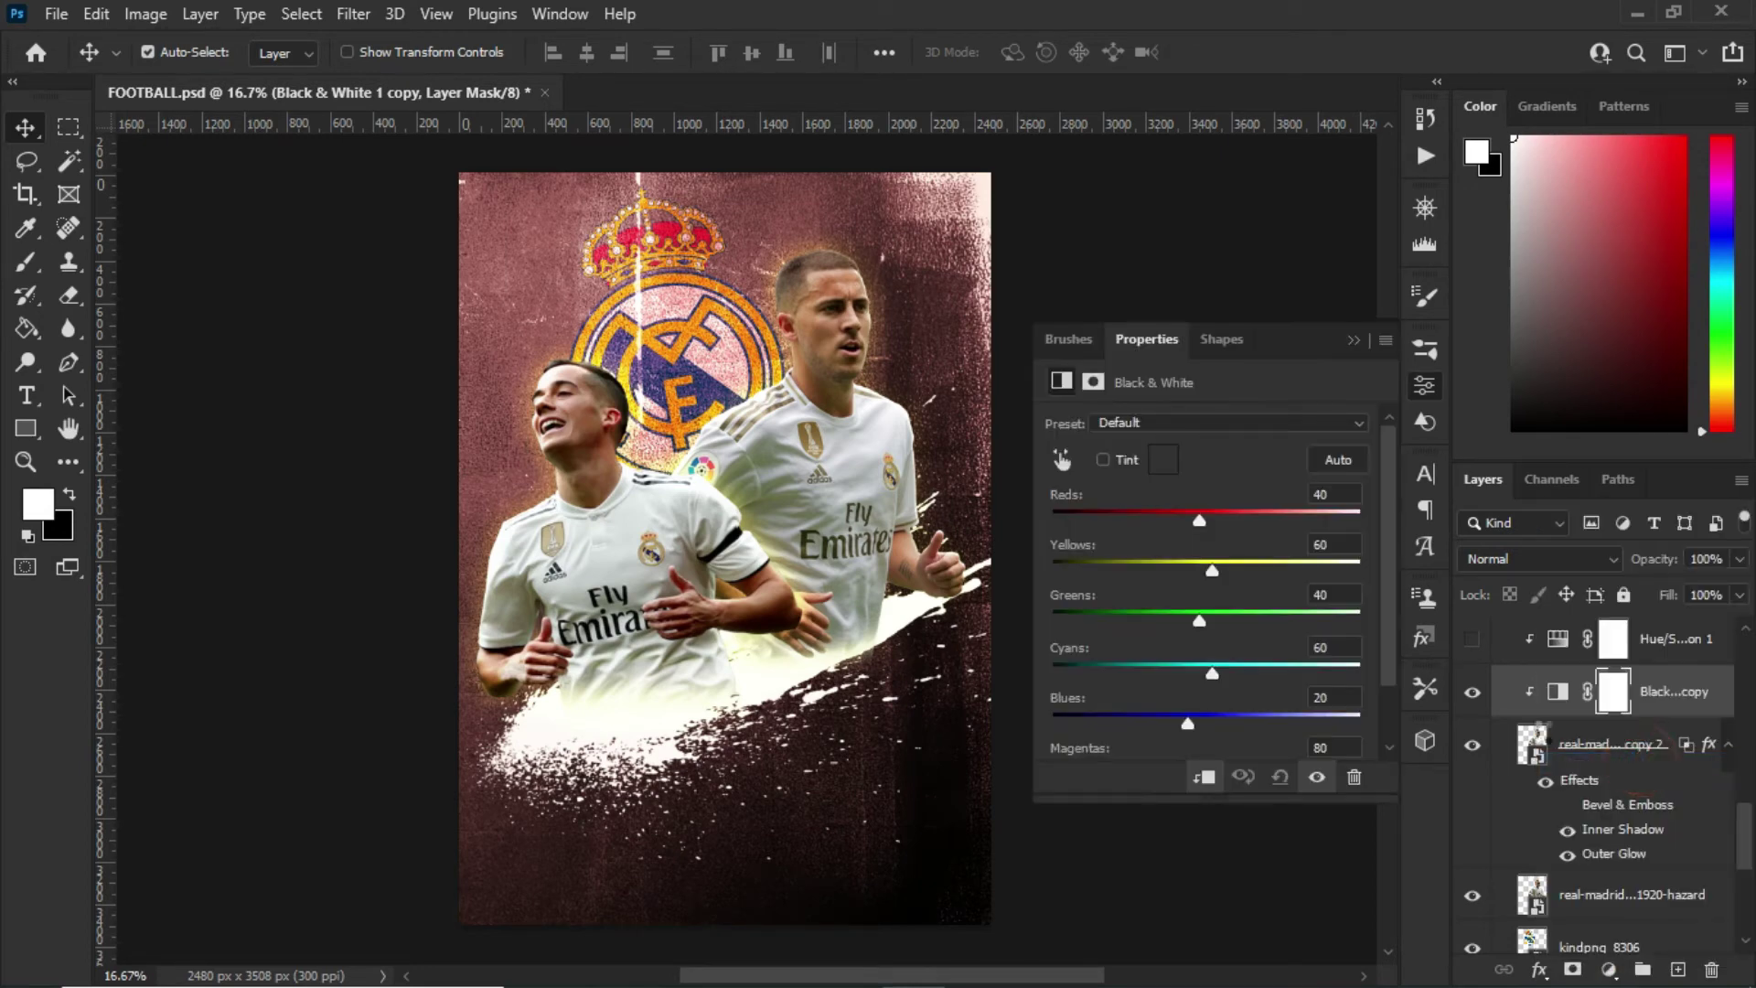
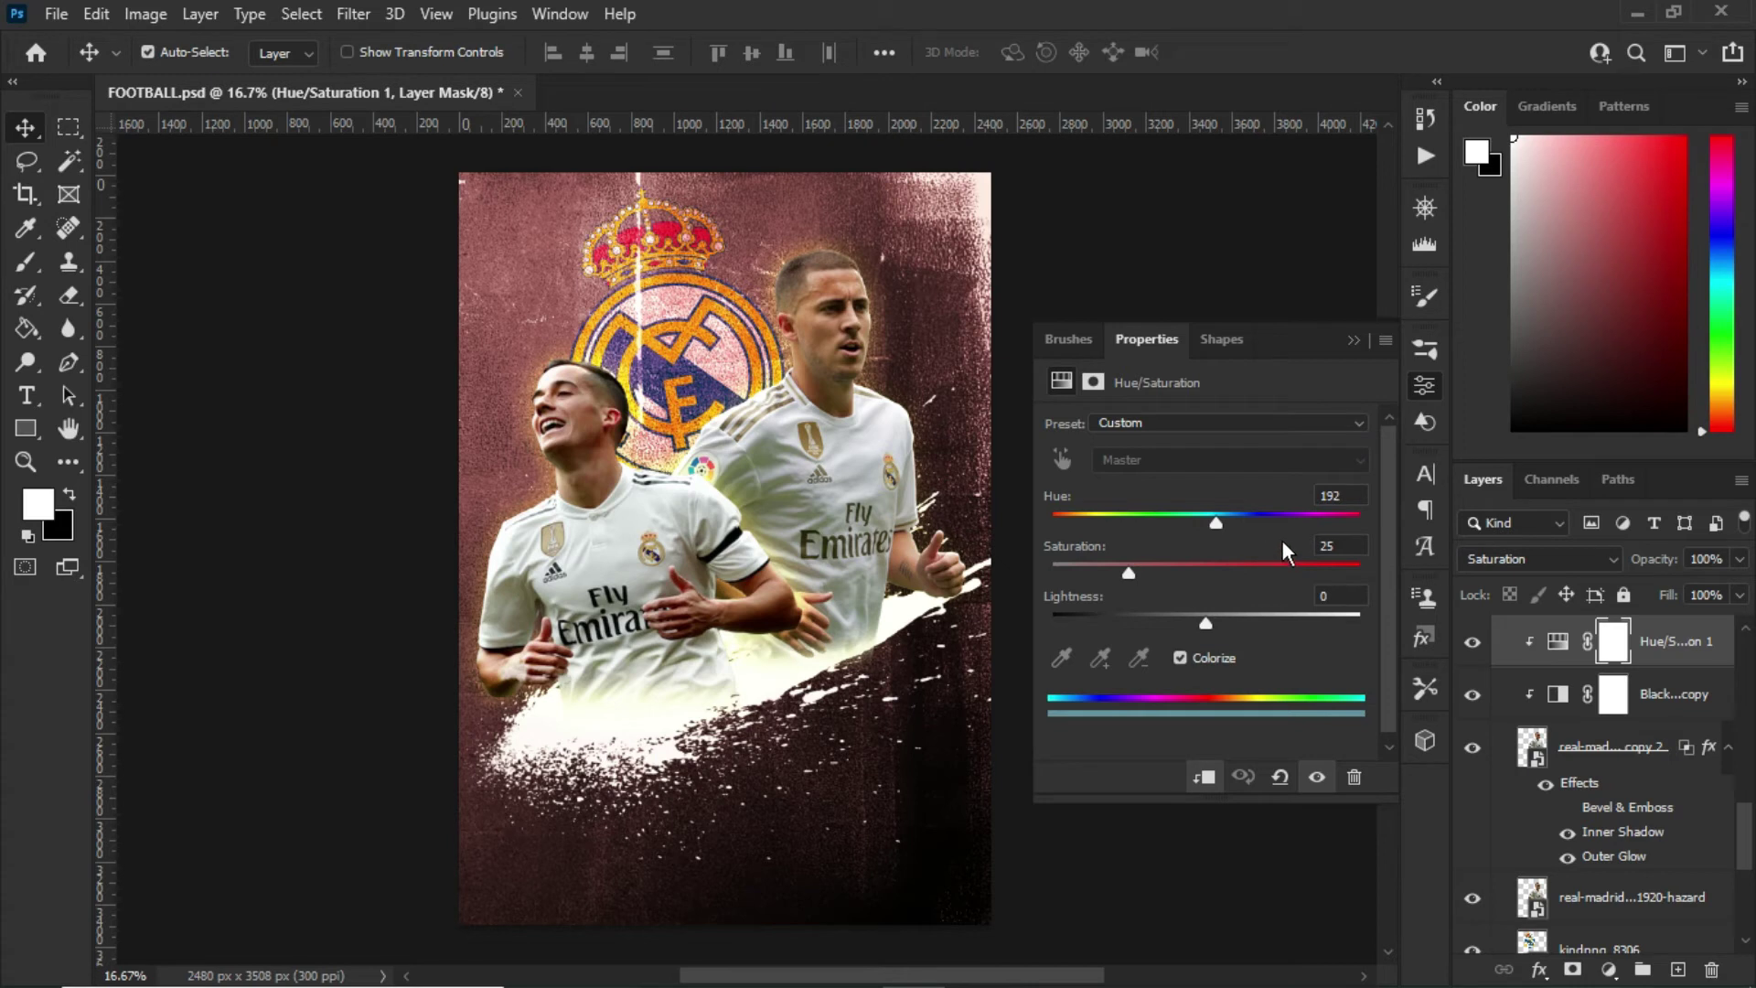
click(1354, 340)
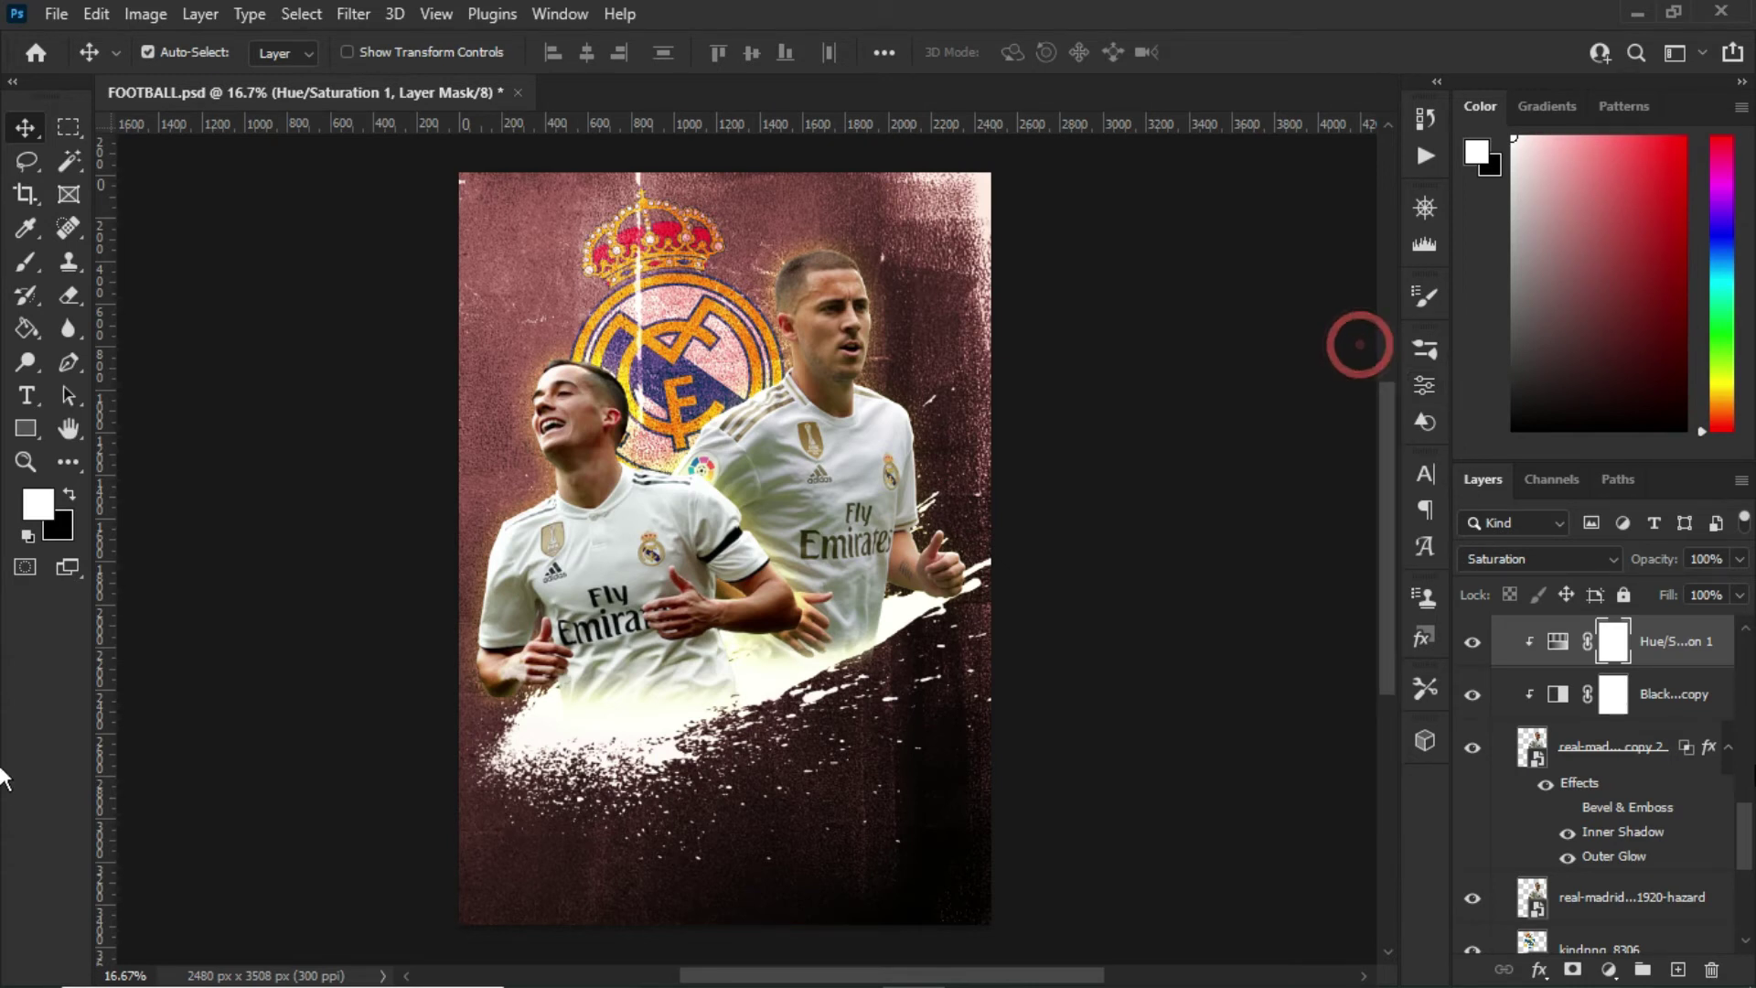
Show the Black & White 1 and Hue/Saturation 1 copy adjustment layers clipped to lucas-vazquez copy
scroll(1737, 747, up, 2)
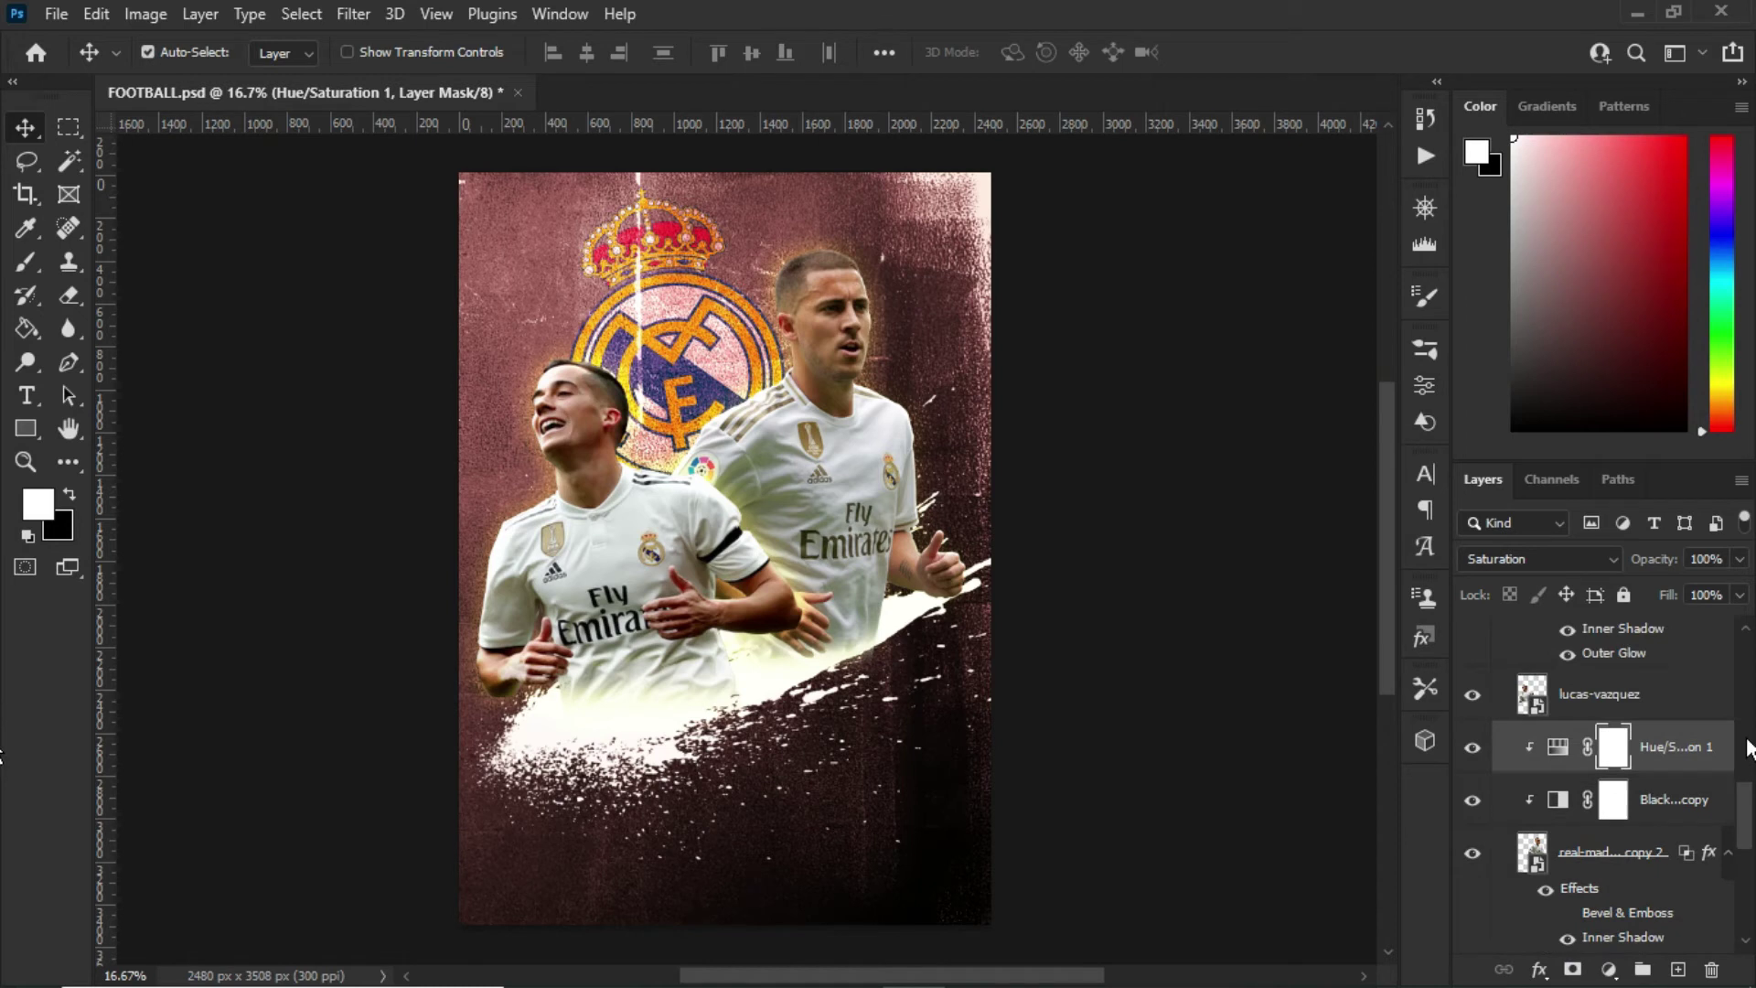
click(1610, 698)
scroll(1614, 686, up, 3)
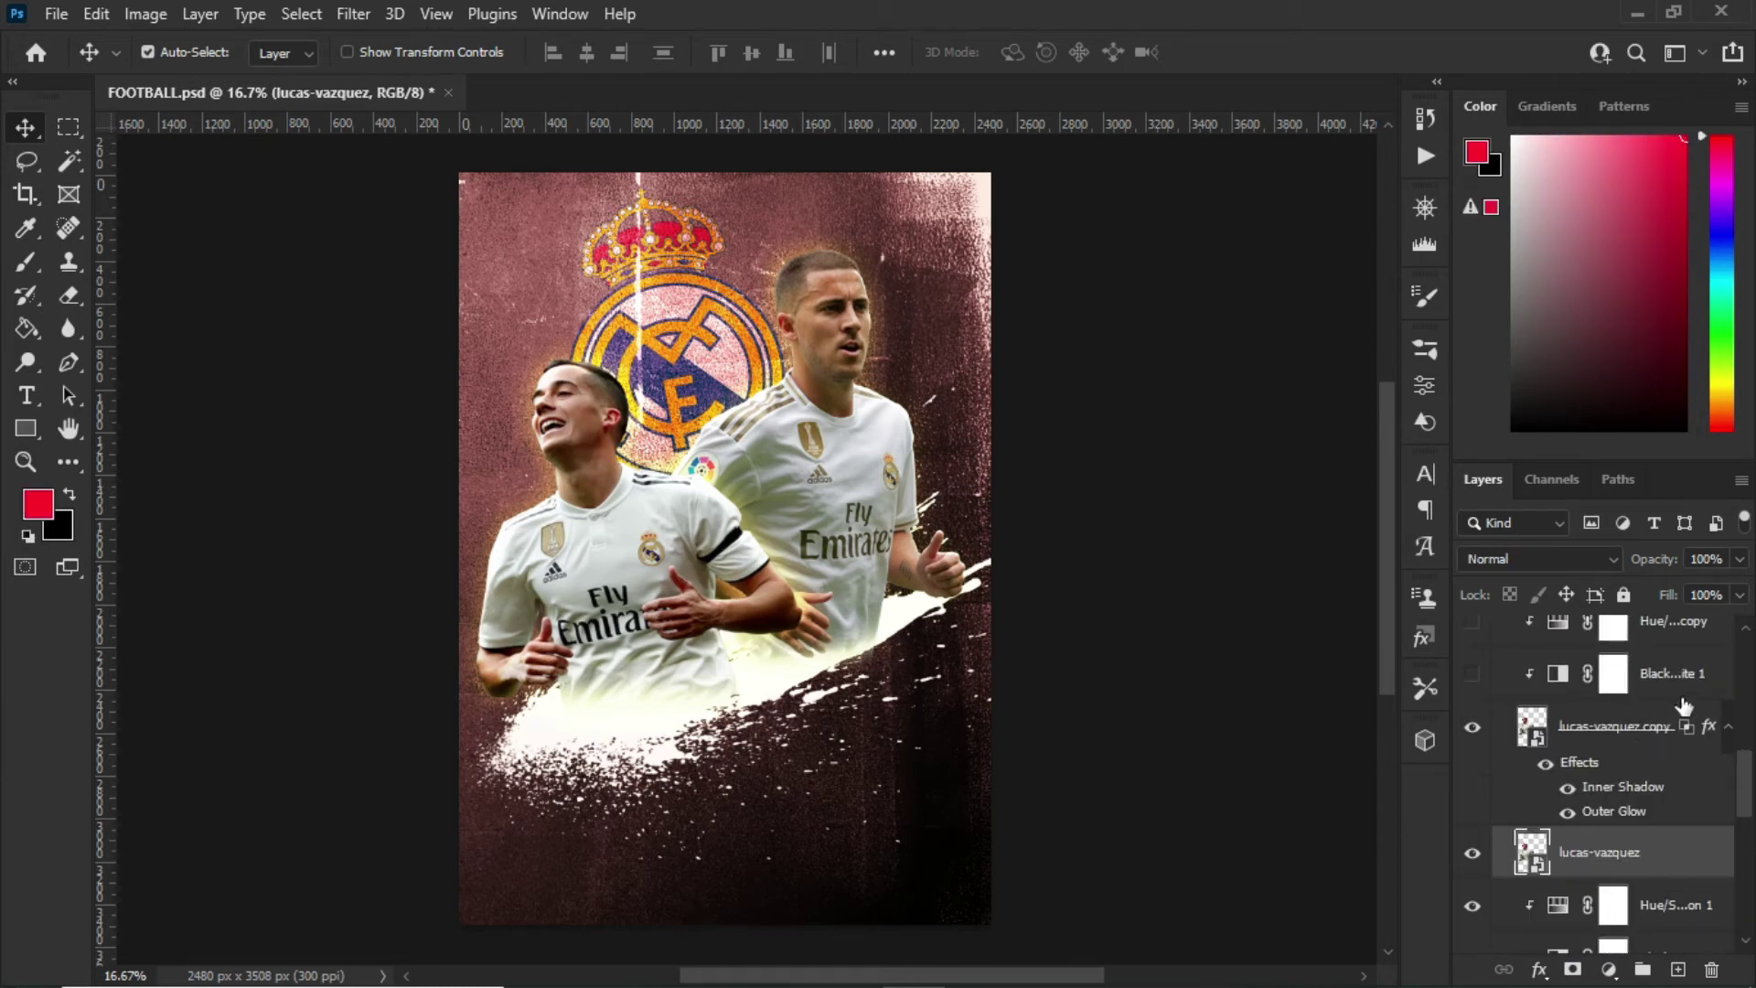
scroll(1641, 684, up, 1)
click(1663, 732)
click(1473, 728)
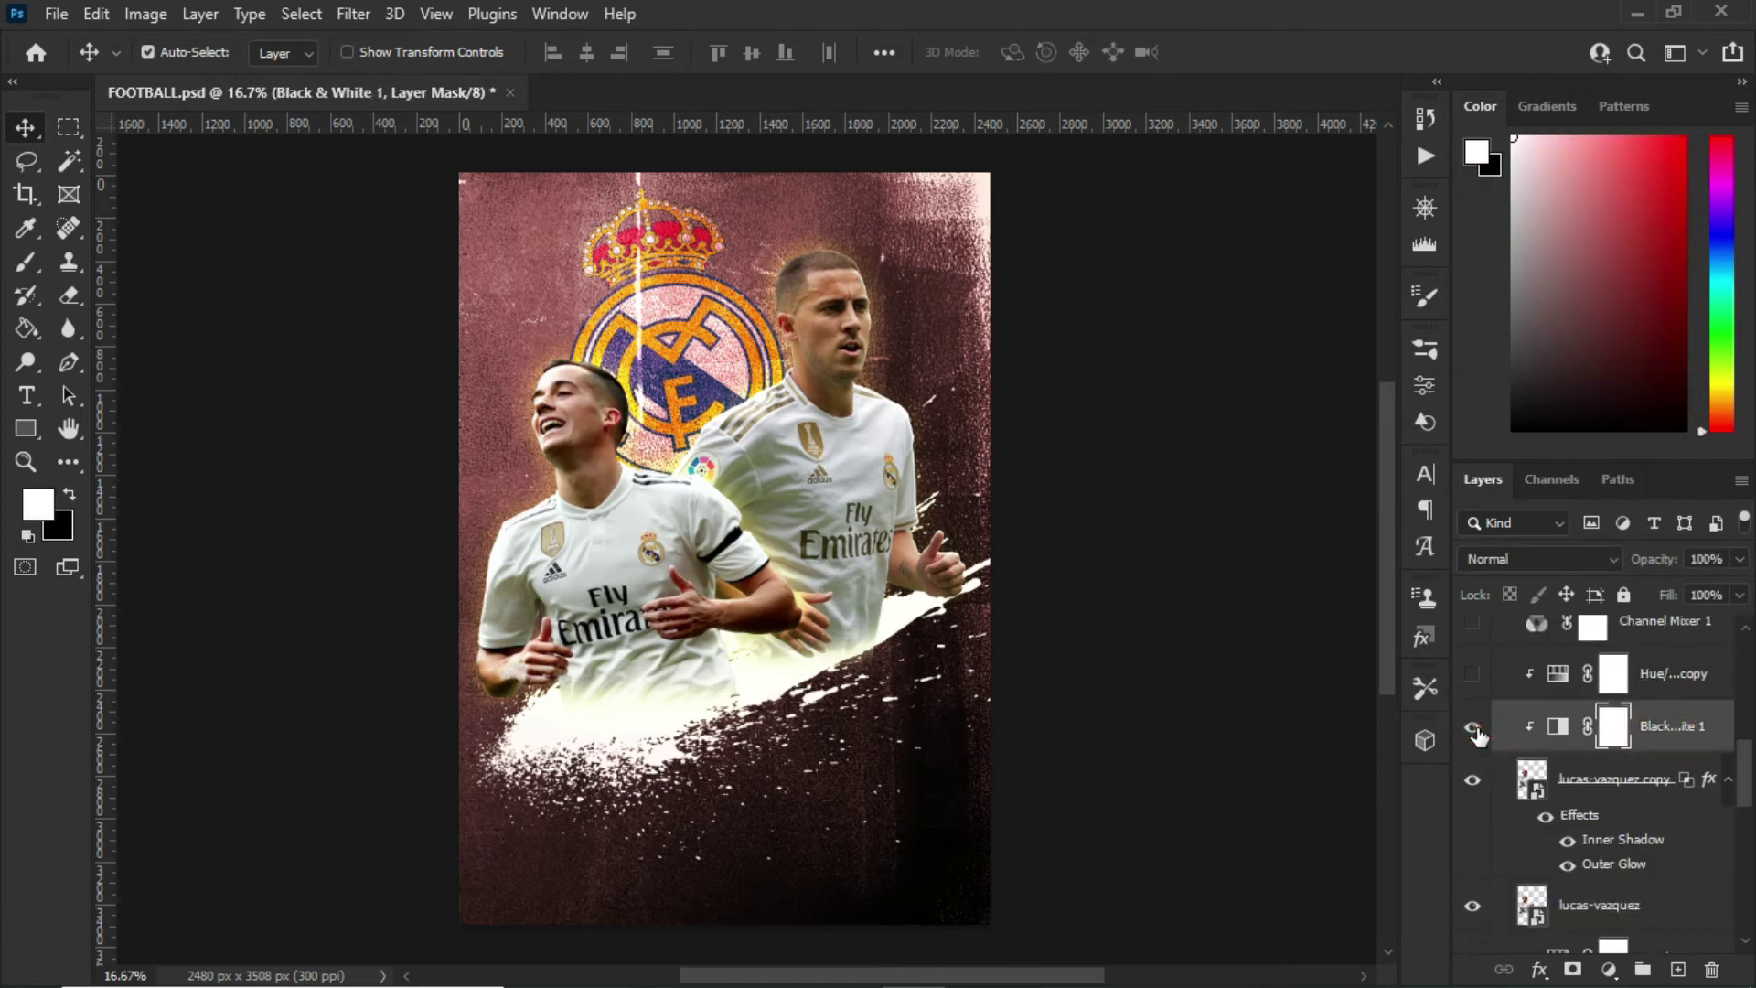
click(1472, 674)
click(1613, 670)
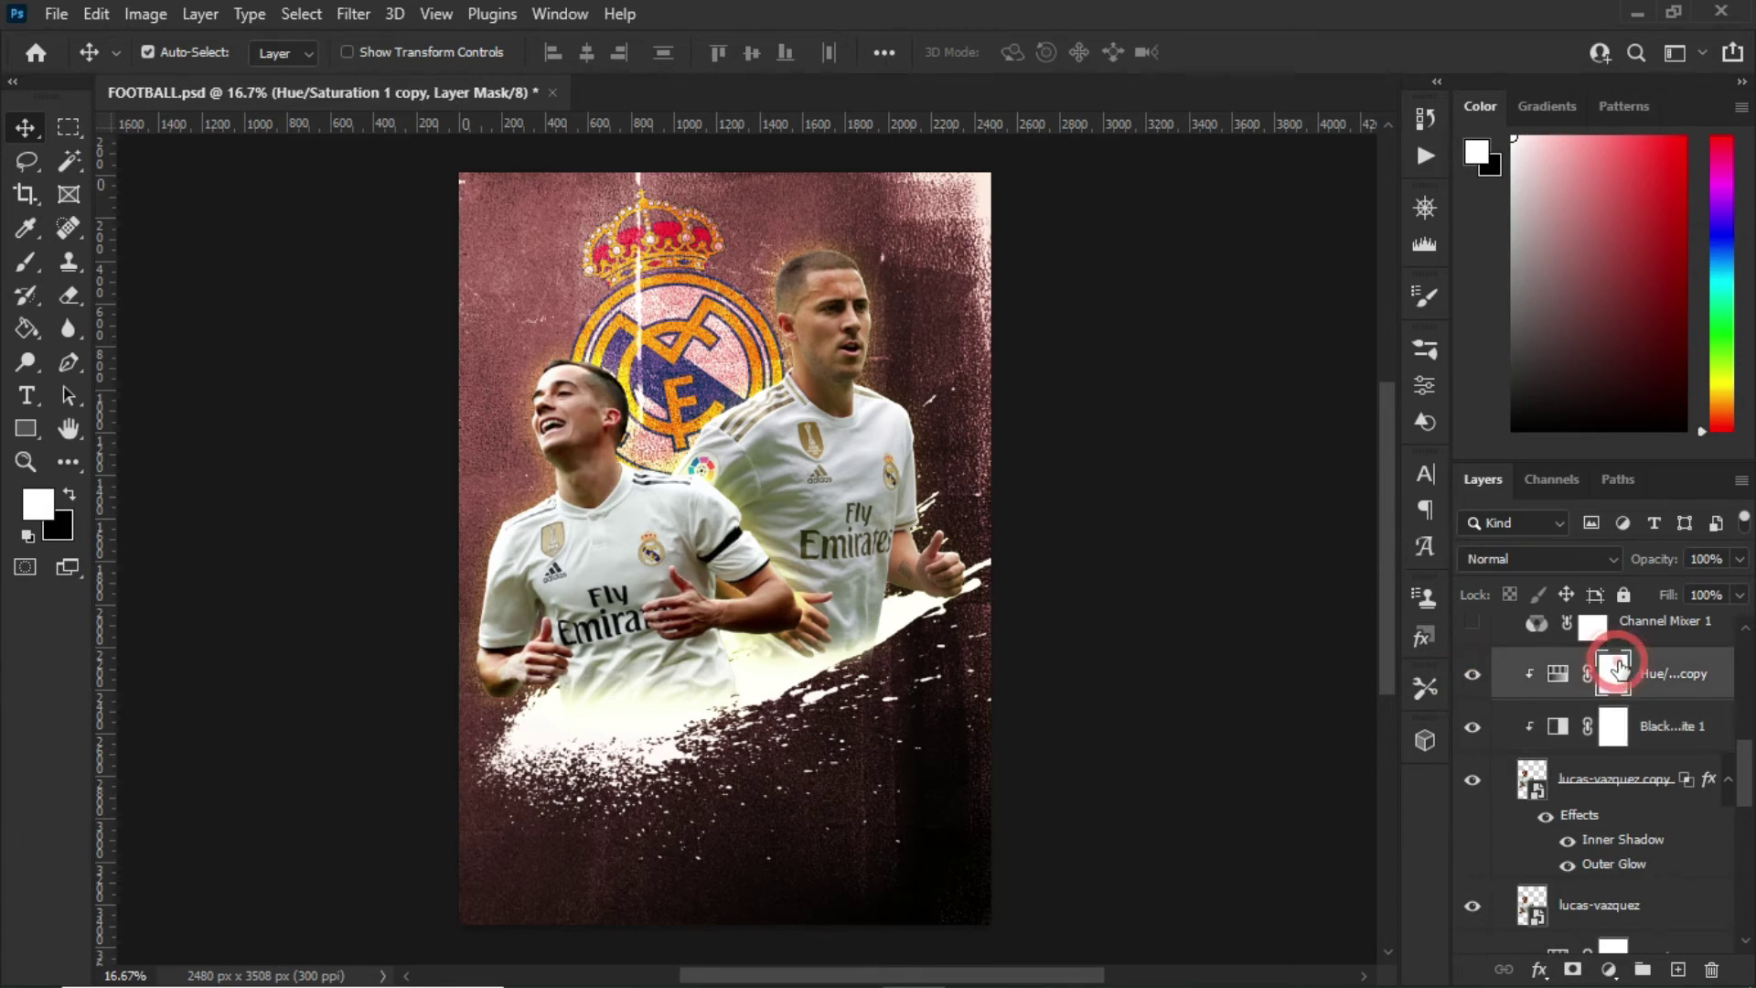
scroll(1686, 669, up, 1)
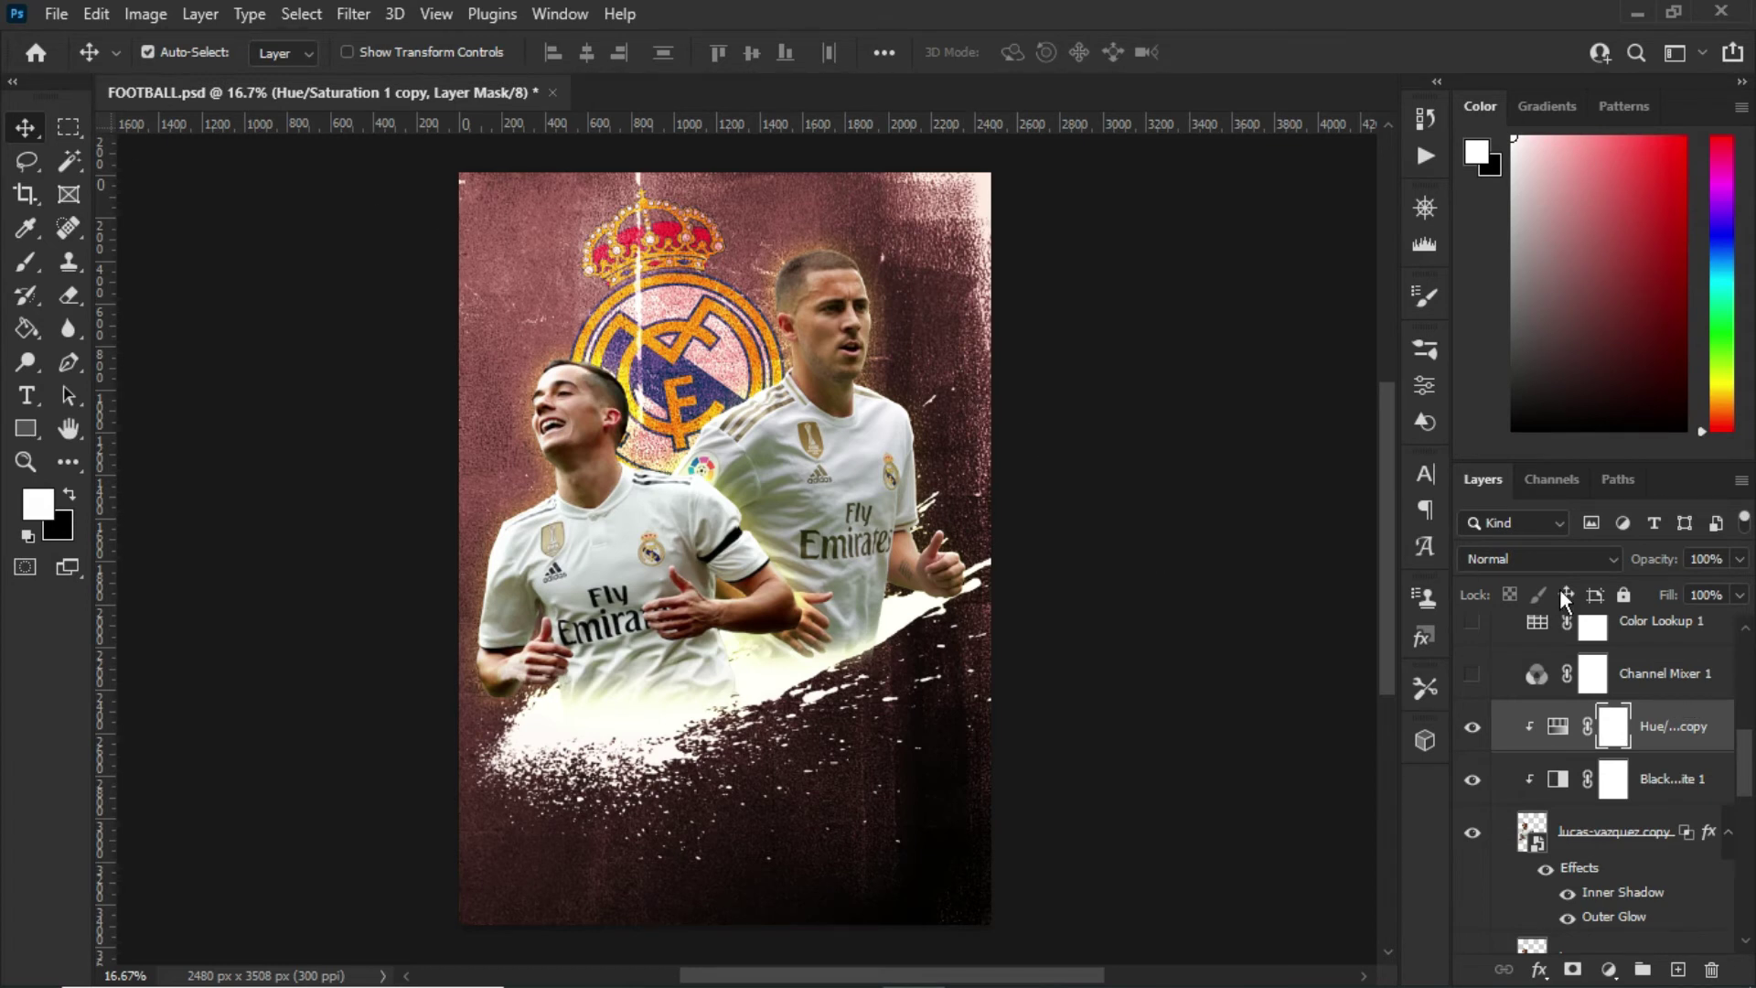
scroll(1658, 686, up, 1)
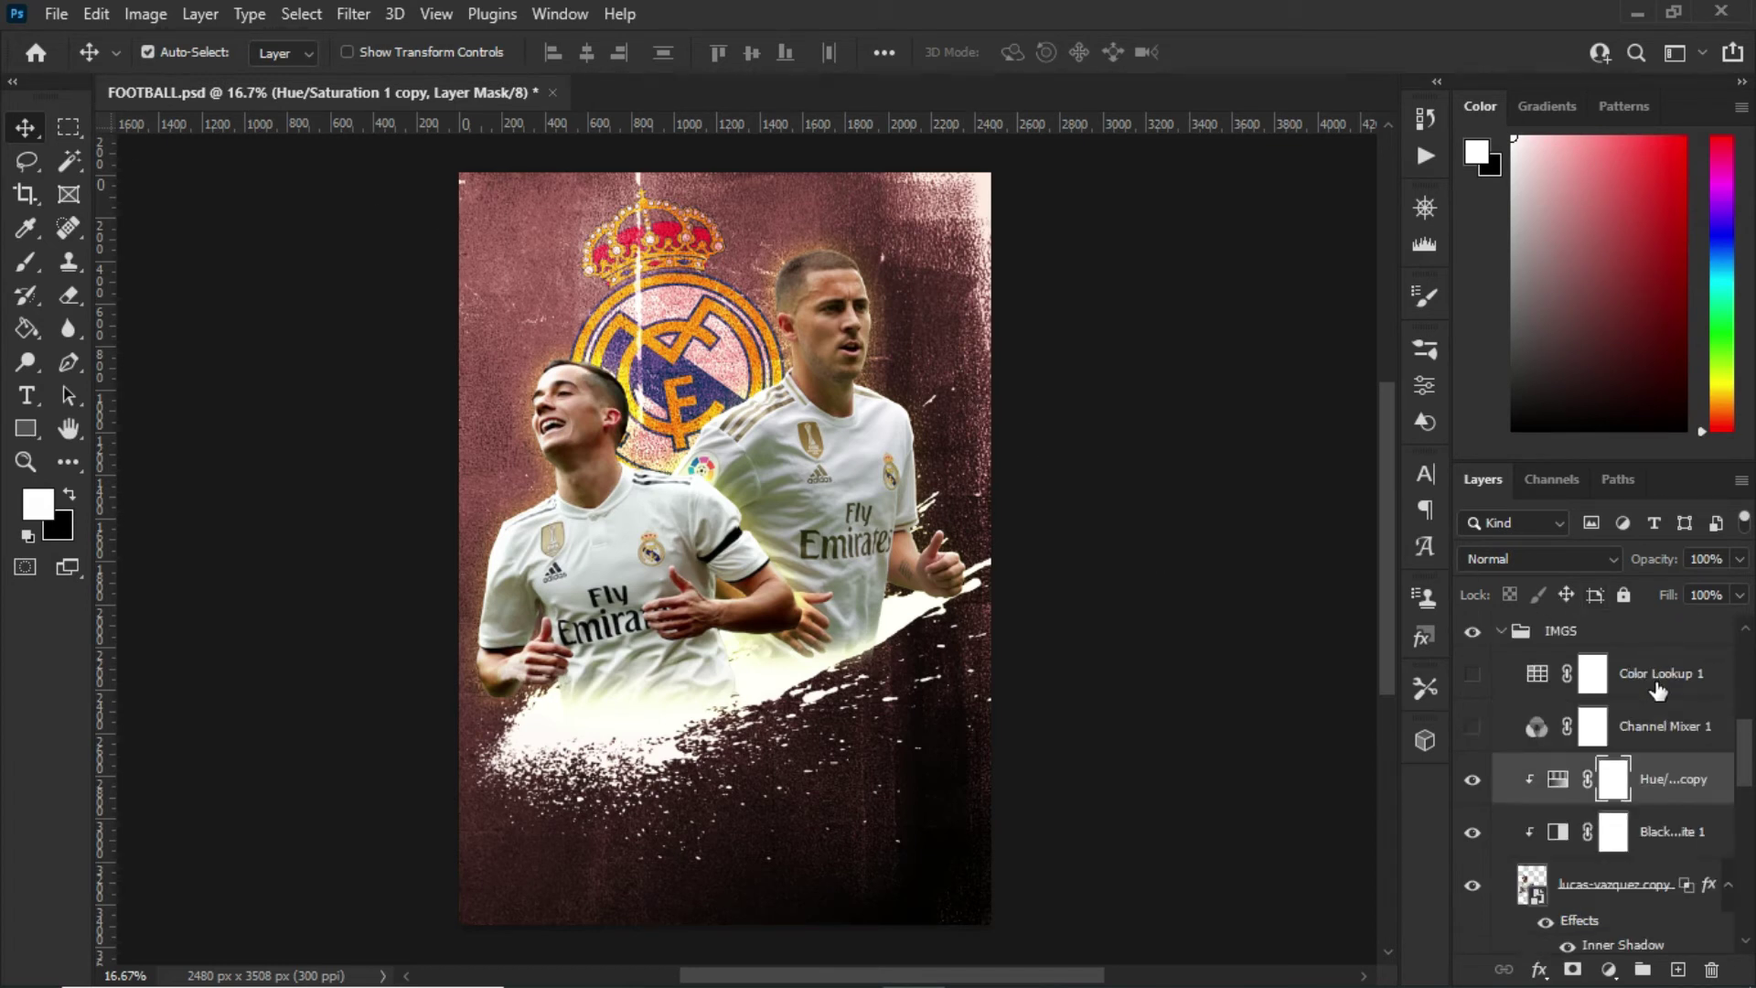
Show the Channel Mixer 1 adjustment layer in the IMGS group and check its Red output channel settings
click(1629, 730)
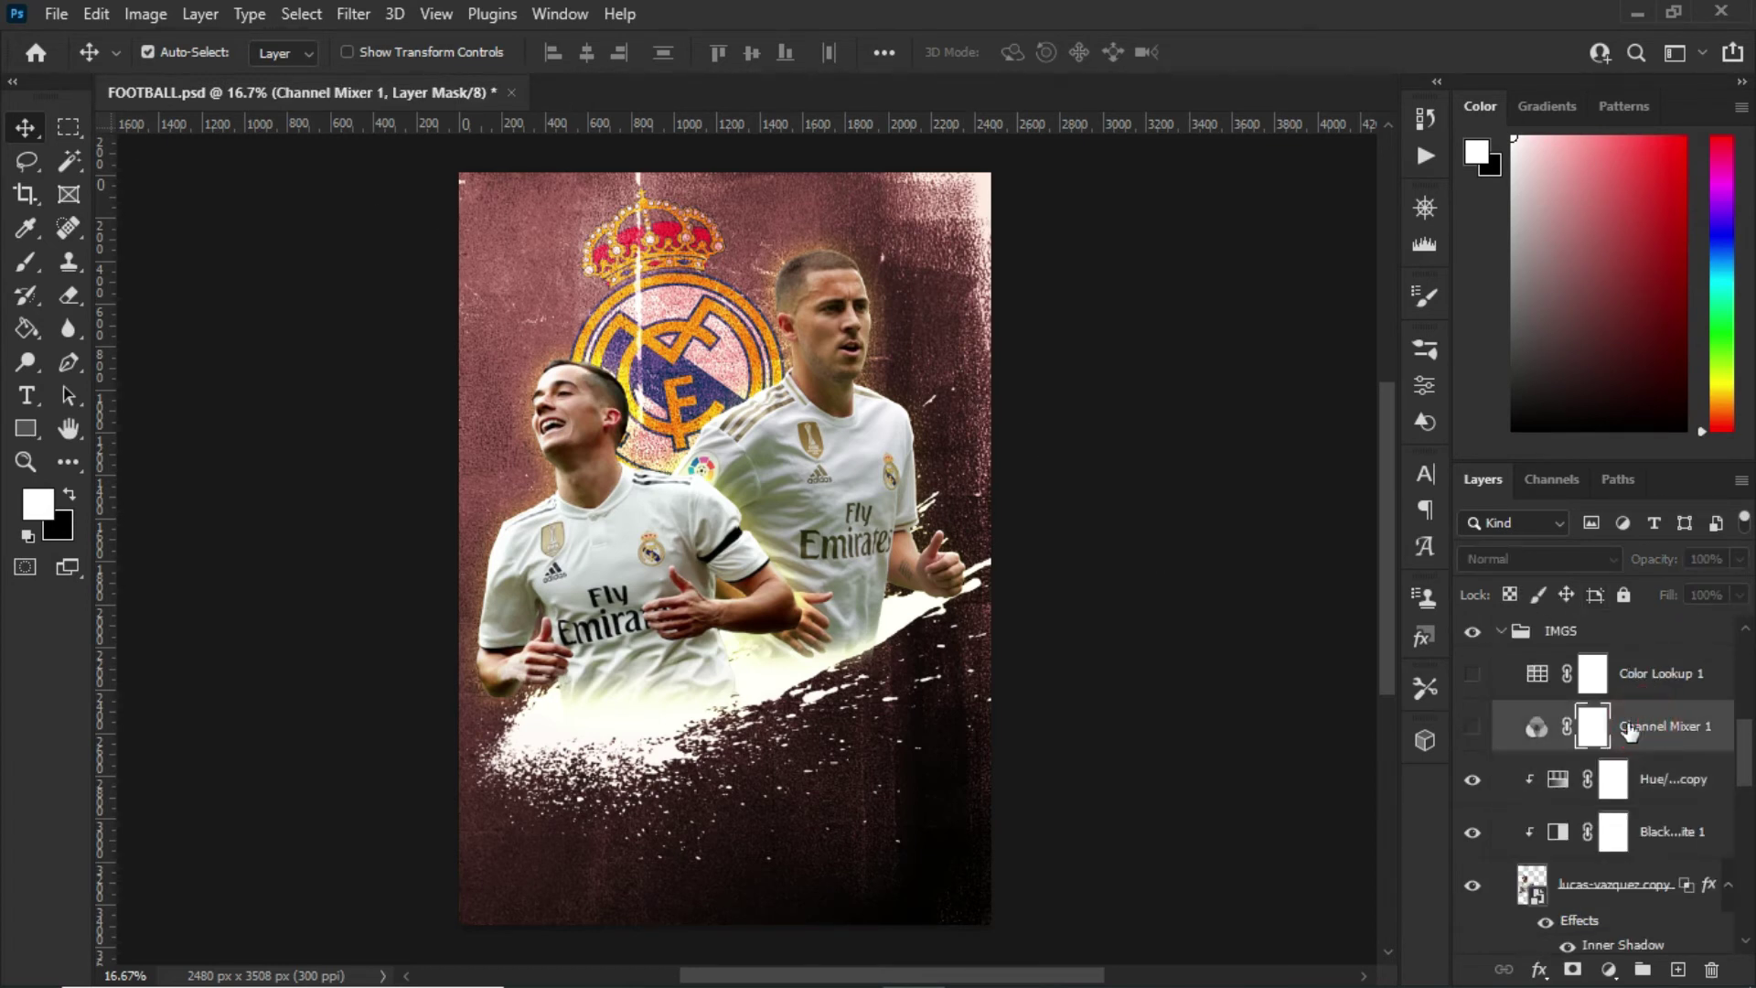
click(1469, 726)
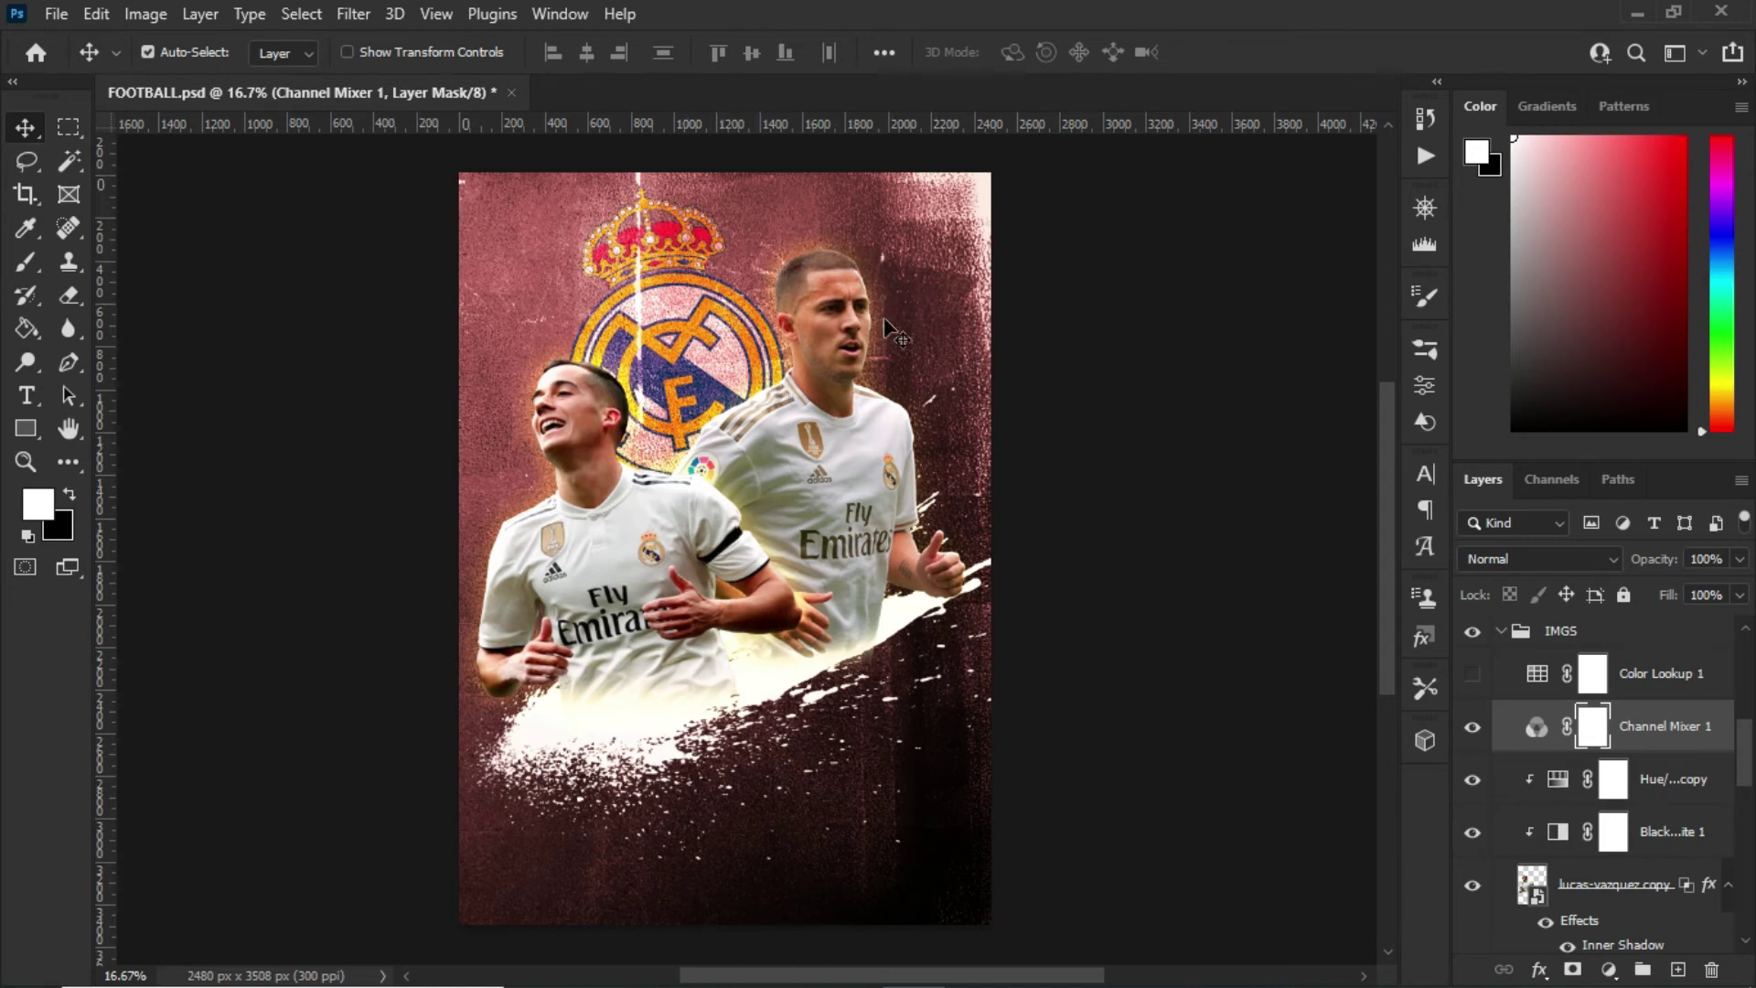
double_click(1537, 727)
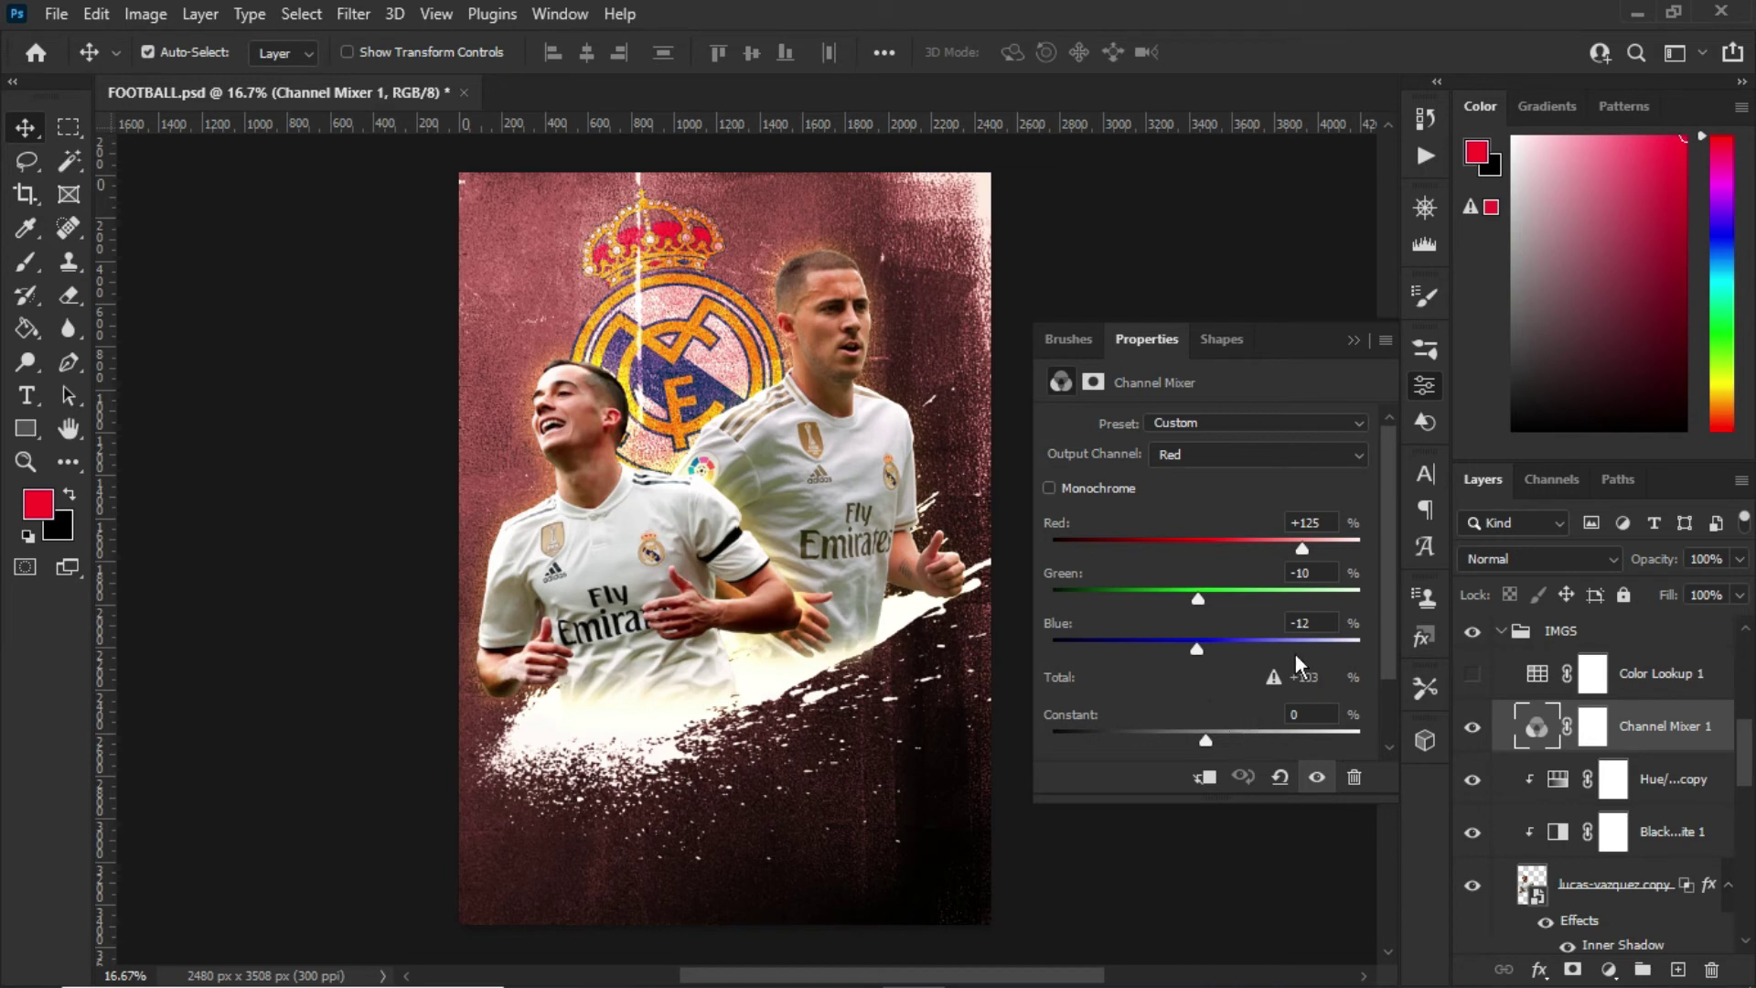
click(1352, 340)
Show the Color Lookup 1 adjustment layer above Channel Mixer 1 and check which 3DLUT file it uses
click(1635, 673)
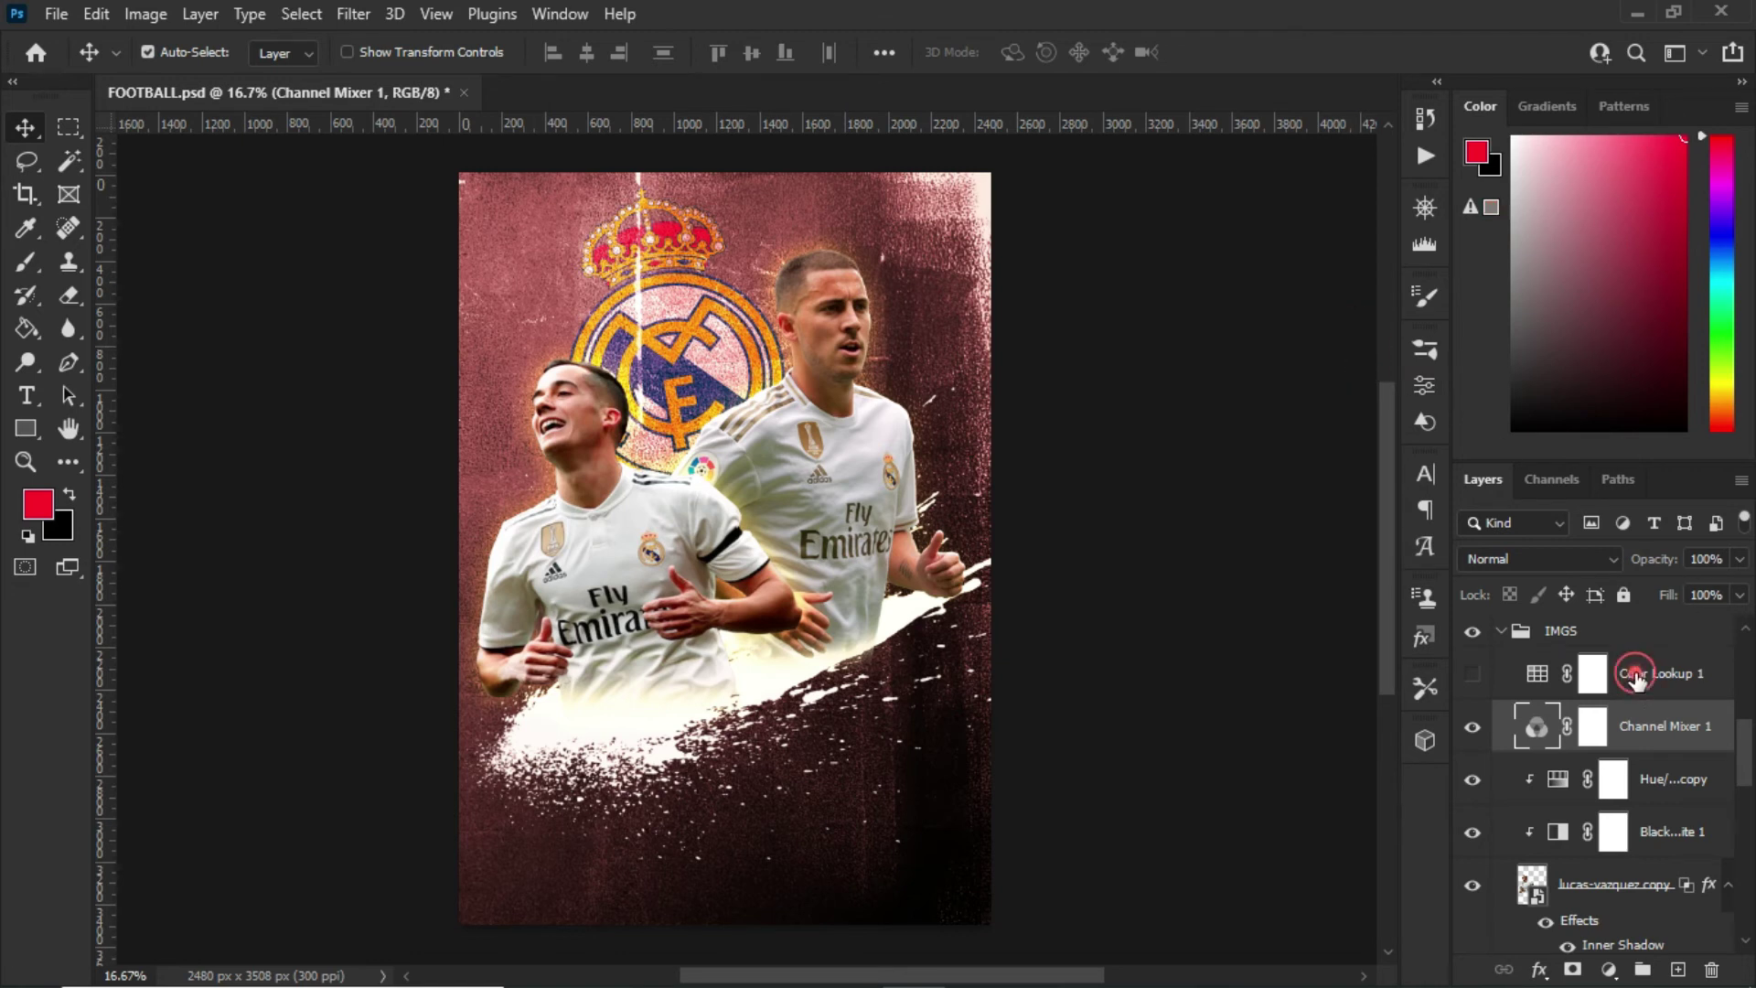
click(1474, 677)
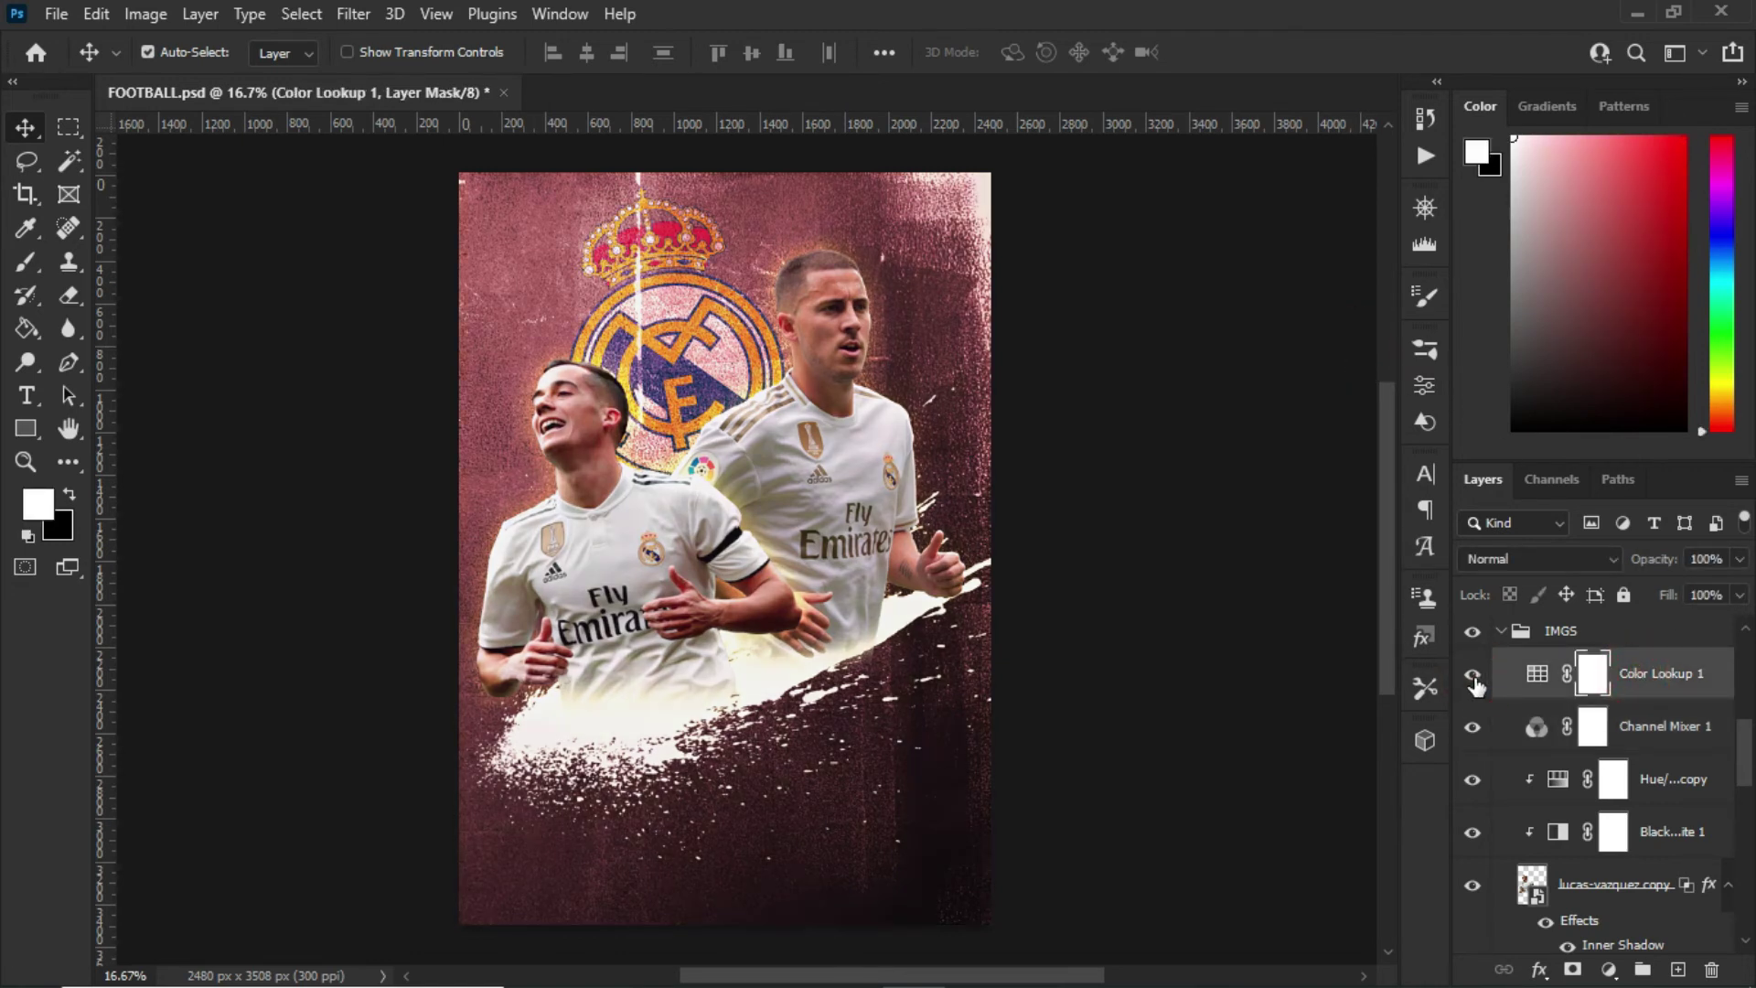
double_click(1537, 673)
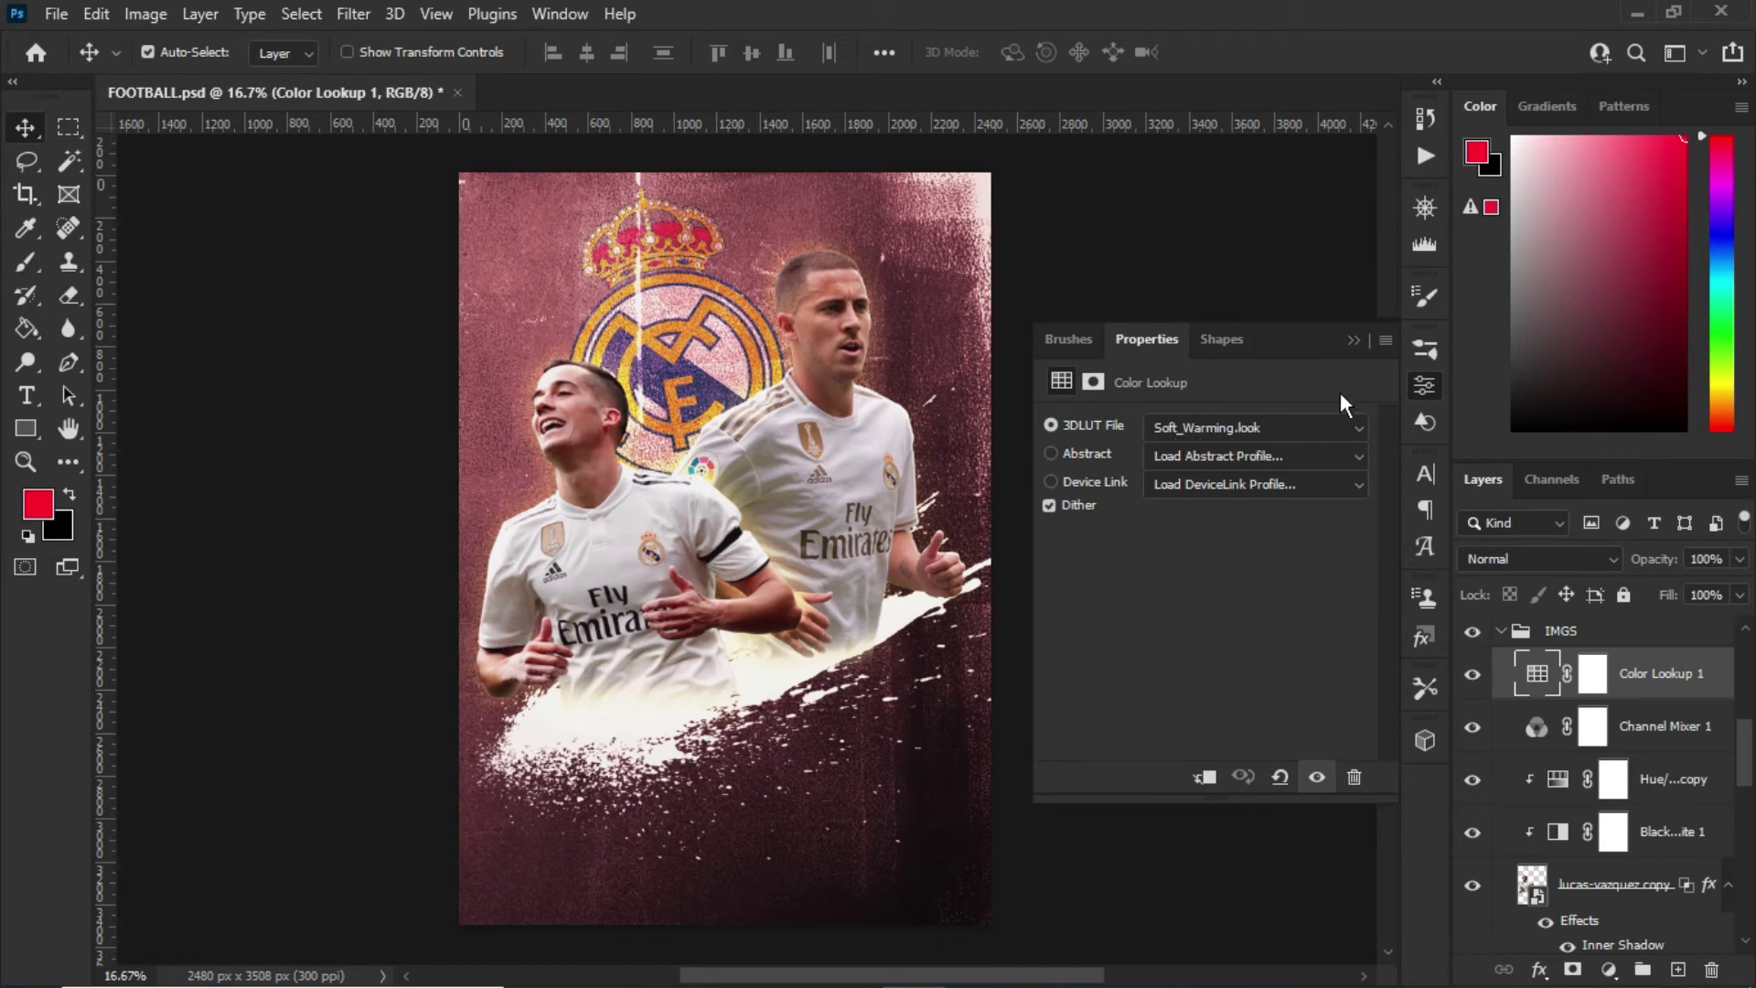
click(1353, 338)
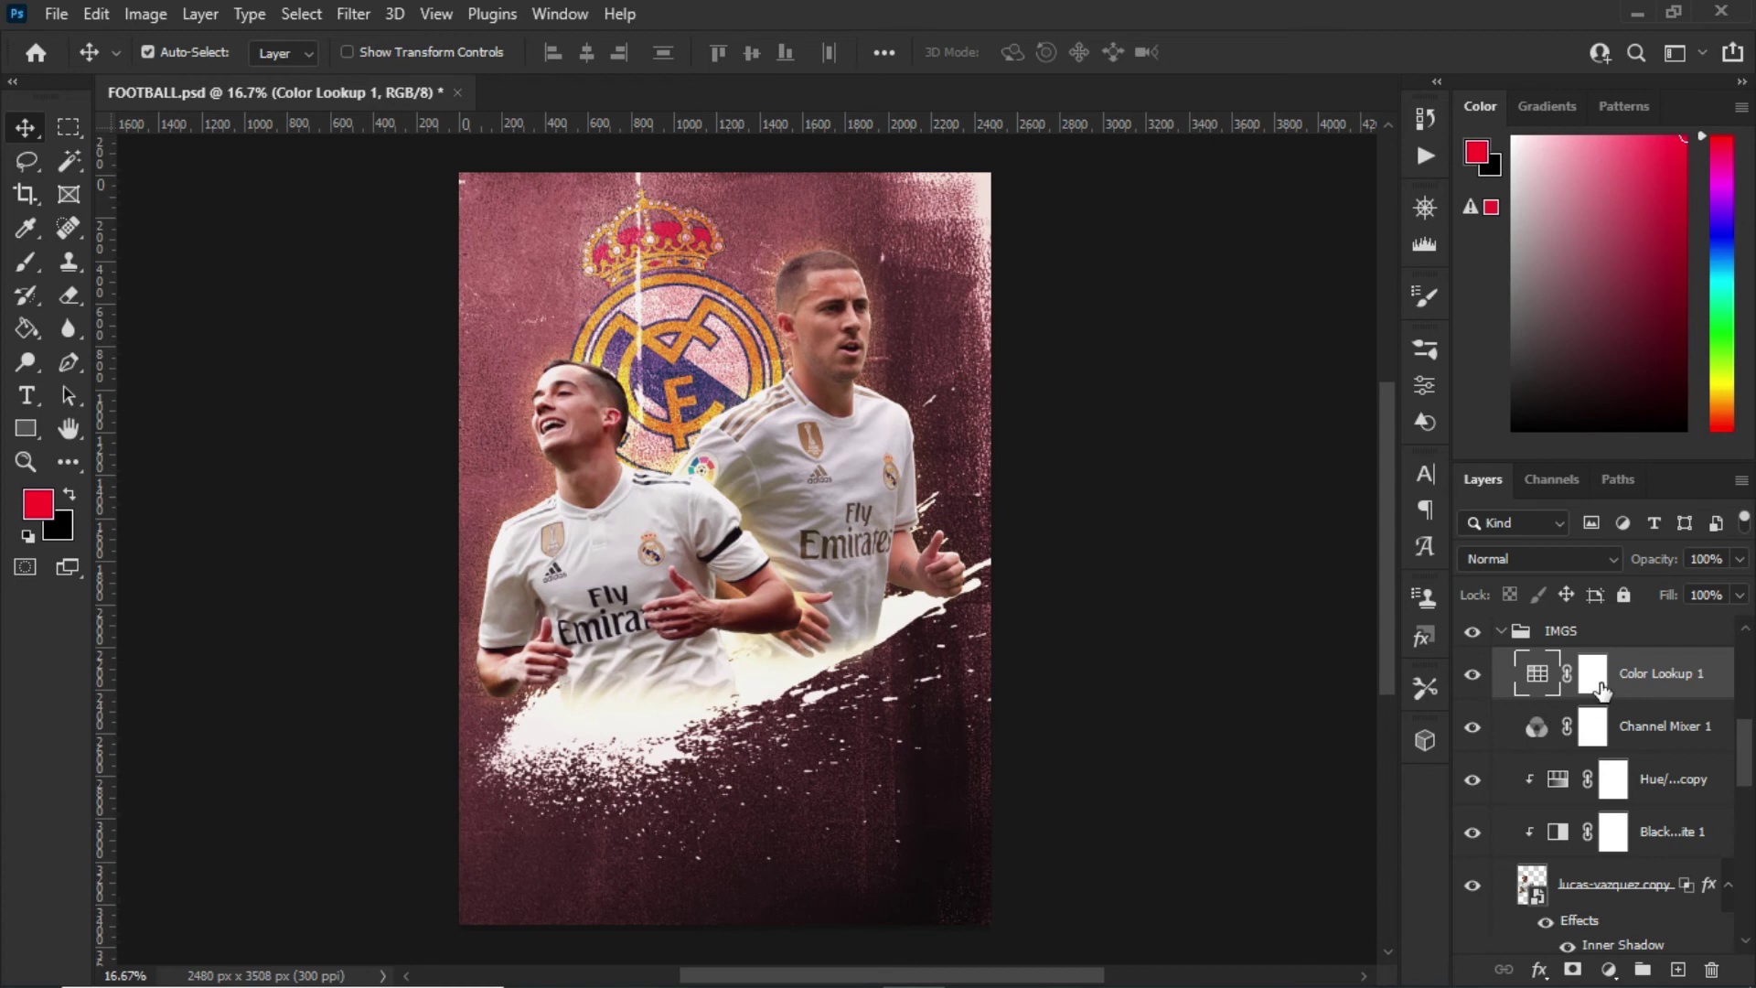
Show the Vibrance 1 and Color Balance 1 adjustment layers above the IMGS group
scroll(1600, 690, up, 3)
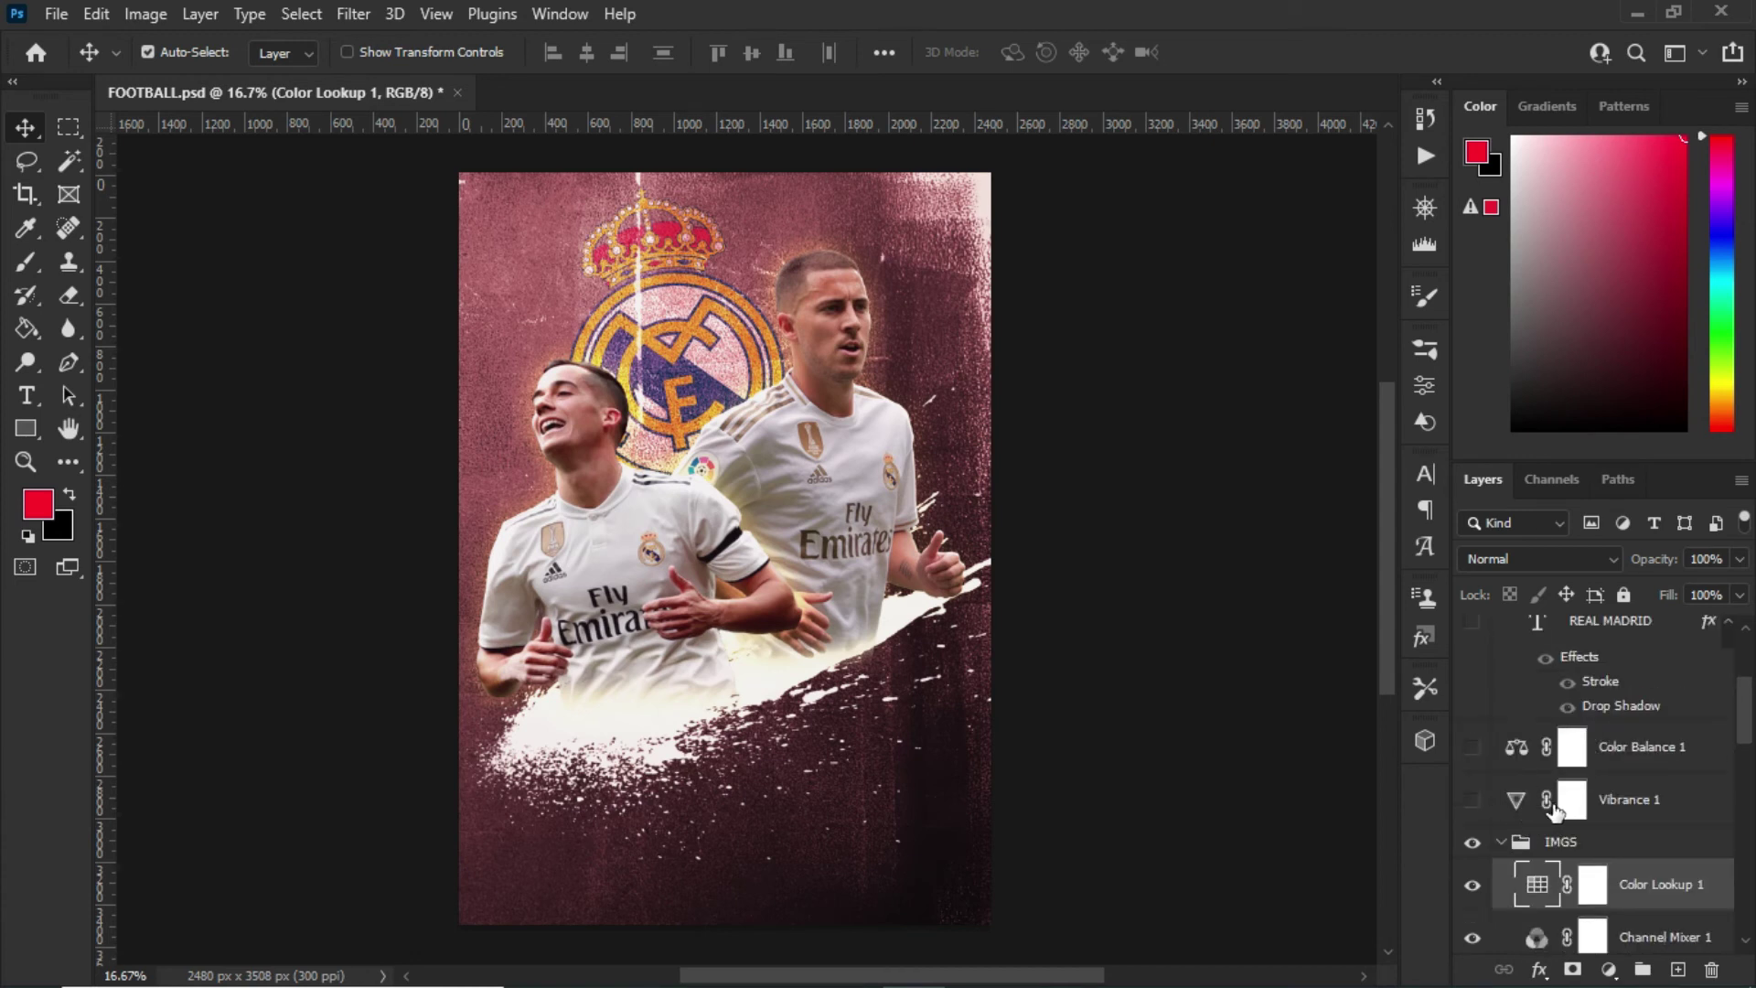
click(1473, 801)
click(1628, 729)
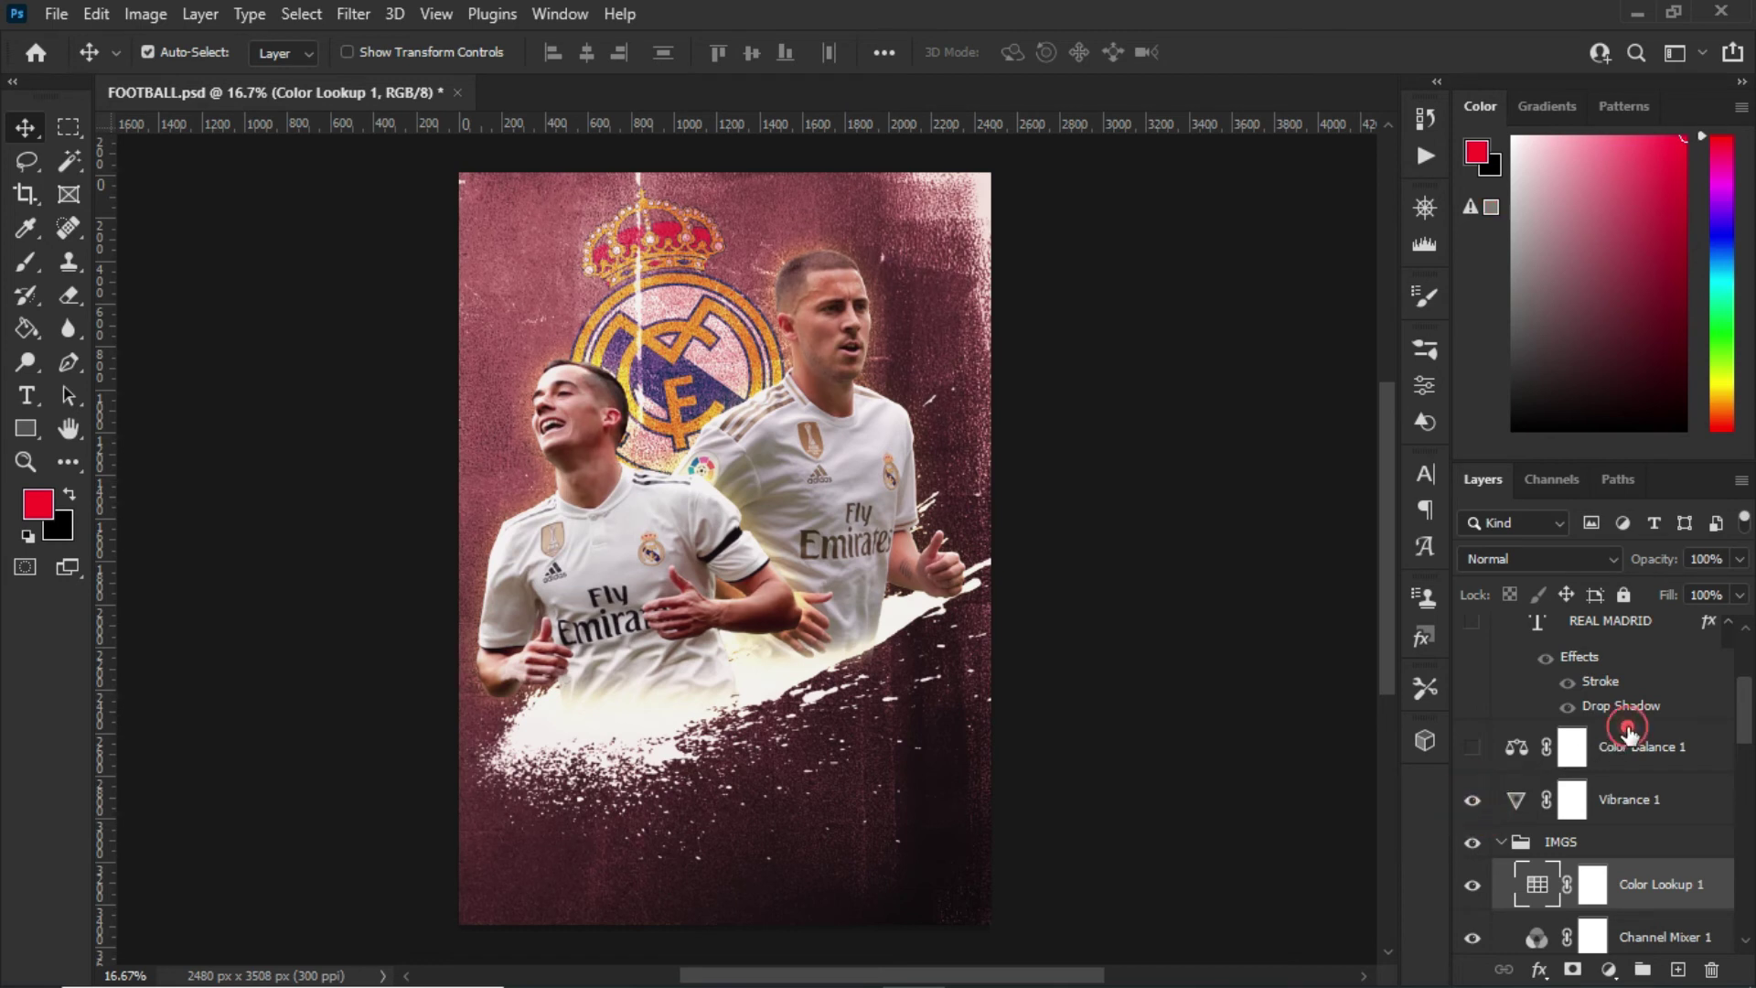
click(1630, 793)
click(1627, 757)
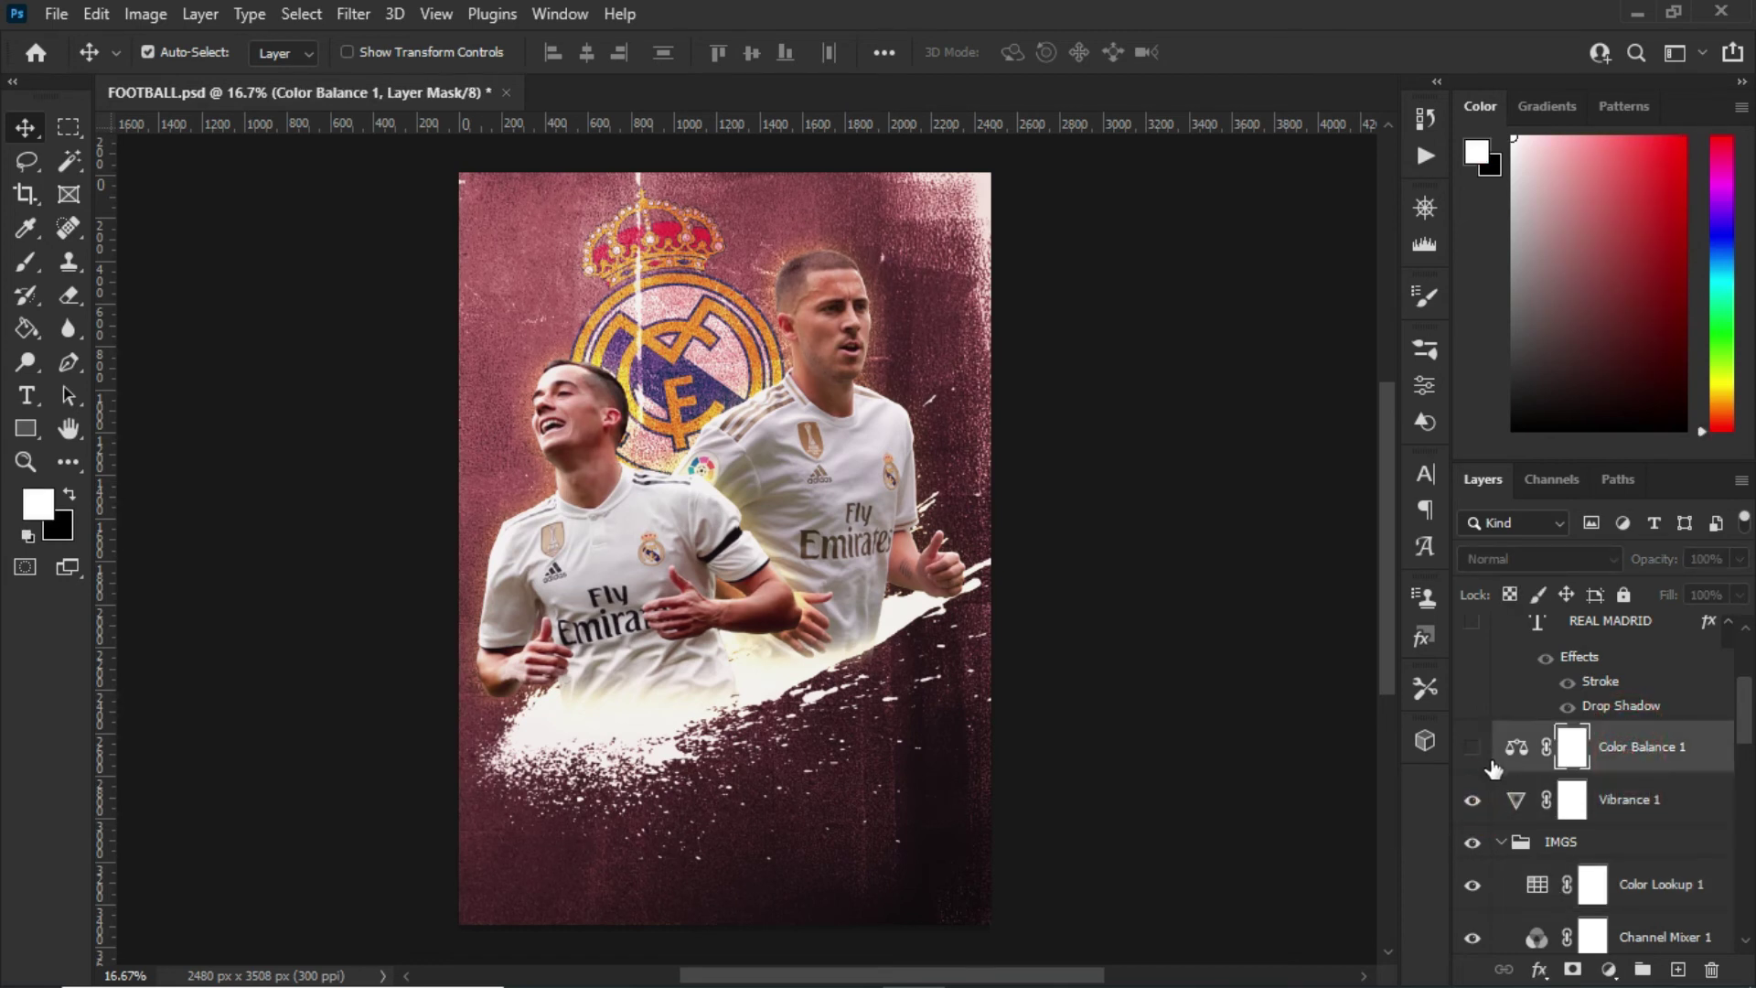
click(1473, 748)
Check the vibrance and saturation settings of the Vibrance 1 adjustment layer
click(1523, 802)
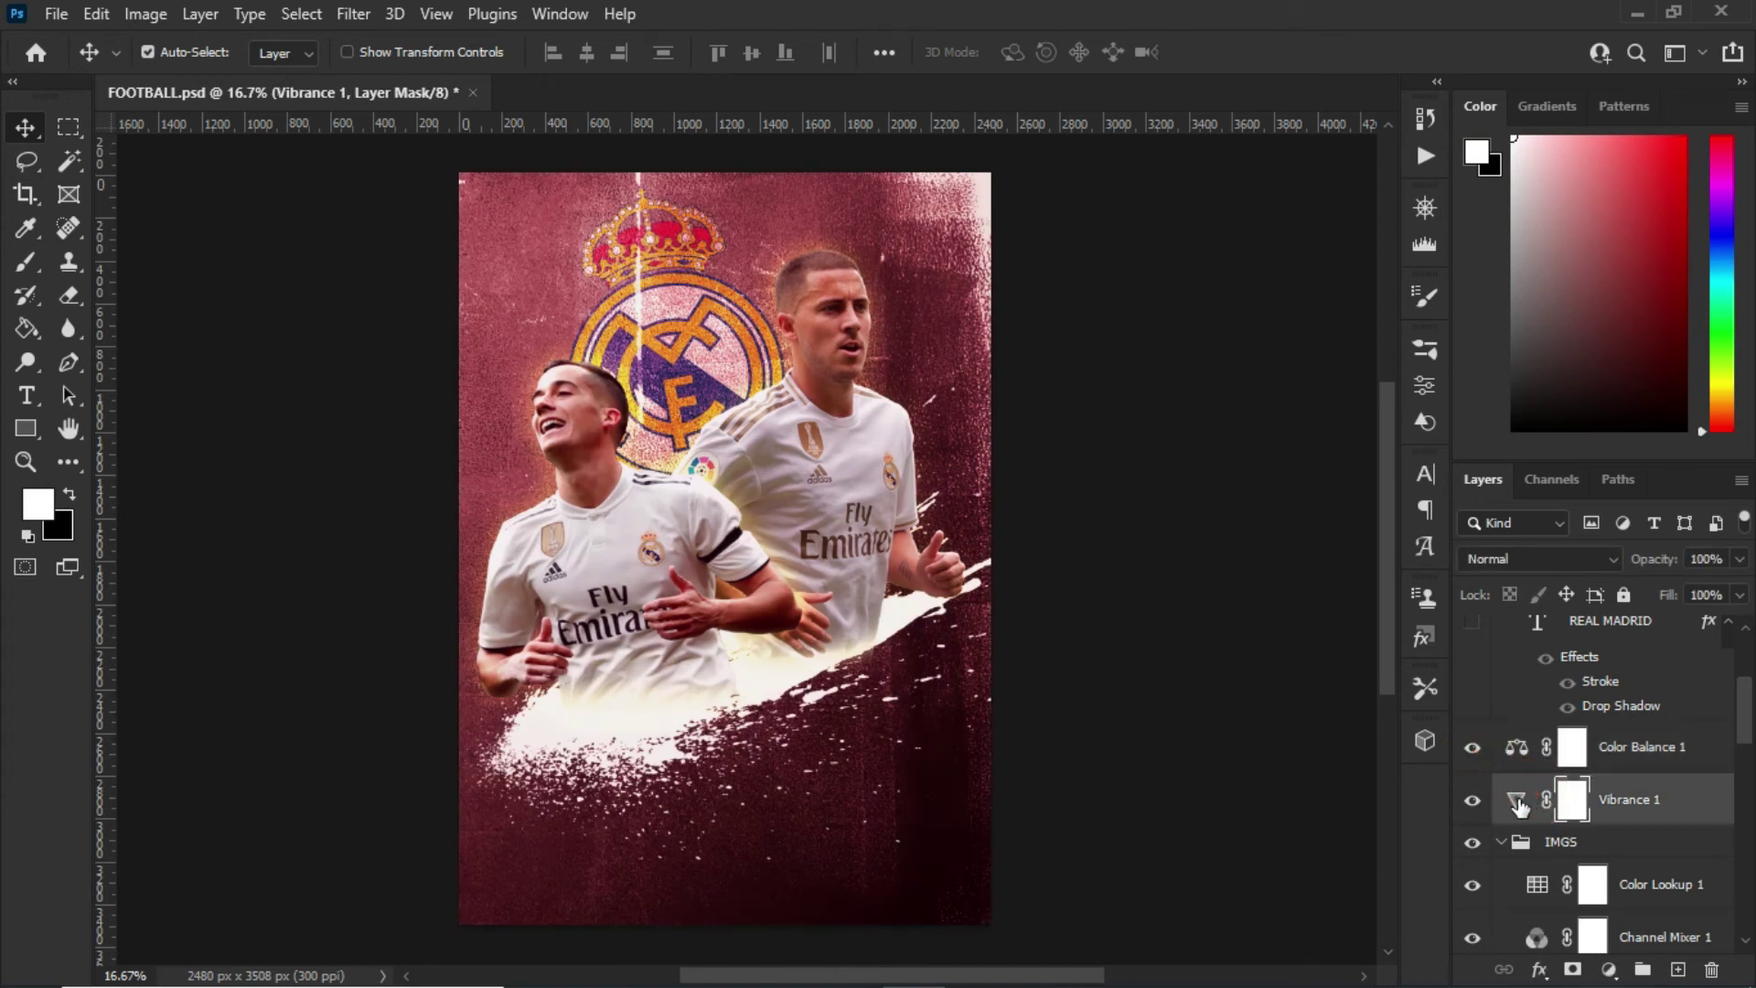
double_click(1516, 805)
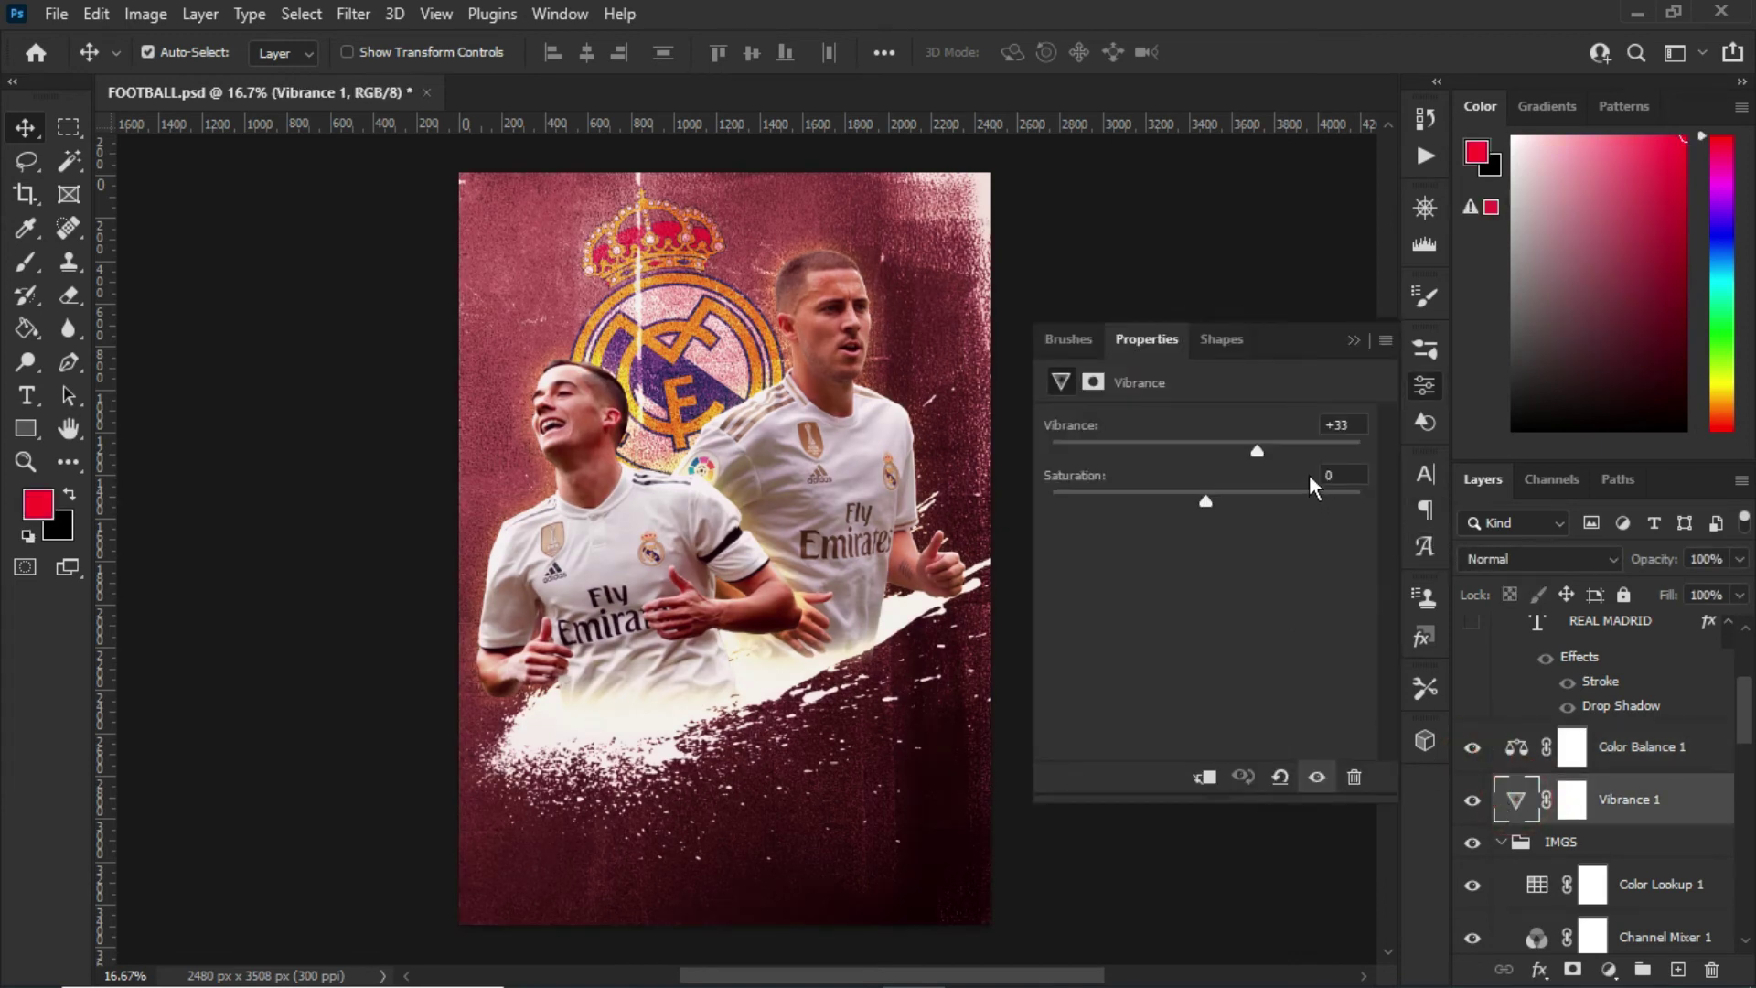
click(1350, 338)
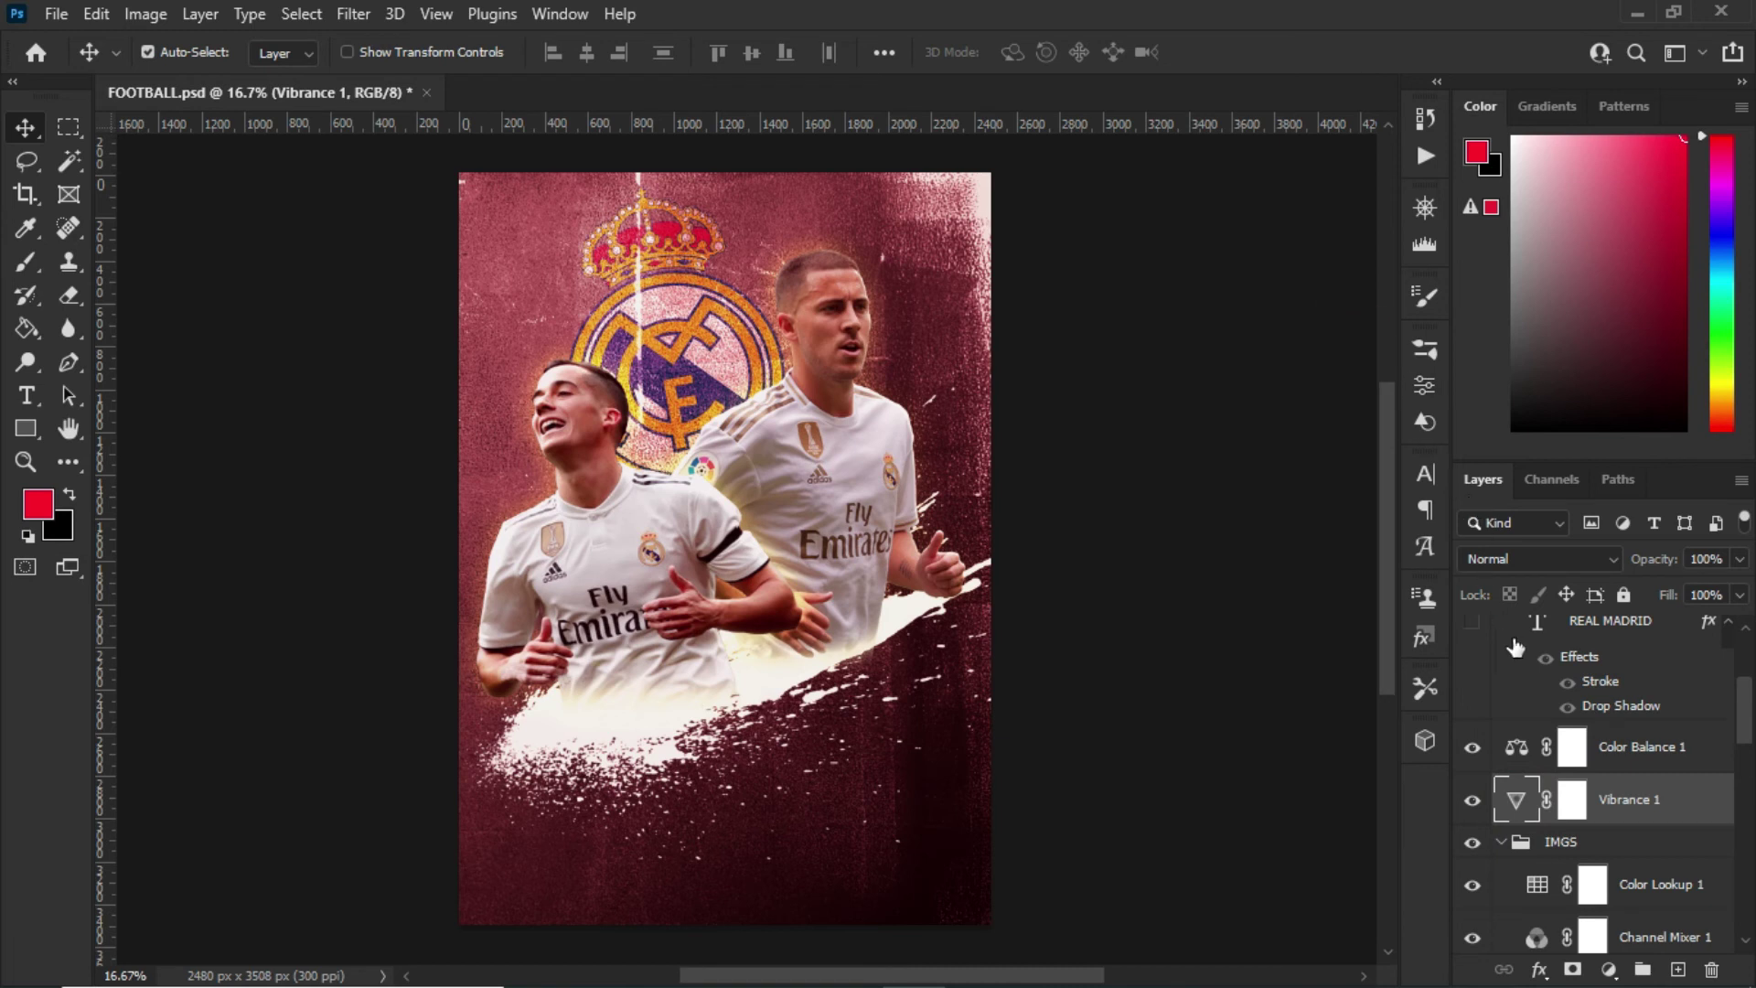
Check the Color Balance 1 adjustment's color sliders for the Shadows and Midtones tones
click(1601, 759)
double_click(1516, 746)
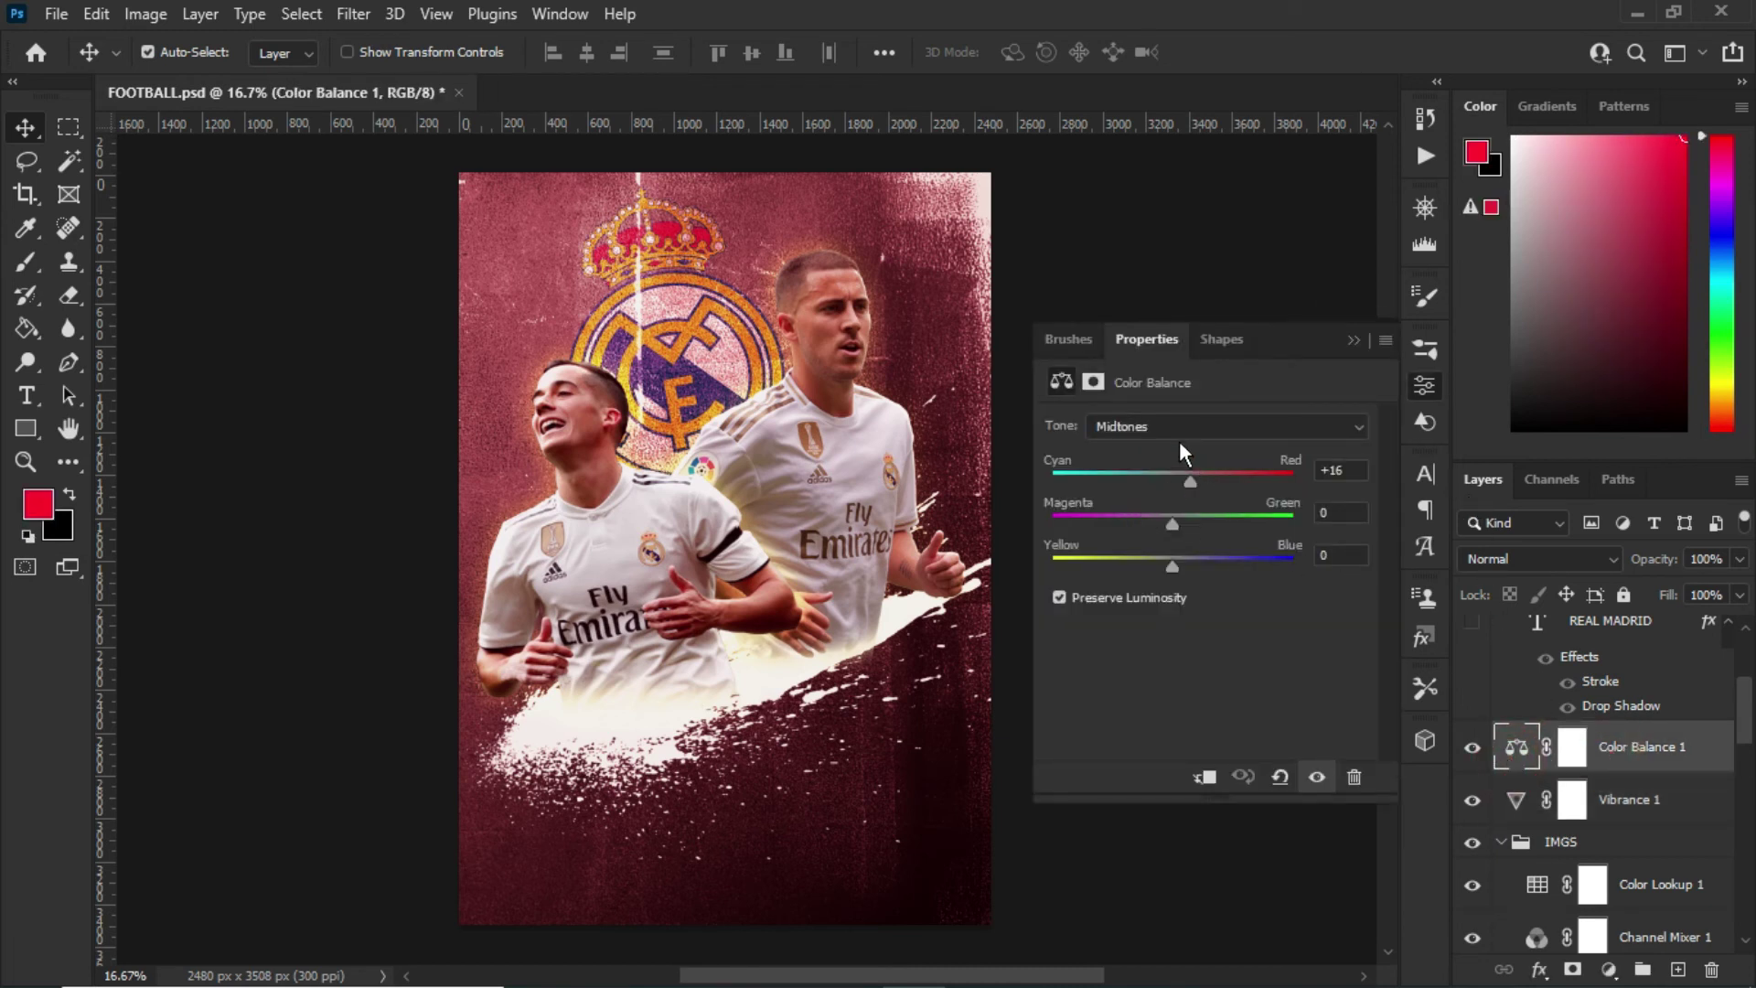
click(1259, 419)
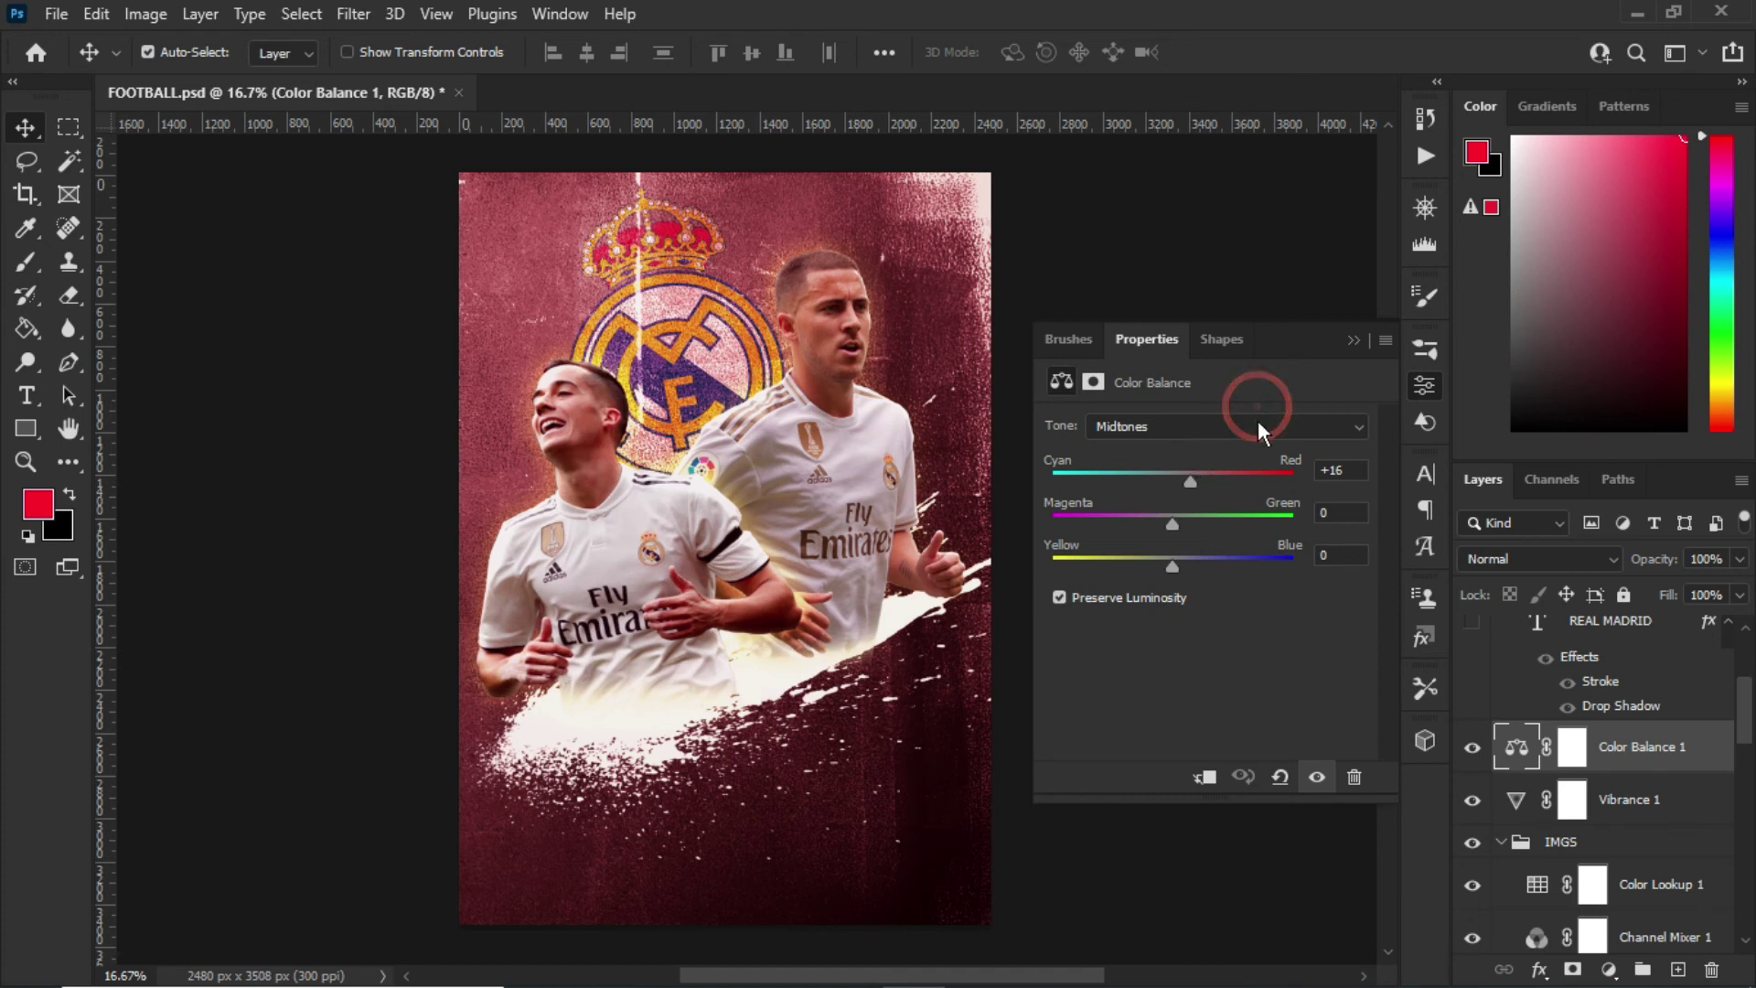
click(1231, 450)
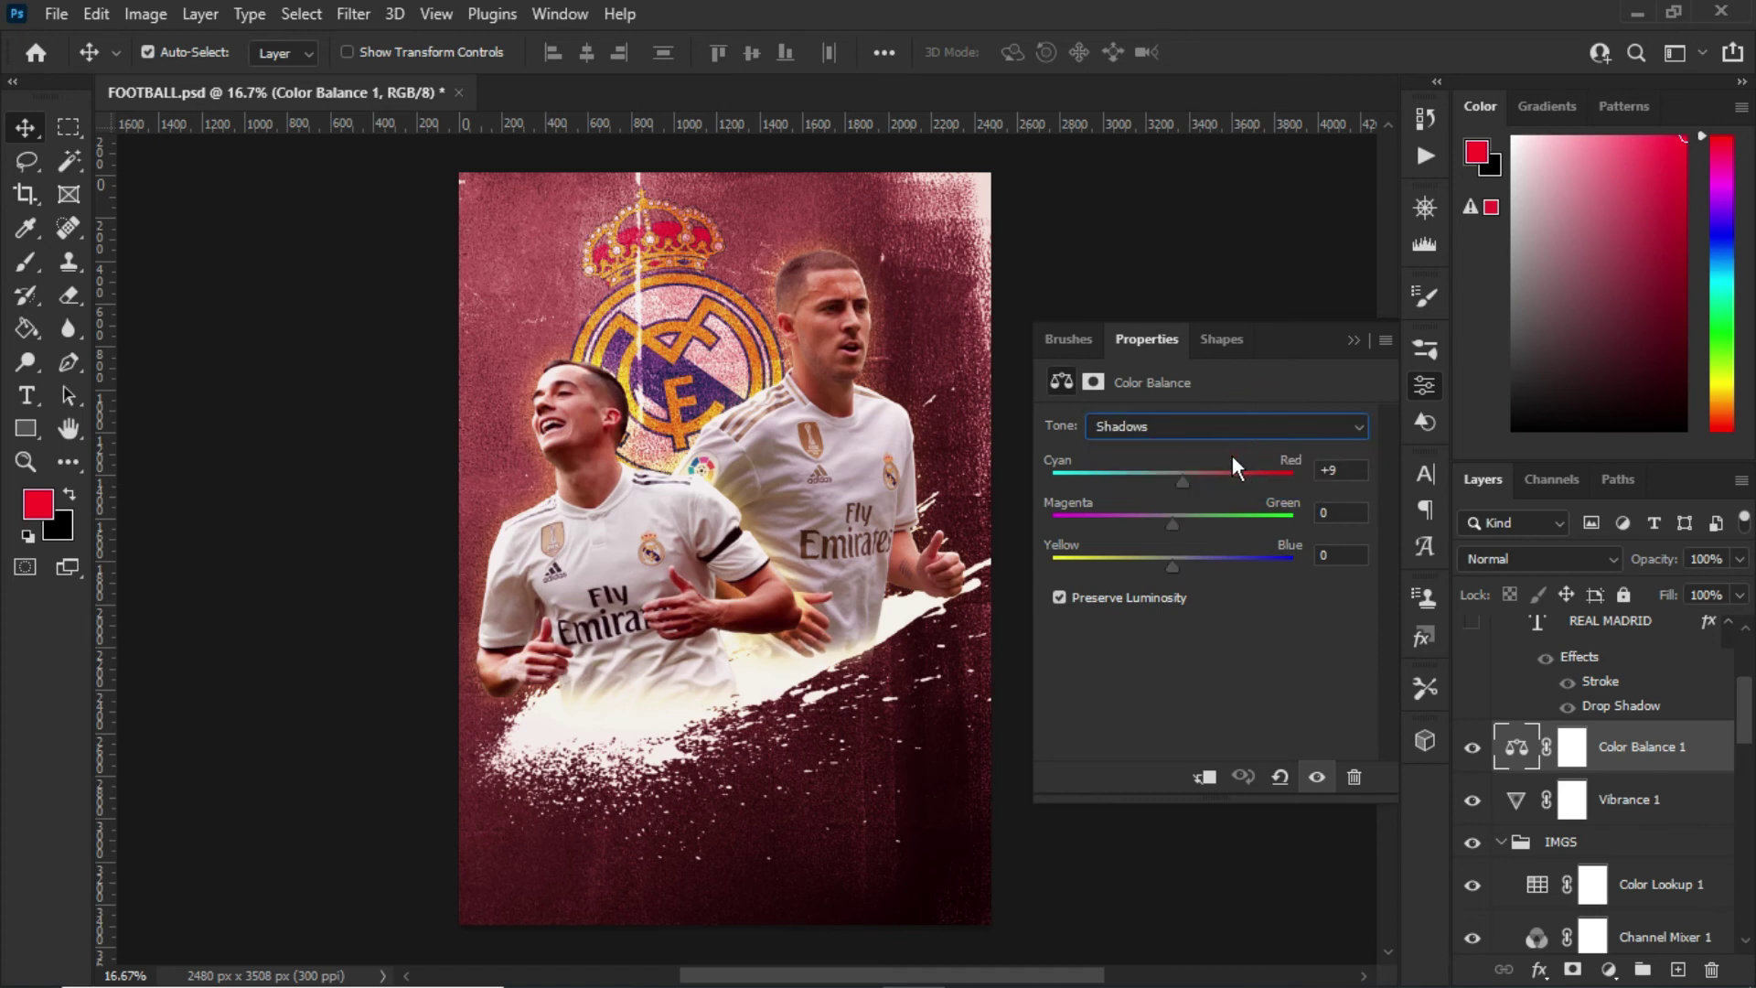
click(1314, 425)
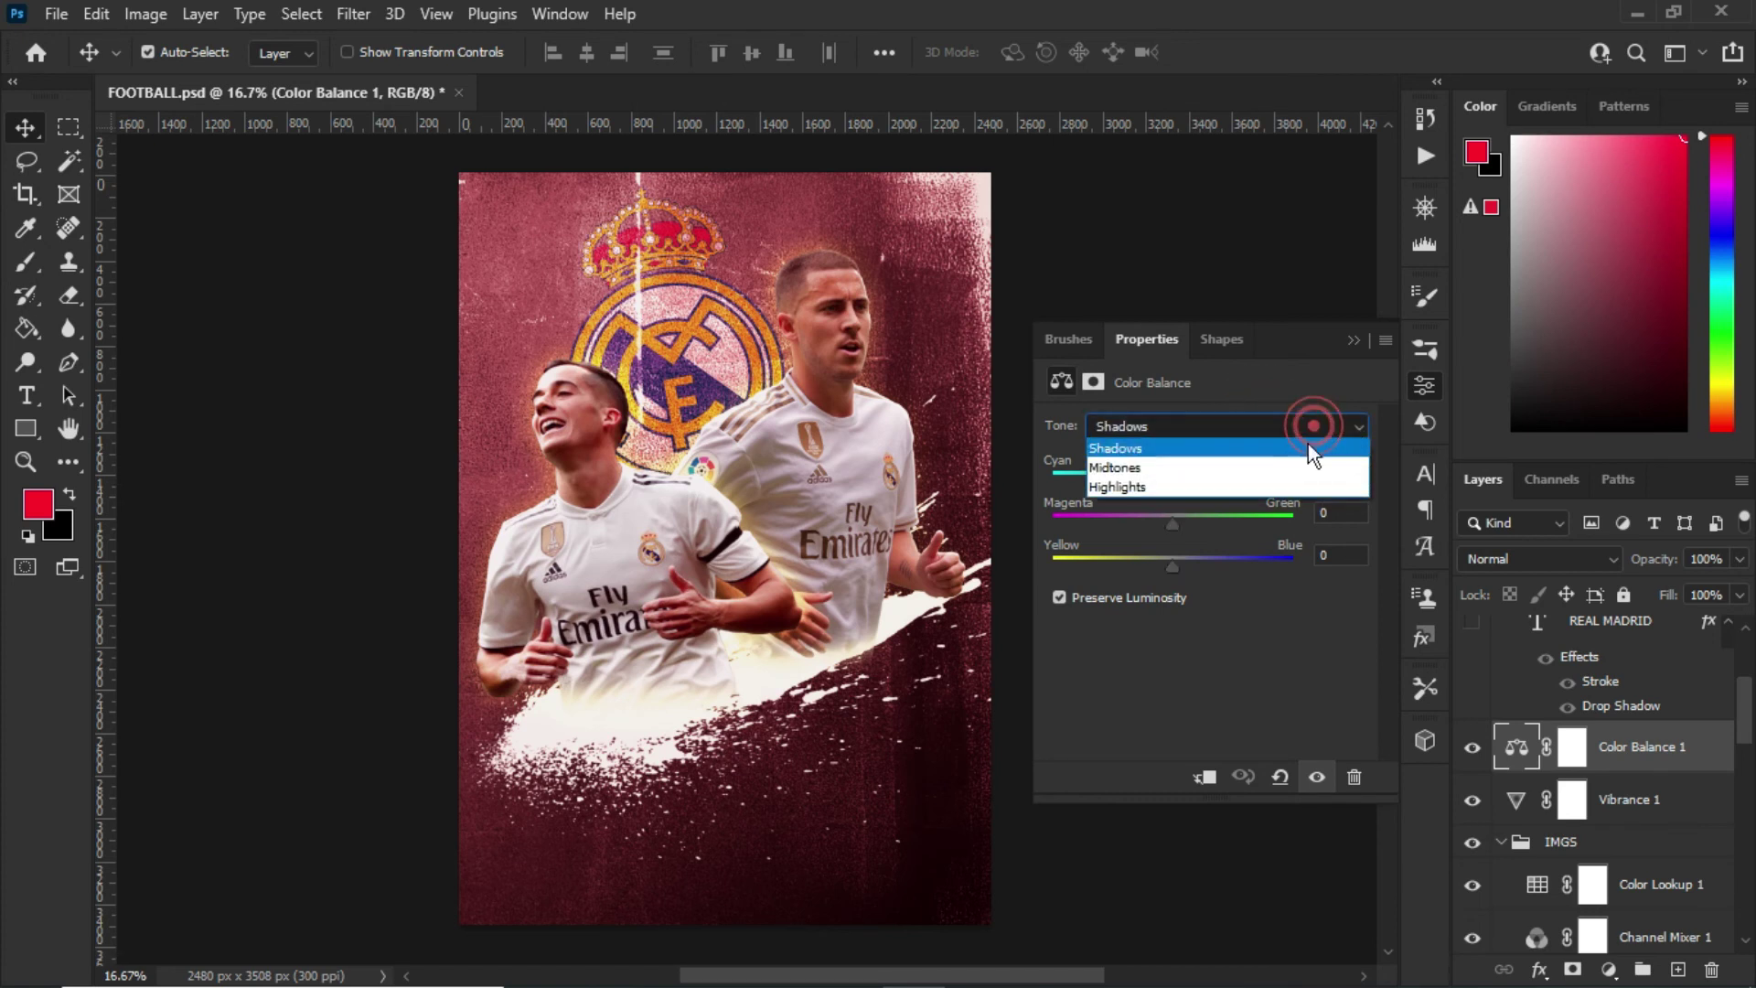
click(1260, 470)
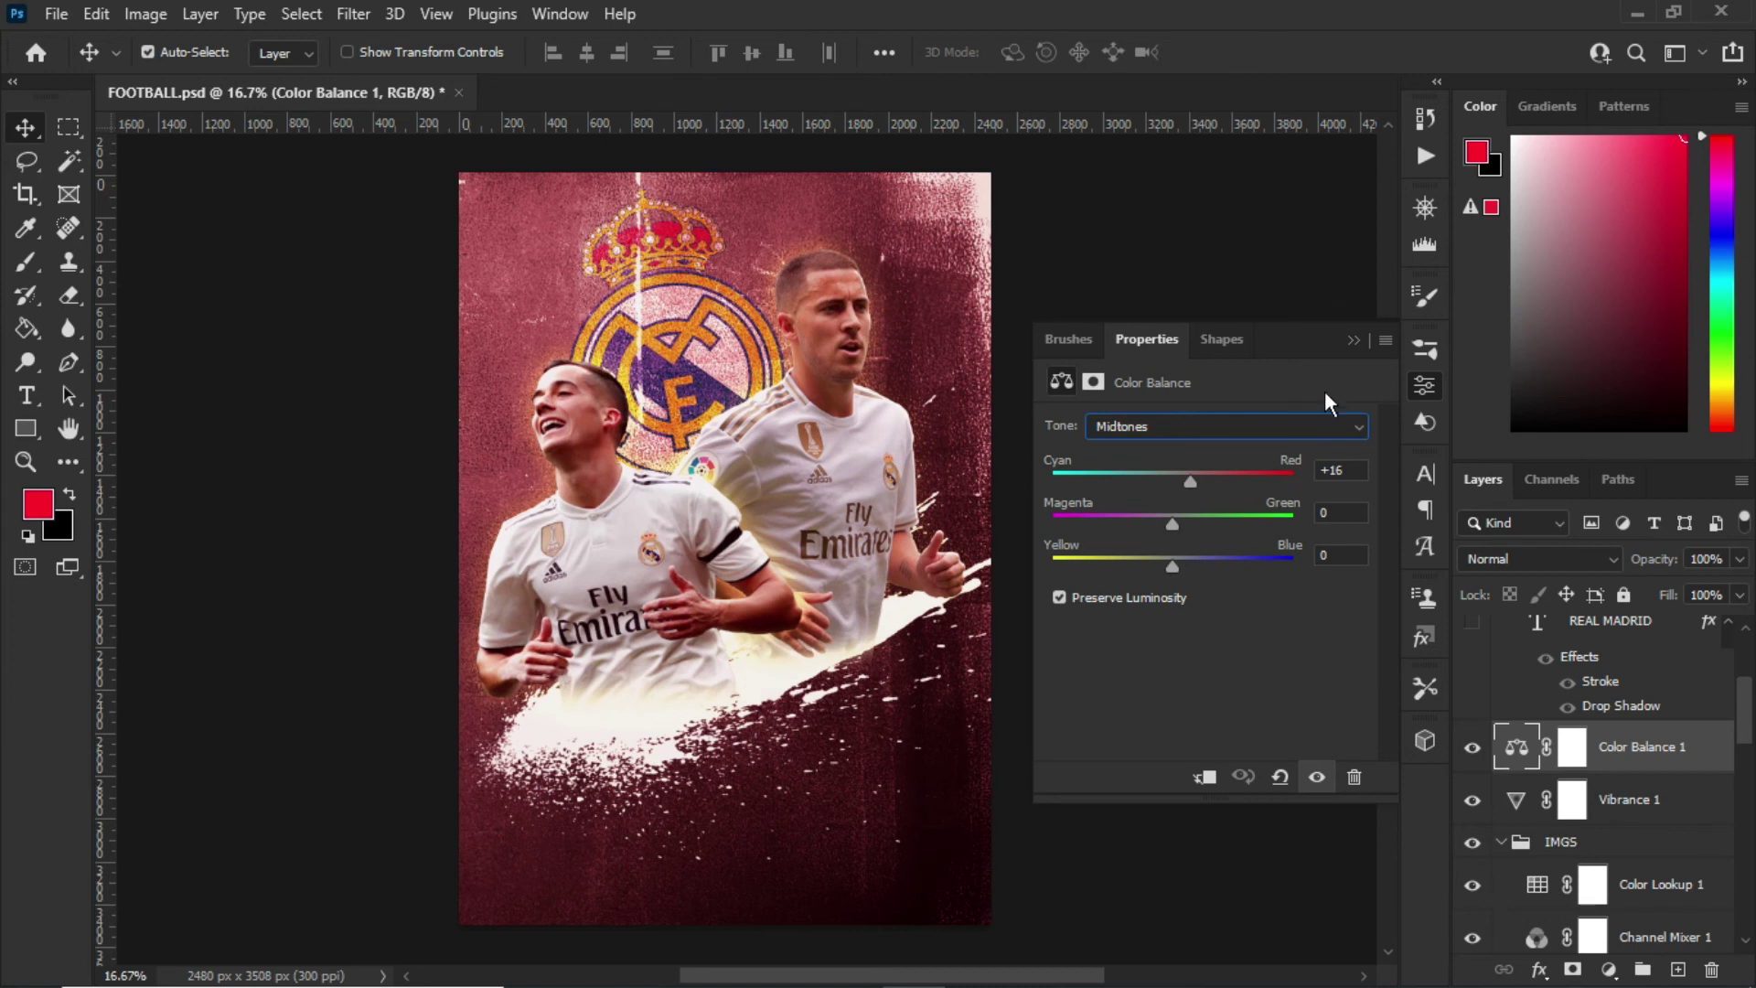
click(1348, 343)
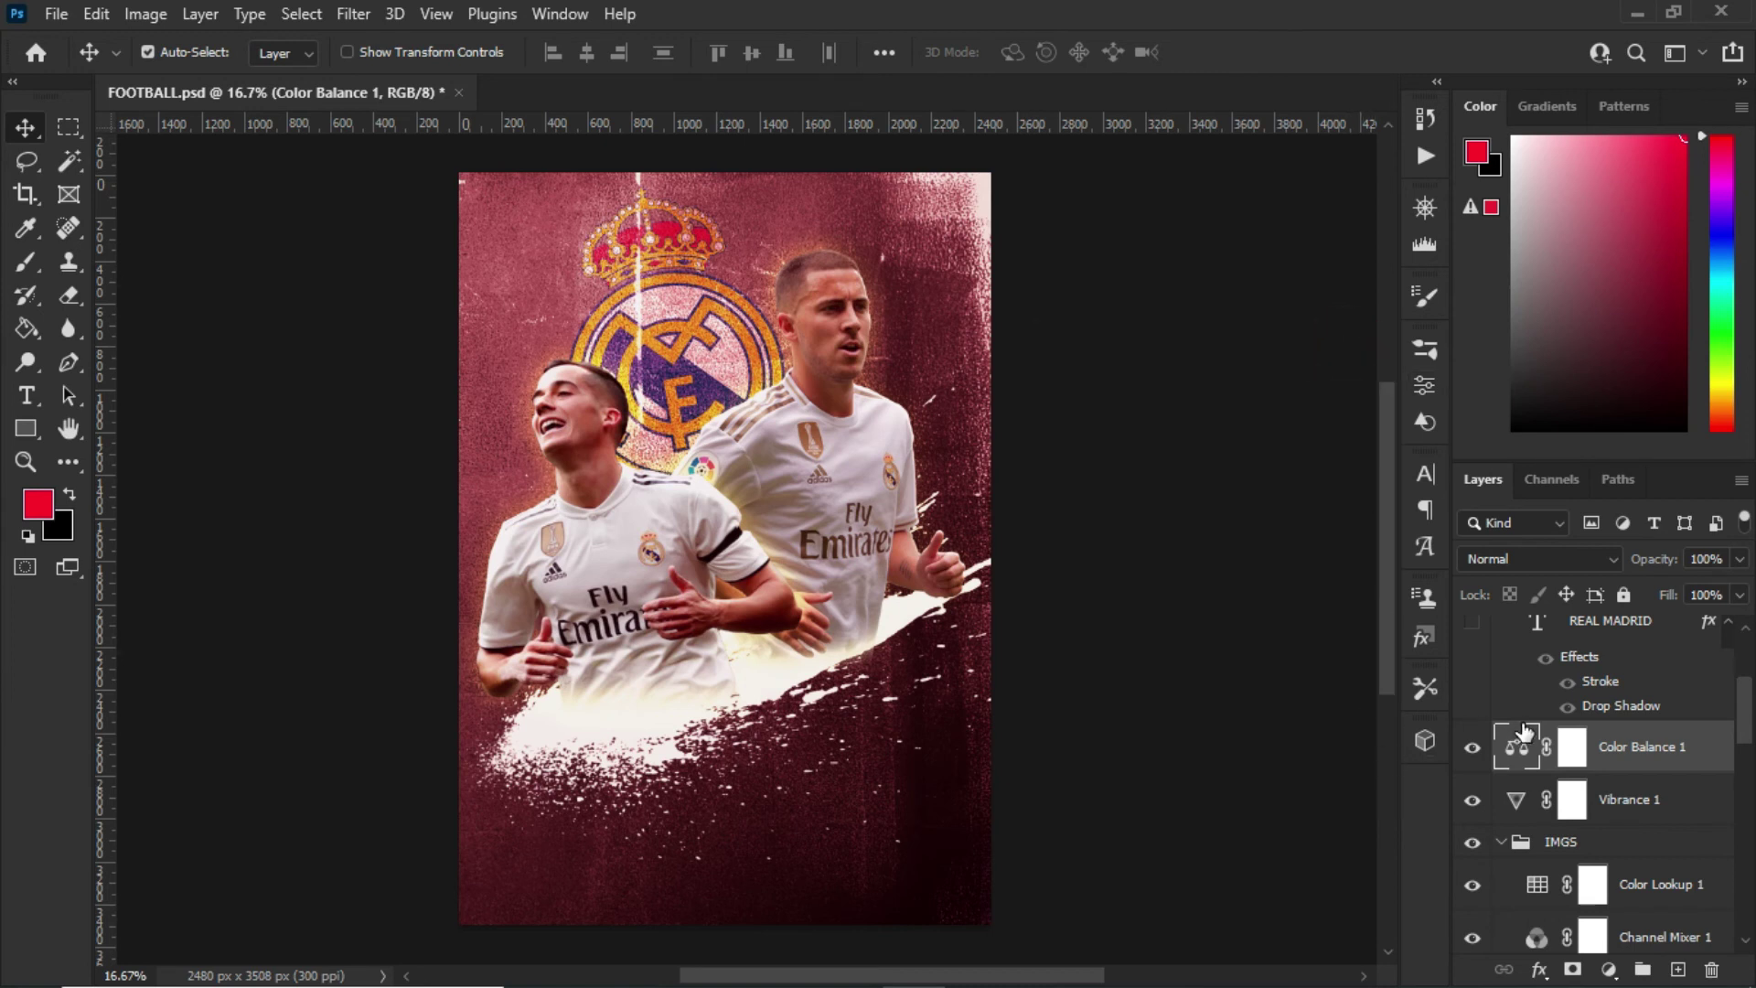
Show the FOOTBALL CLUB, Lorem ipsum and REAL MADRID text layers in the TEXT group
scroll(1557, 701, up, 3)
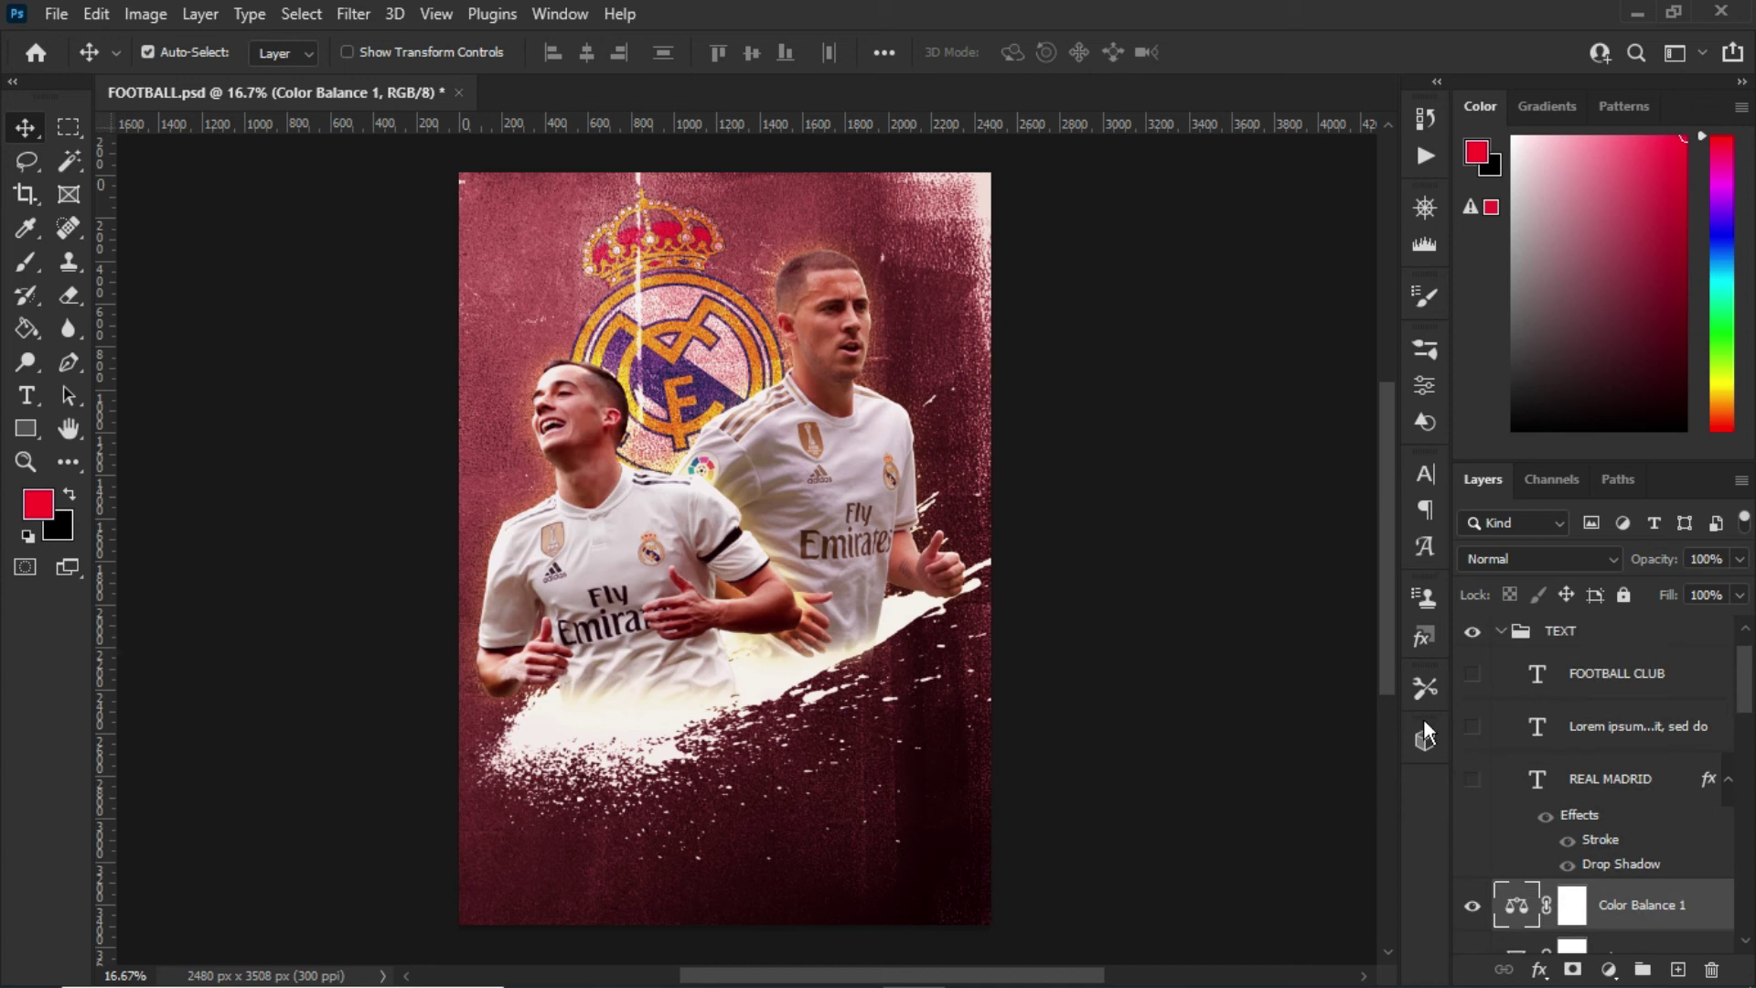
click(1472, 674)
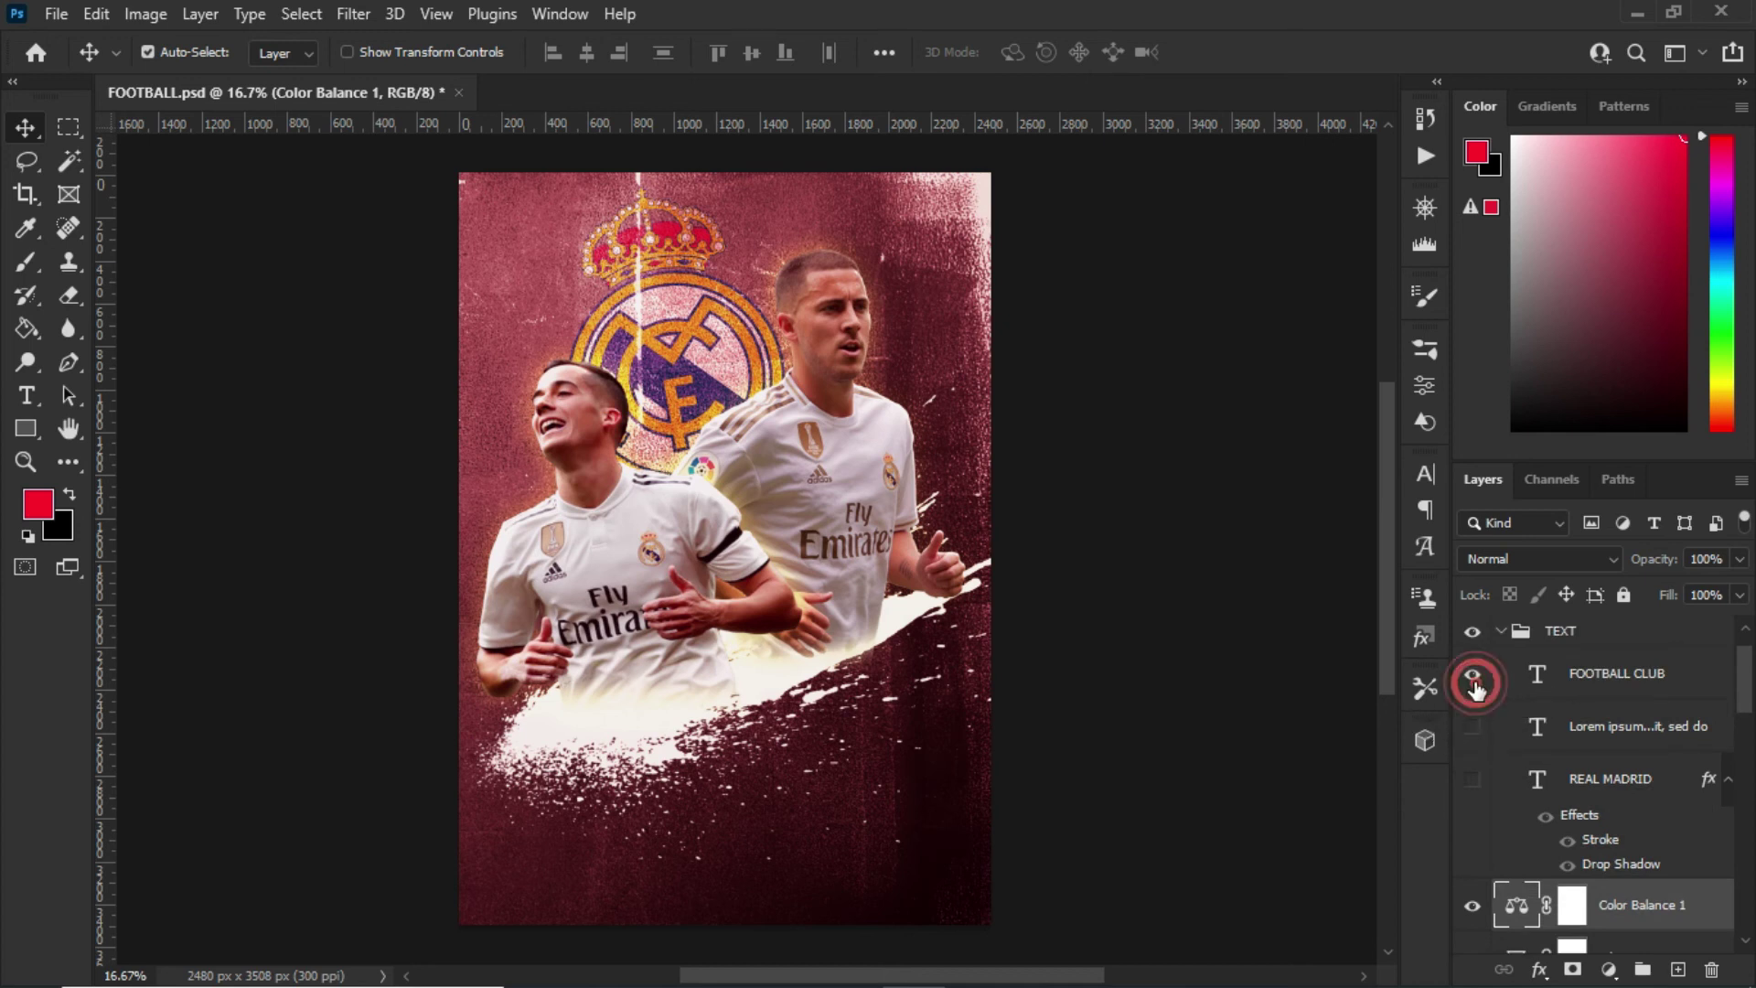
click(1472, 726)
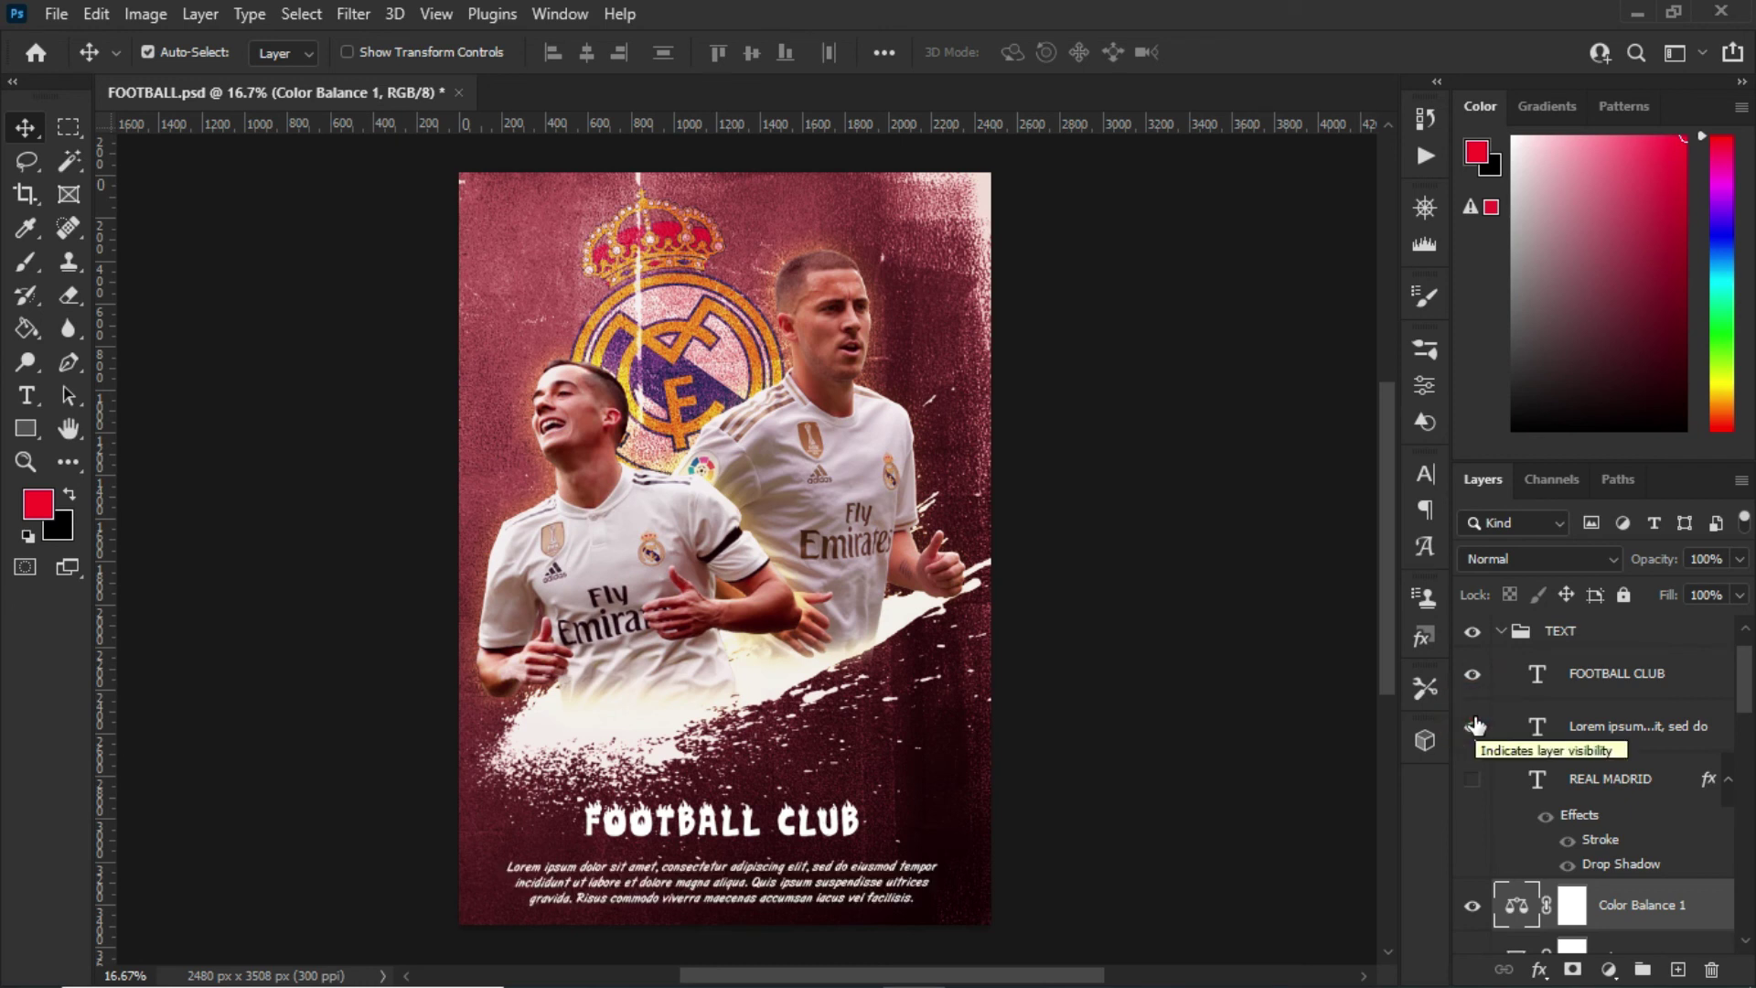
click(1475, 780)
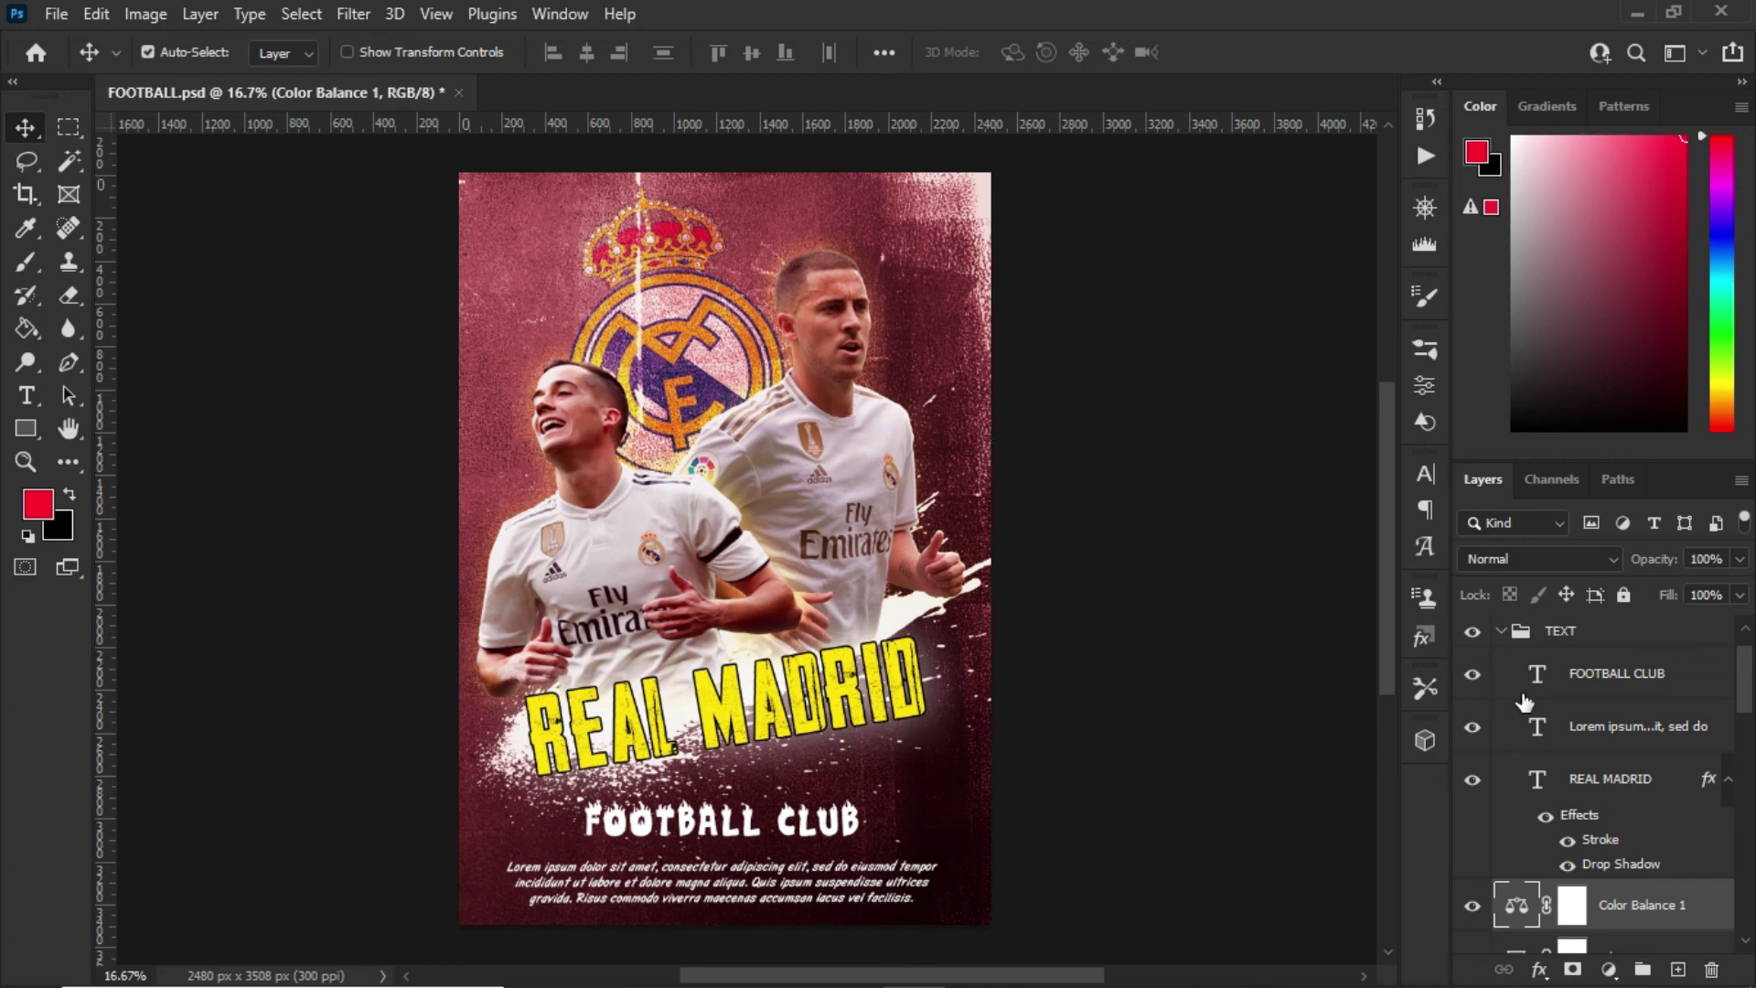
scroll(1521, 667, down, 3)
scroll(1521, 667, down, 5)
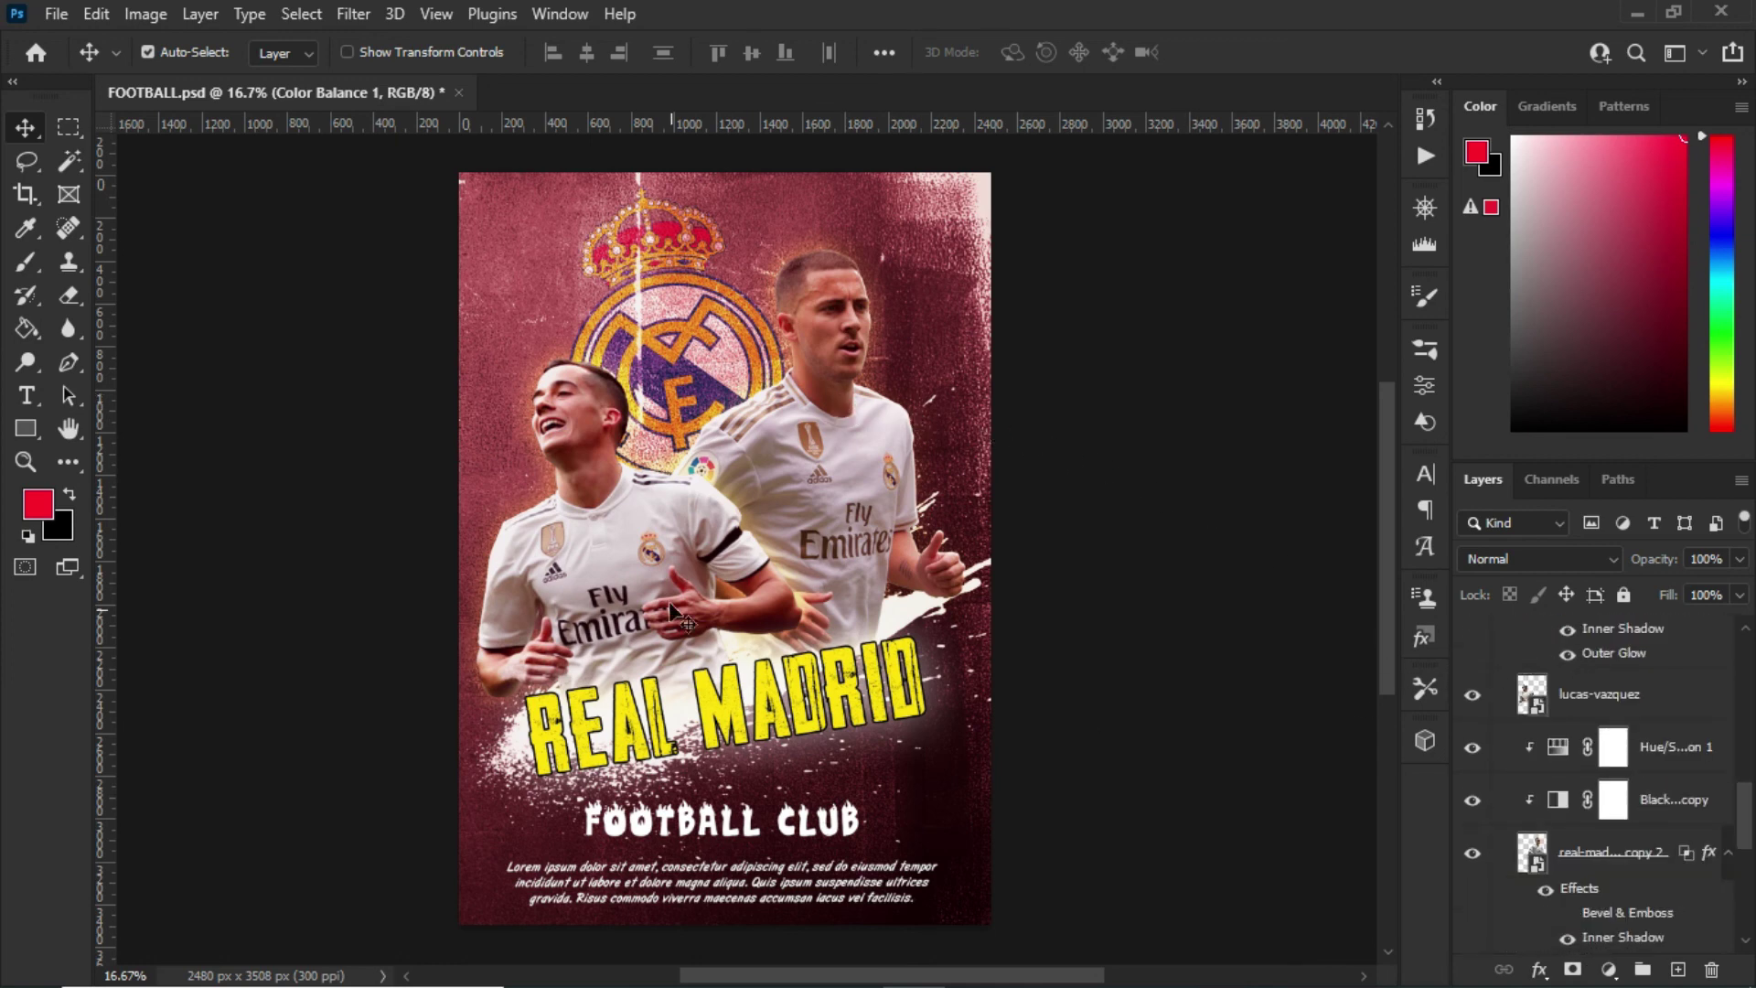
scroll(690, 557, up, 2)
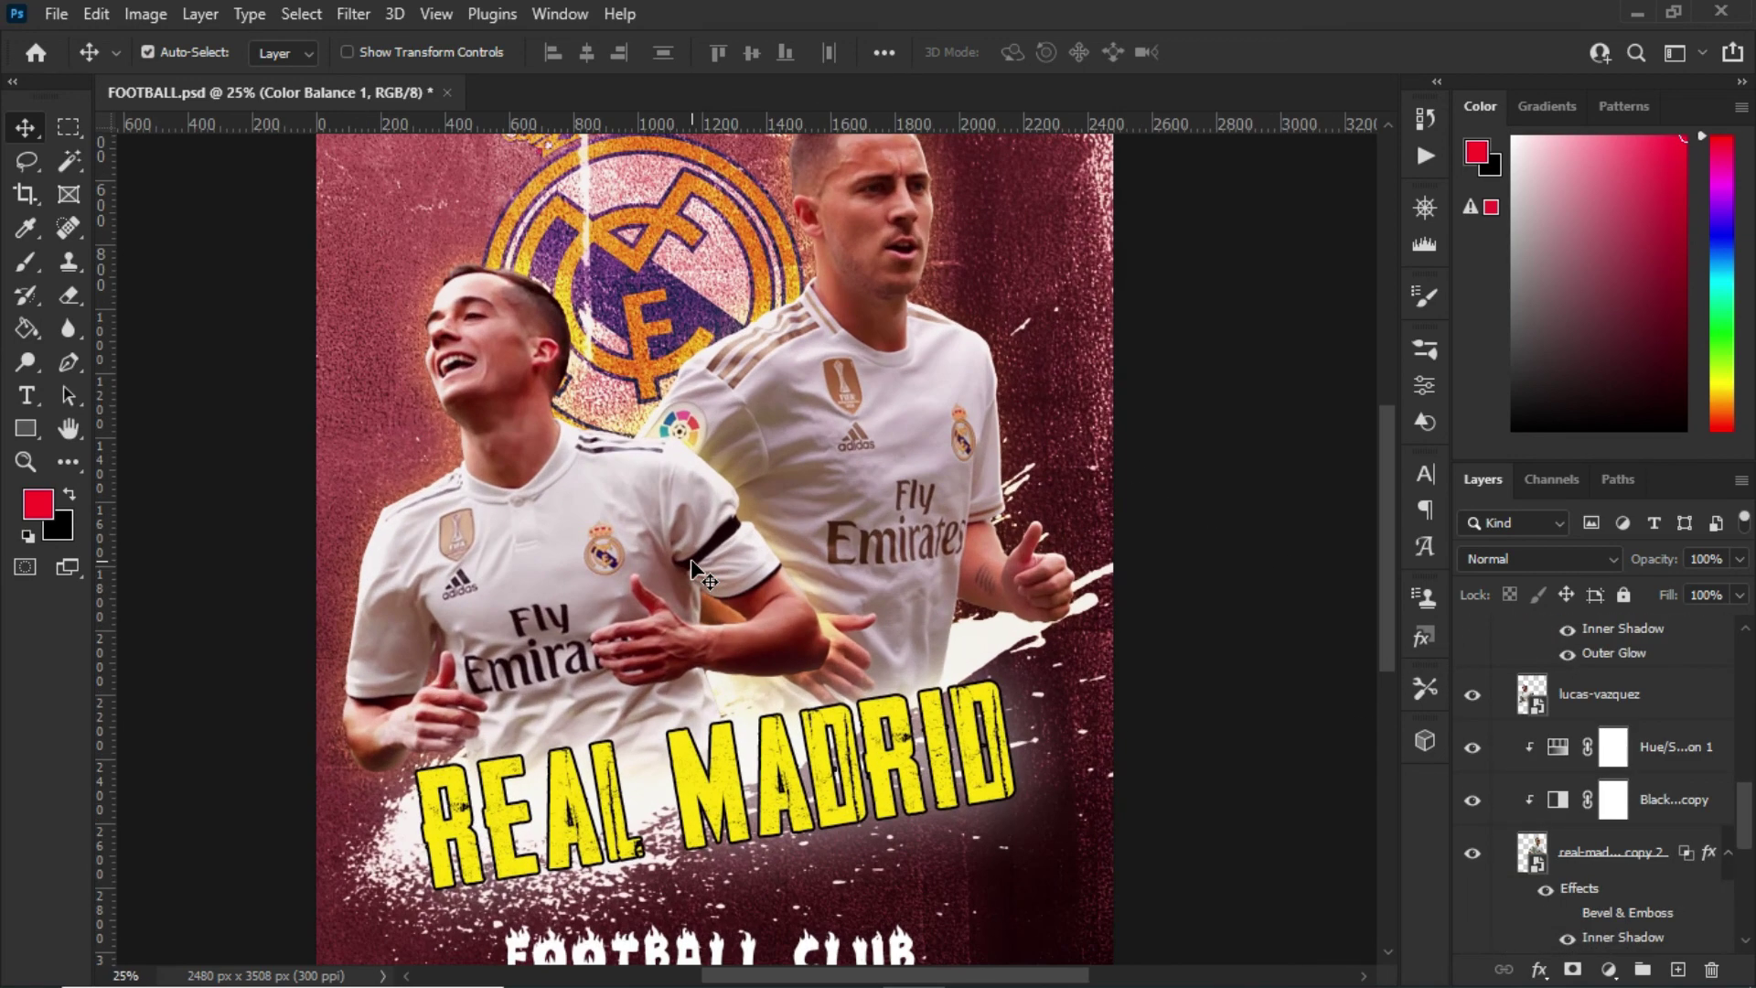